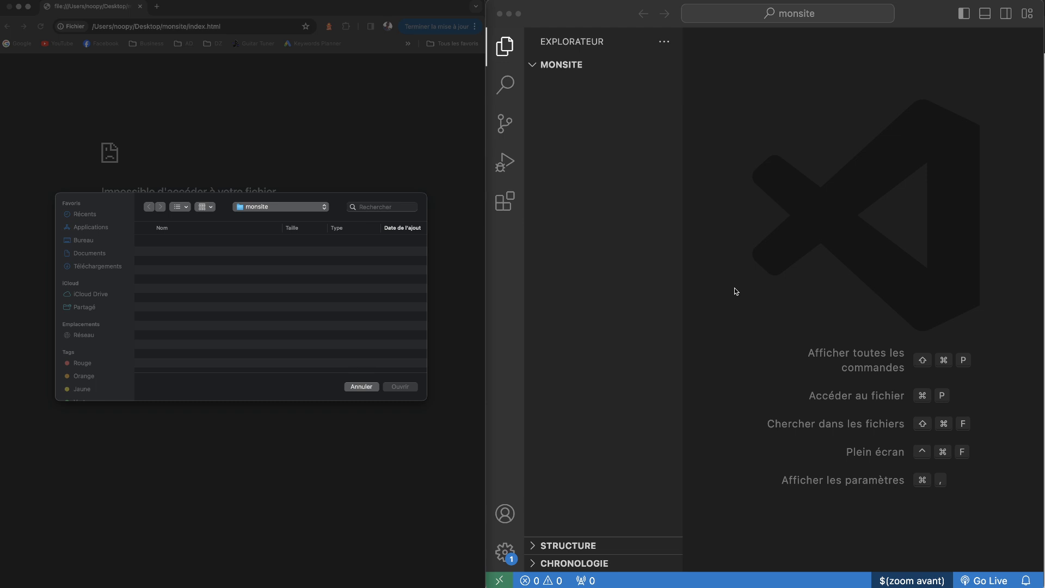
- Create a file named index.html in the monsite folder and open it in the browser
click(590, 78)
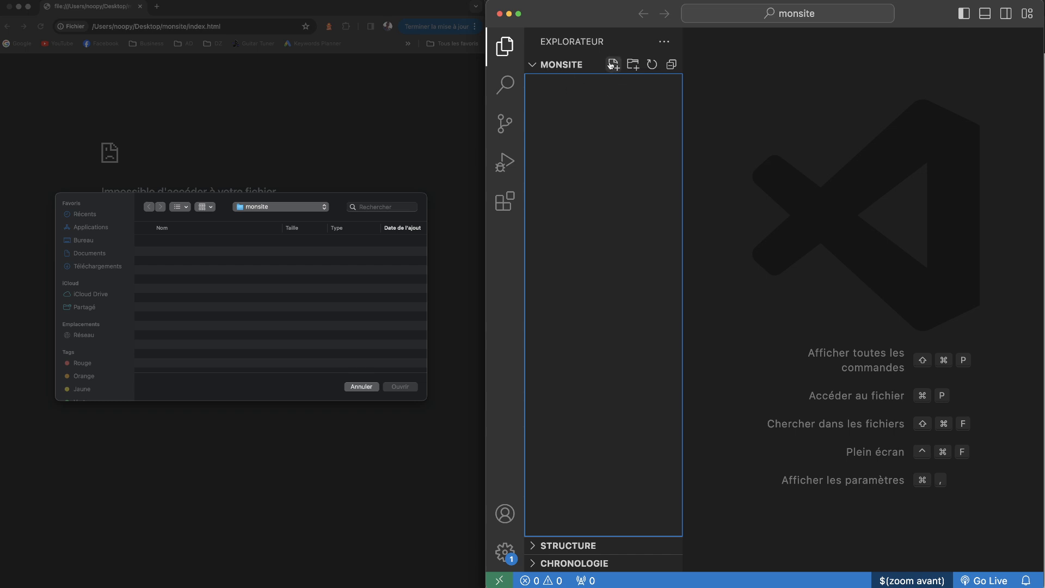
click(611, 64)
text(index.html)
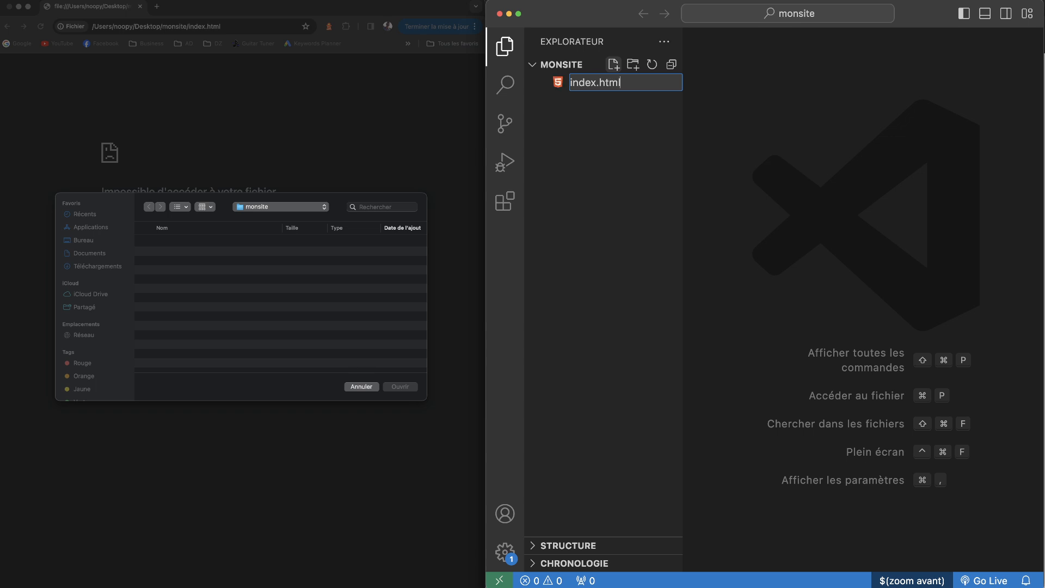
key(Return)
click(160, 242)
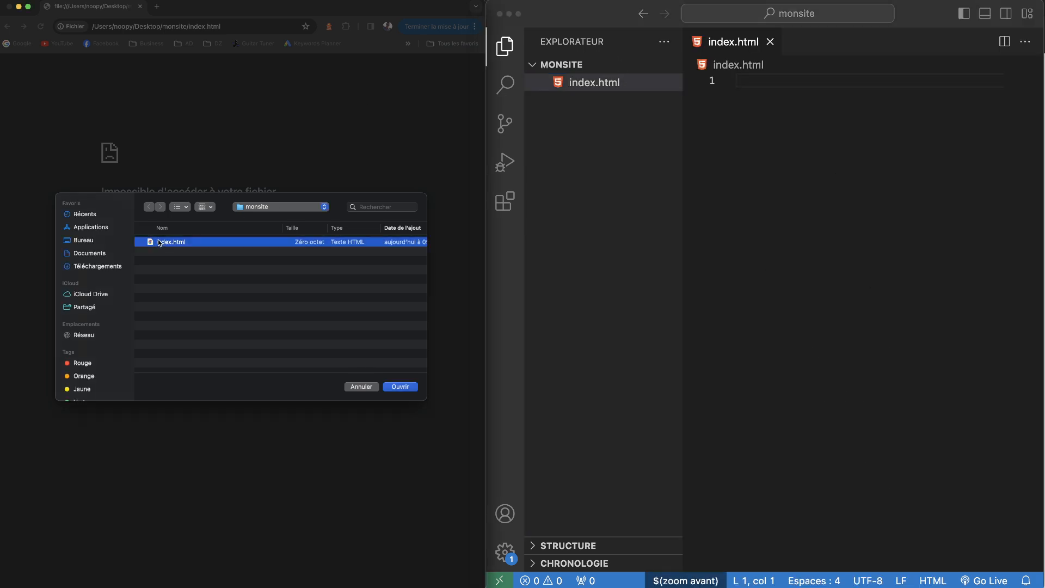
click(400, 385)
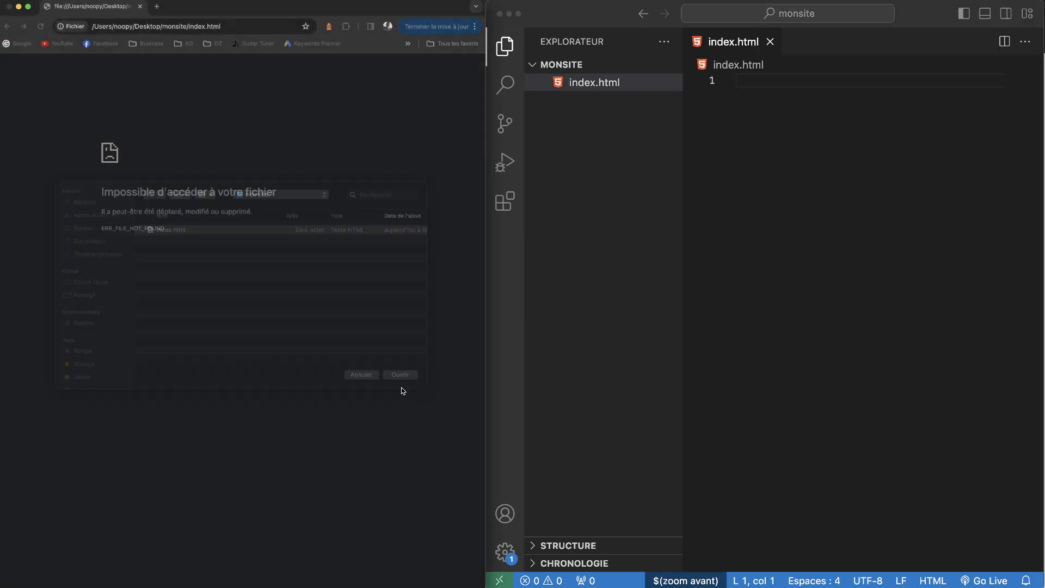
- Insert the standard HTML boilerplate into the empty index.html using the Emmet abbreviation "!"
click(800, 168)
text(!)
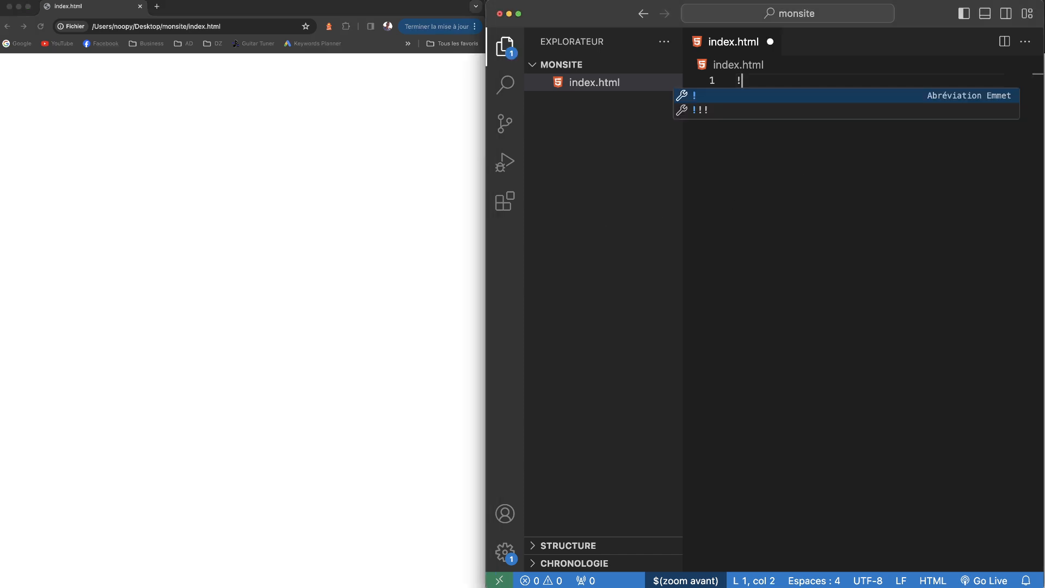
key(Tab)
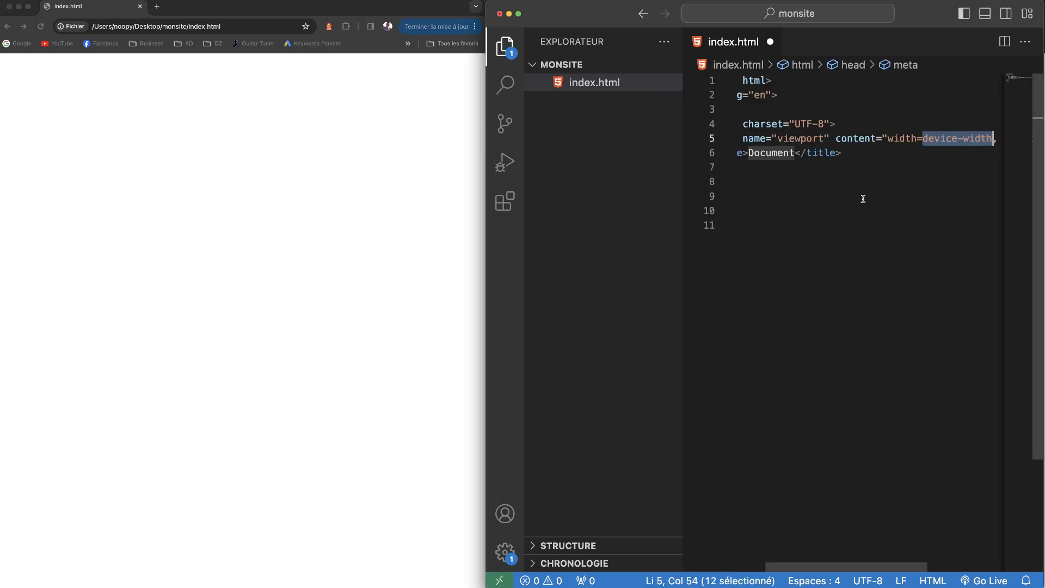
- Set the html lang attribute to "fr" and the page title to "Accueil", and save the file
scroll(839, 193, left, 2)
double_click(810, 95)
text(fr)
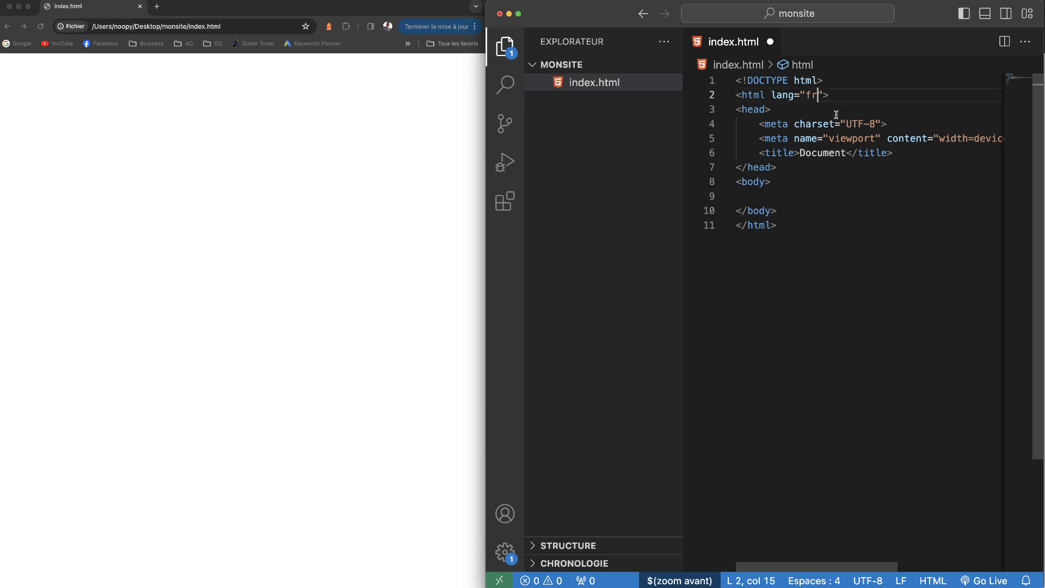
double_click(822, 153)
text(Accueil)
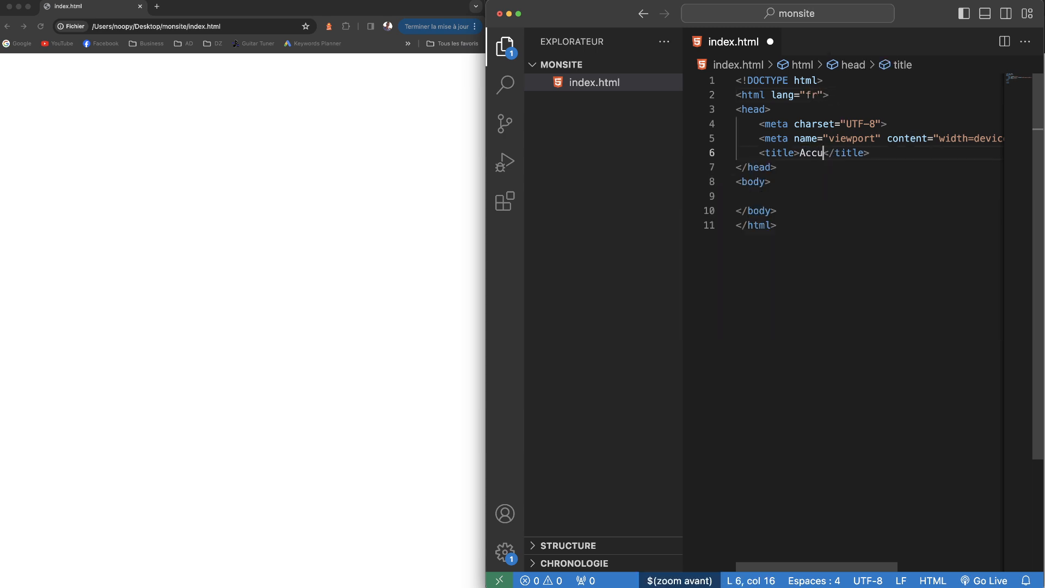
click(847, 195)
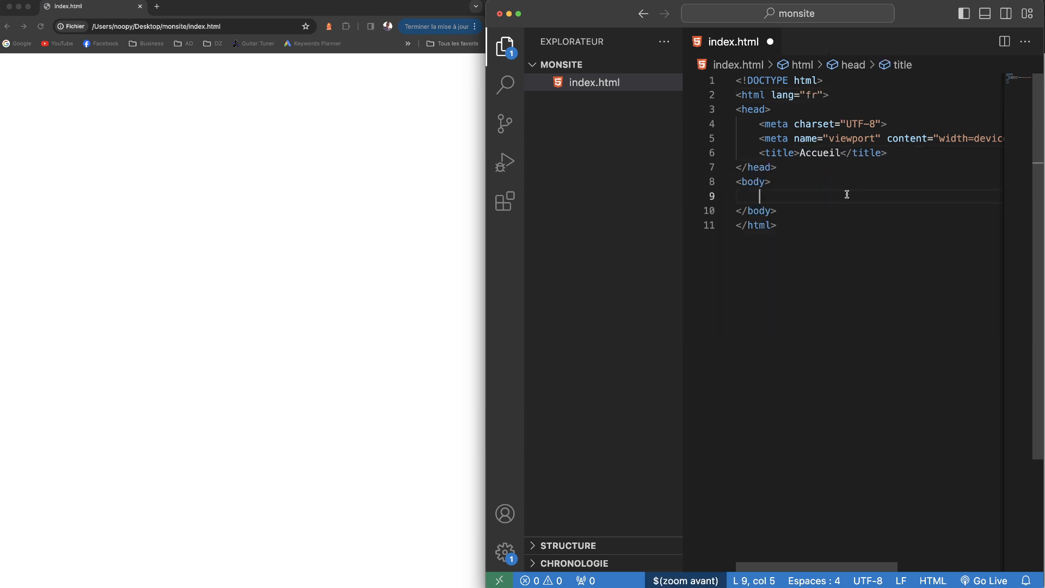
key(super+s)
- Add a section element inside the body, with a blank line above and below it
key(Return)
key(Return)
key(Up)
key(Tab)
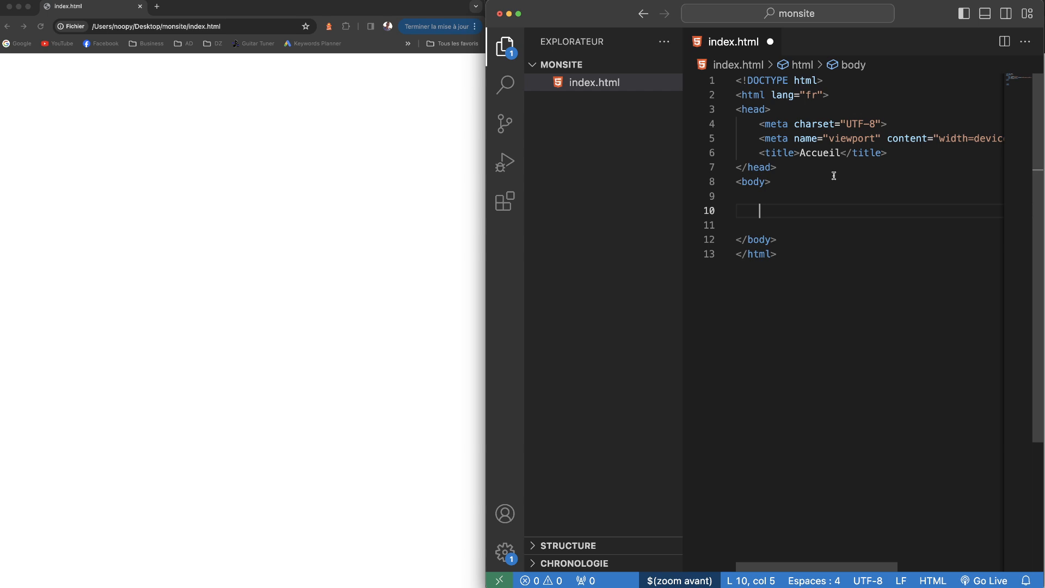
text(<se)
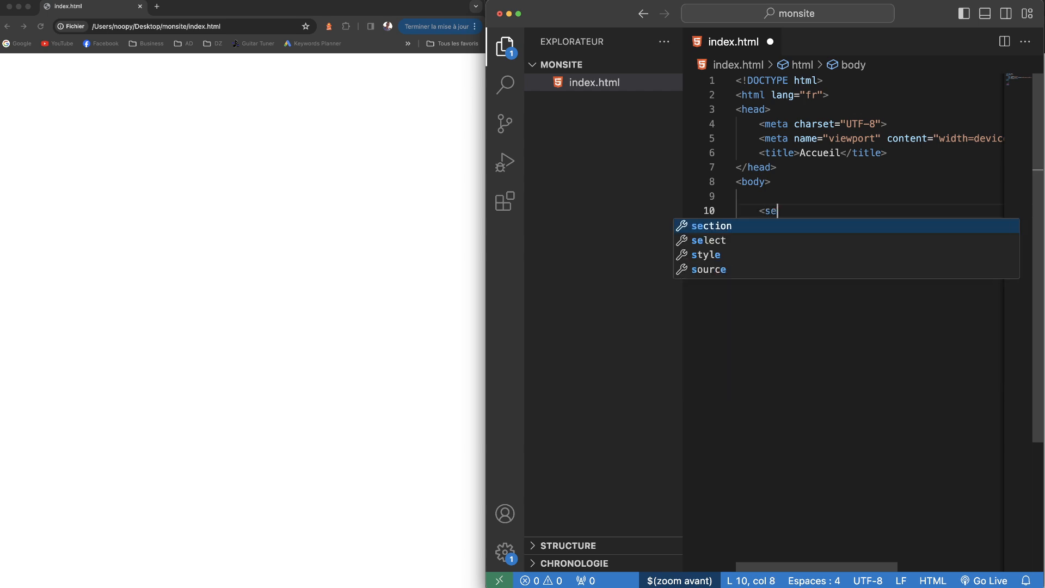
text(ction>)
key(Return)
- Add an h1 reading "Bienvenue sur mon site web en ligne !" in the section, save, and reload the page in the browser
text(<)
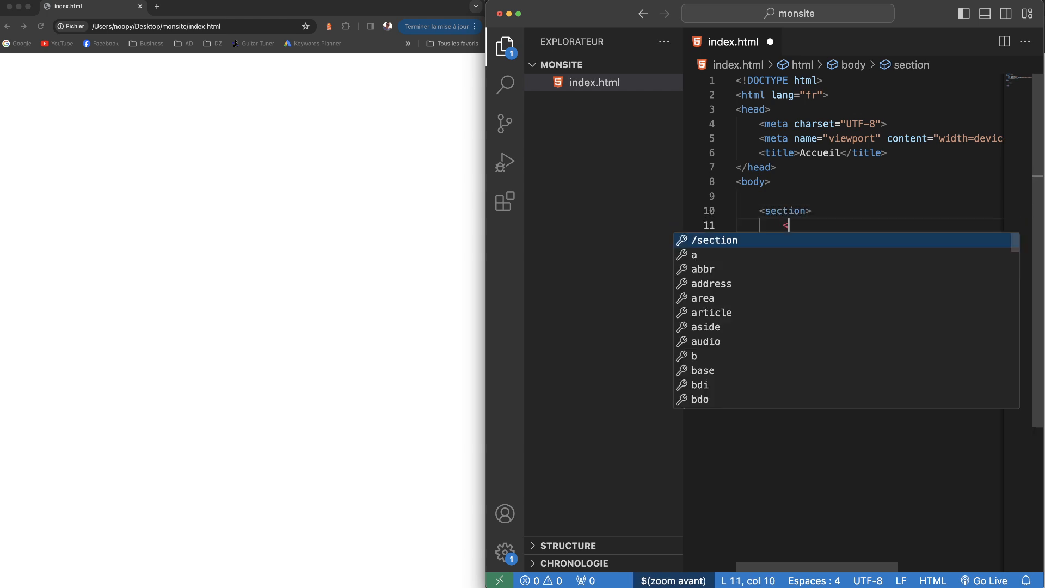
text(h1>)
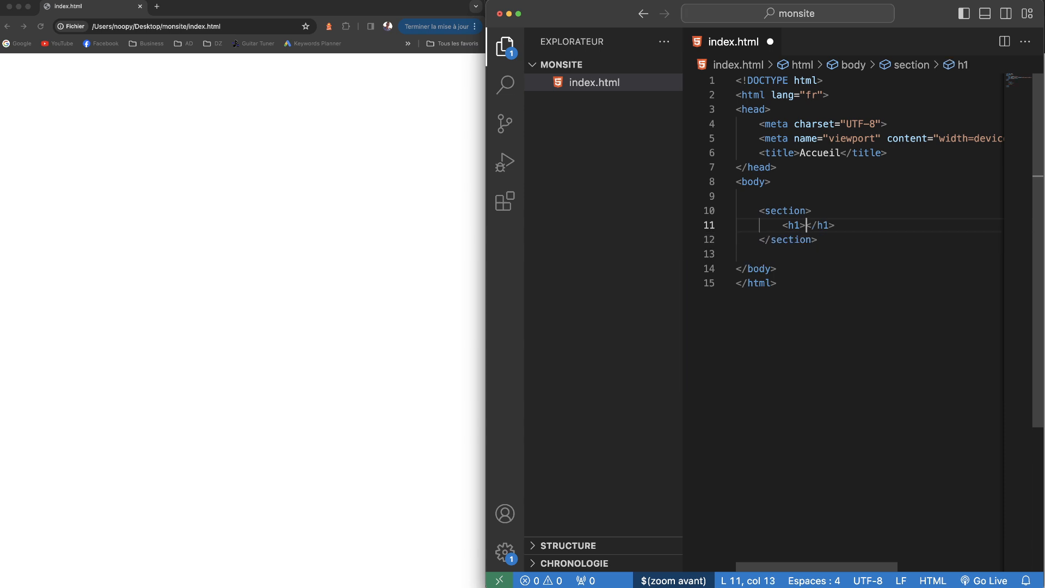
text(Bienve)
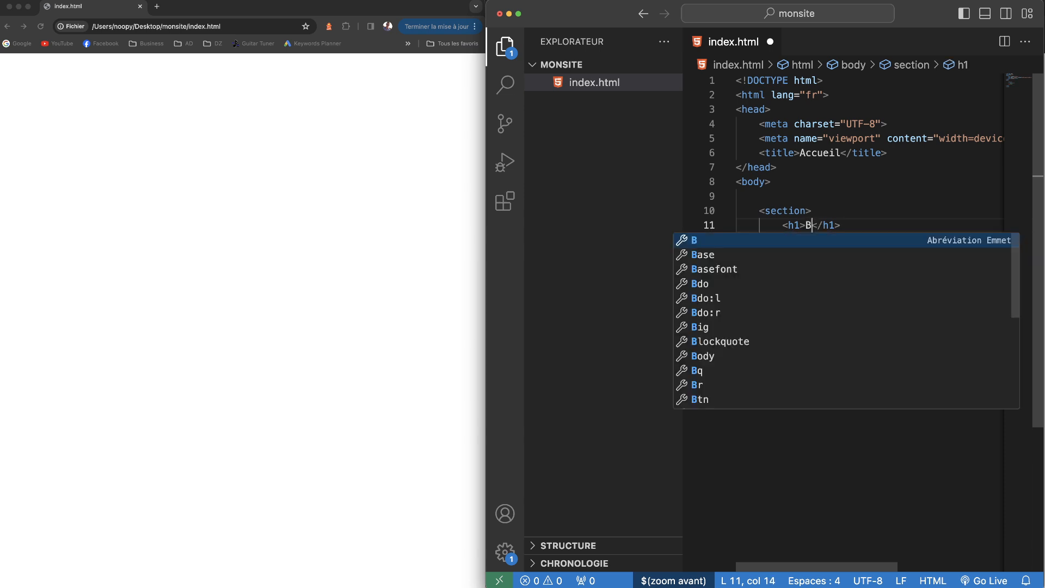
text(nue sur mon site w)
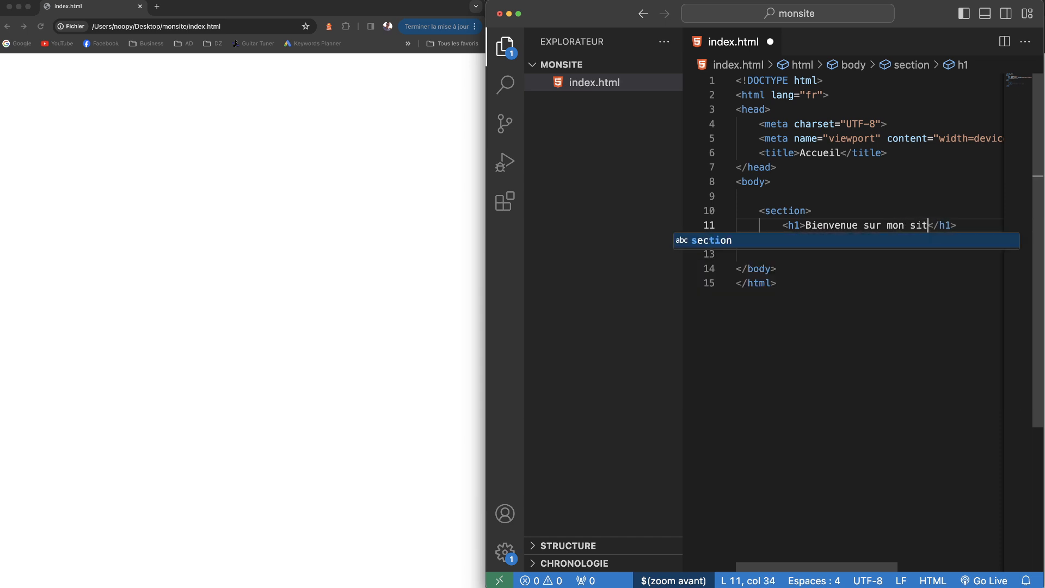
text(eb en ligne !)
key(super+s)
click(250, 201)
key(super+r)
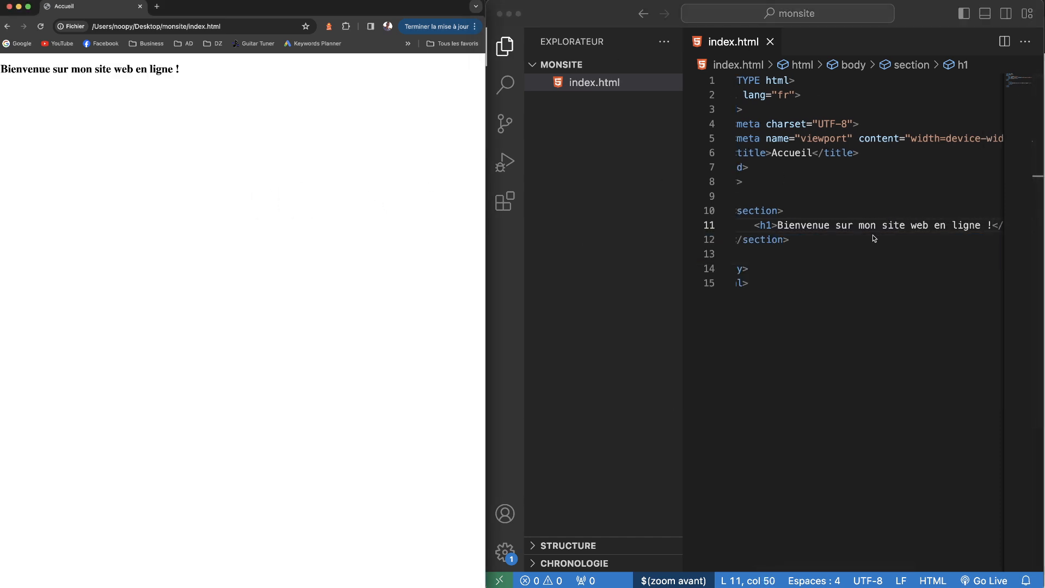
- Start a link tag below the title in the head of index.html with rel="stylesheet" and type="text/css"
click(846, 249)
click(918, 153)
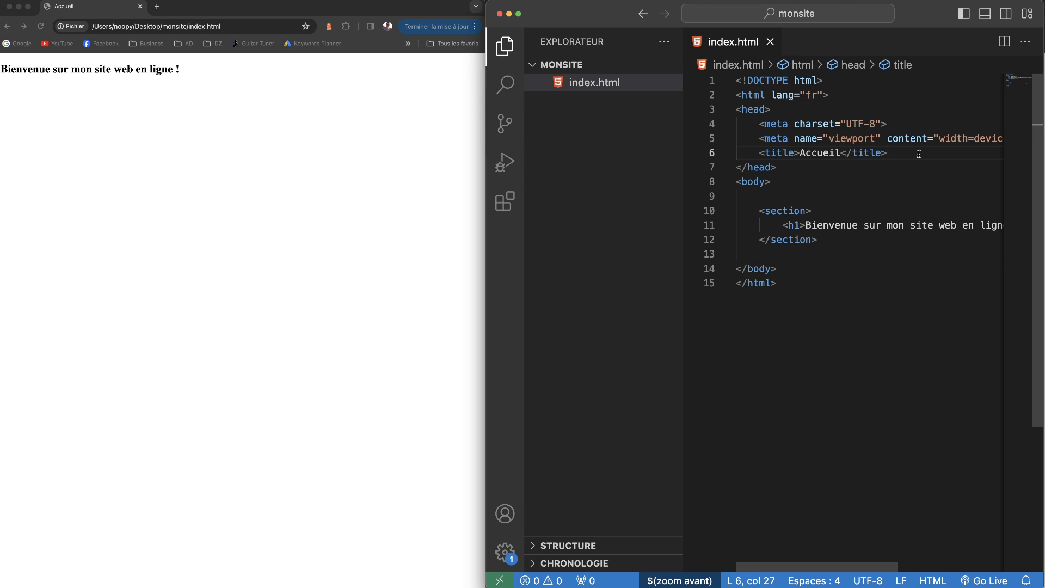
key(Return)
text(<link rel="stylessh)
key(BackSpace)
key(BackSpace)
text(heet" typ)
key(Return)
text(text)
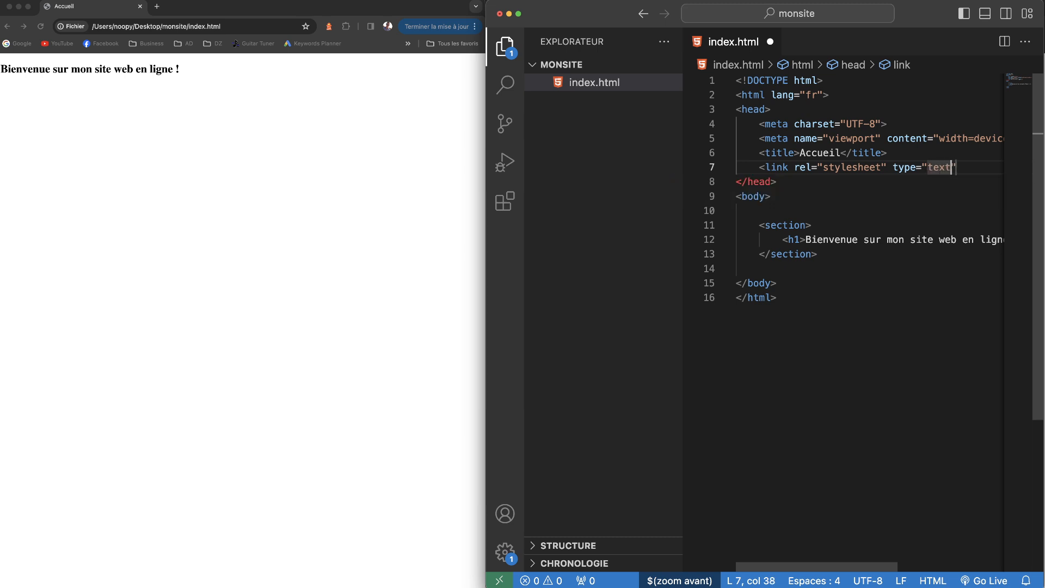
text(/css" href=)
- Point the link tag's href to "style.css", close the tag and save index.html
key(Return)
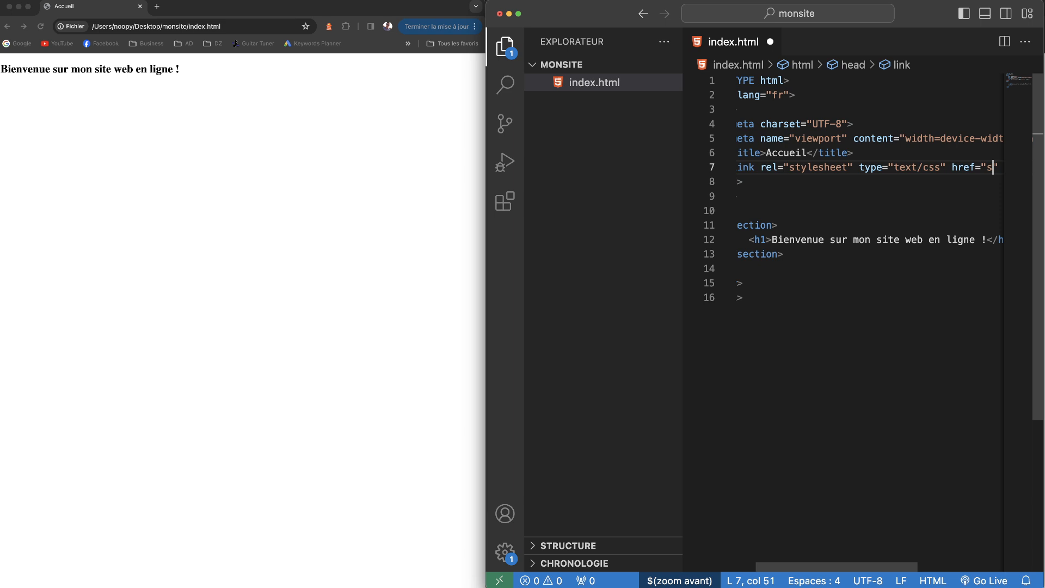
text(style.css" /)
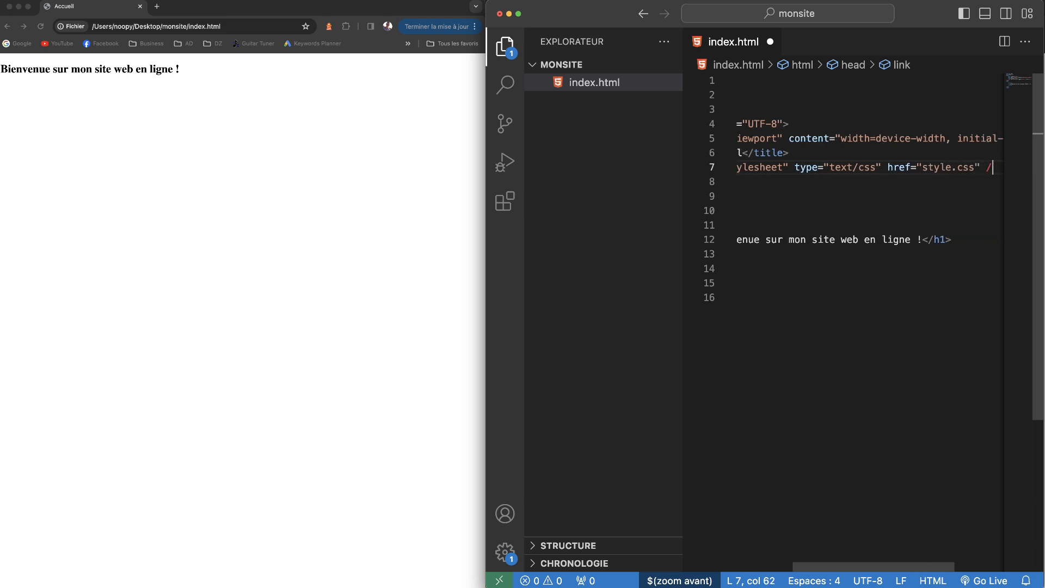
text(>)
key(Return)
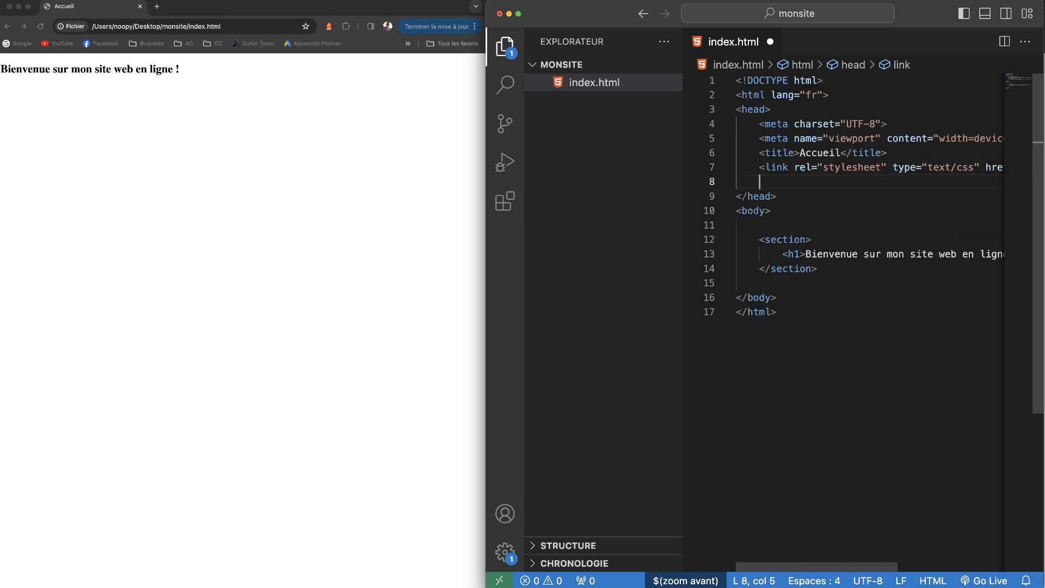
key(BackSpace)
key(BackSpace)
key(super+s)
scroll(914, 162, left, 5)
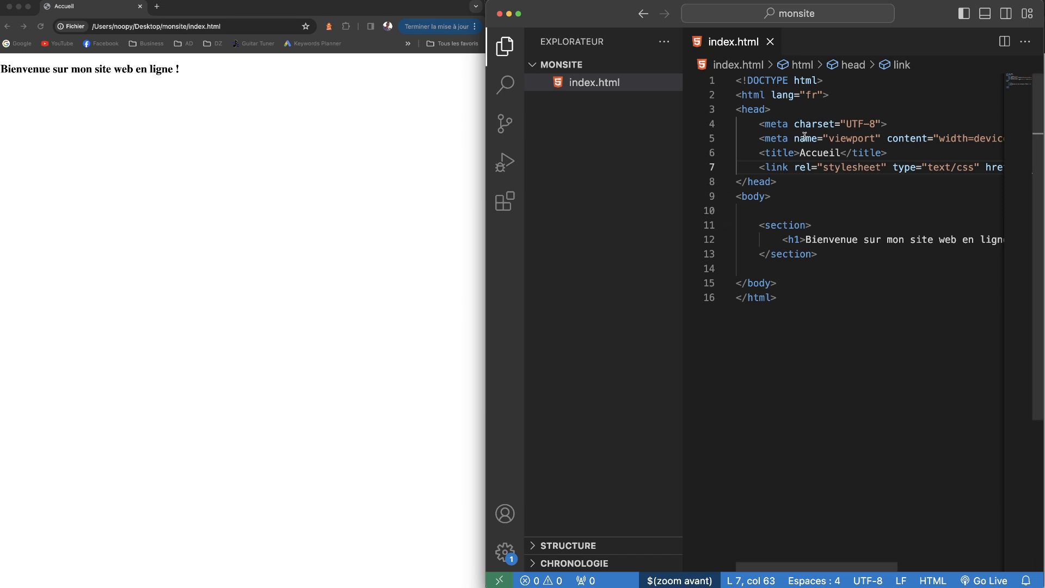
- Create a file named style.css in the monsite folder
click(845, 210)
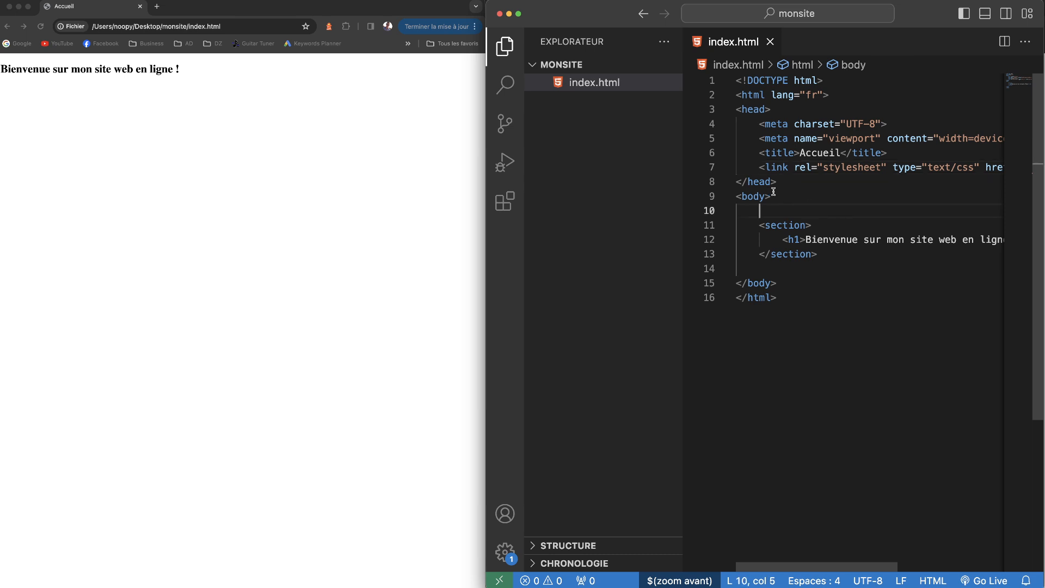
click(860, 264)
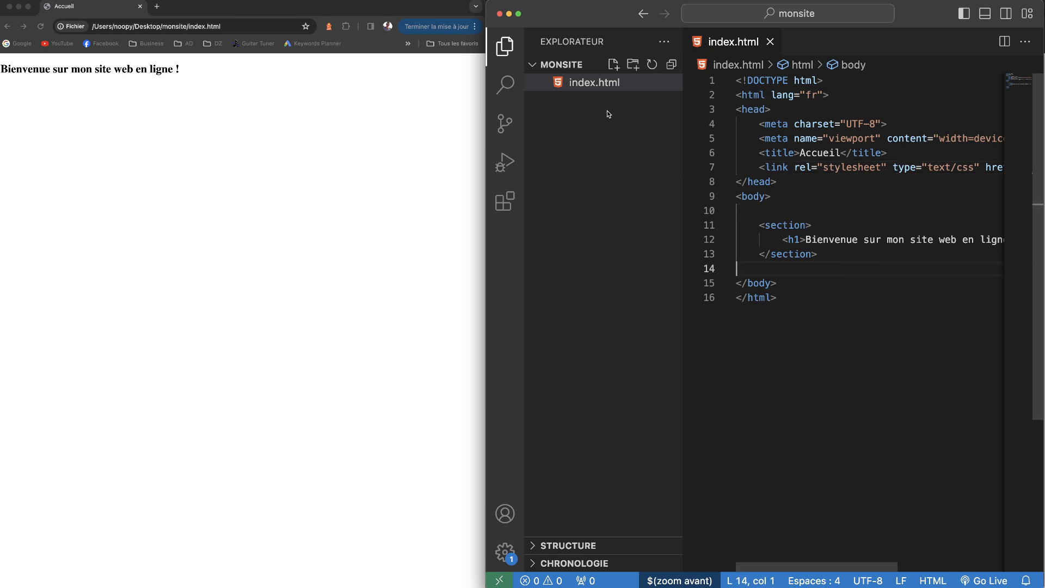
click(613, 65)
text(style.css)
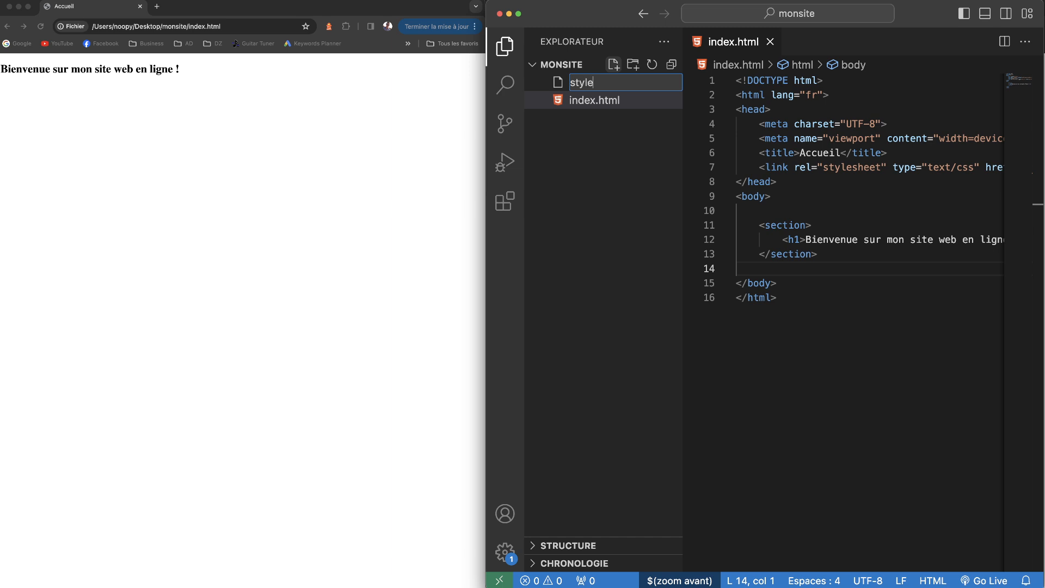
key(Return)
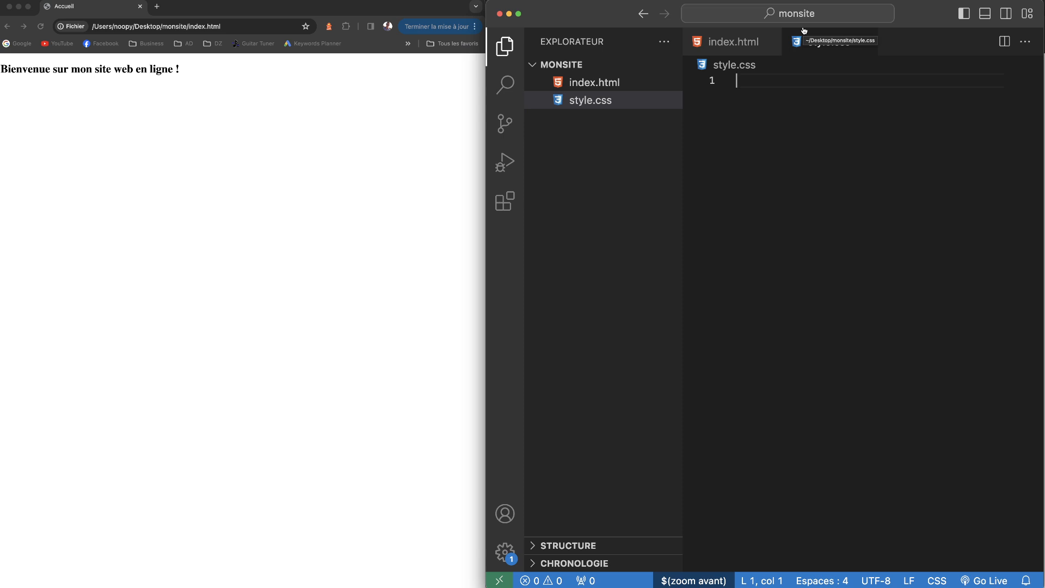
- Write a universal selector (*) rule in style.css with margin:0 and padding:0
text(*{)
key(Return)
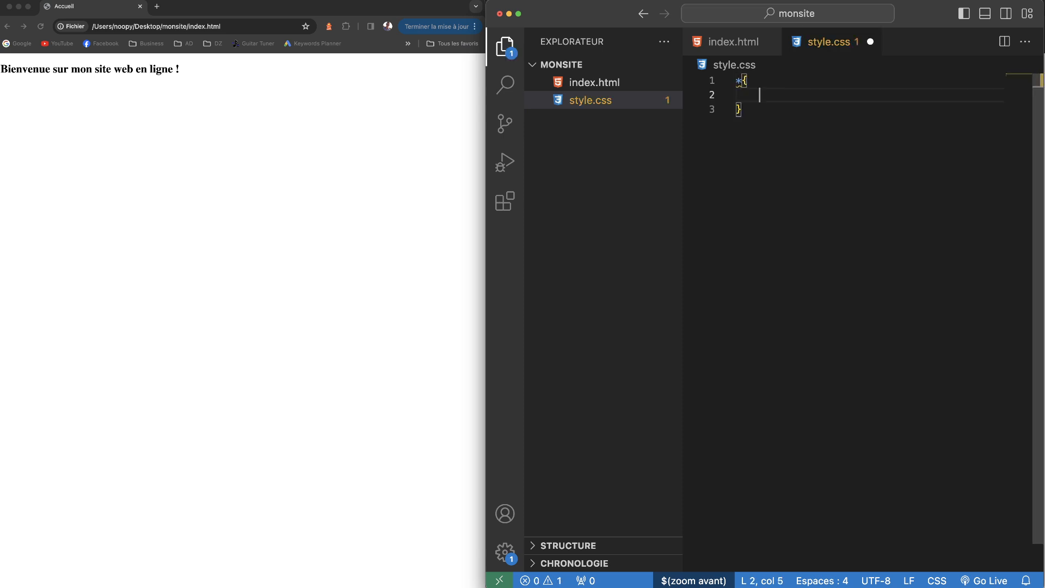
text(margin:0;)
key(Return)
text(padding:0;)
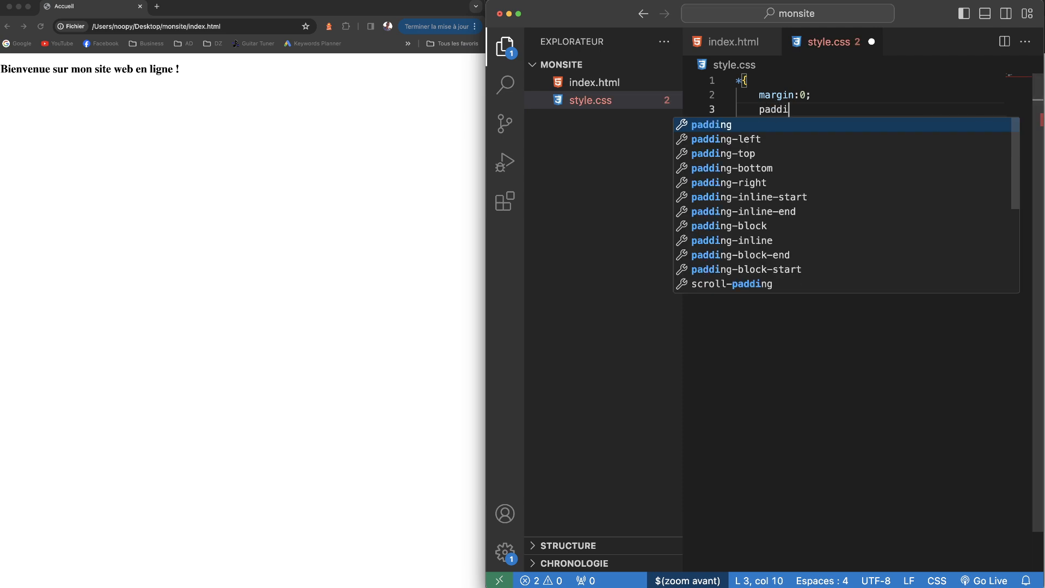
key(Down)
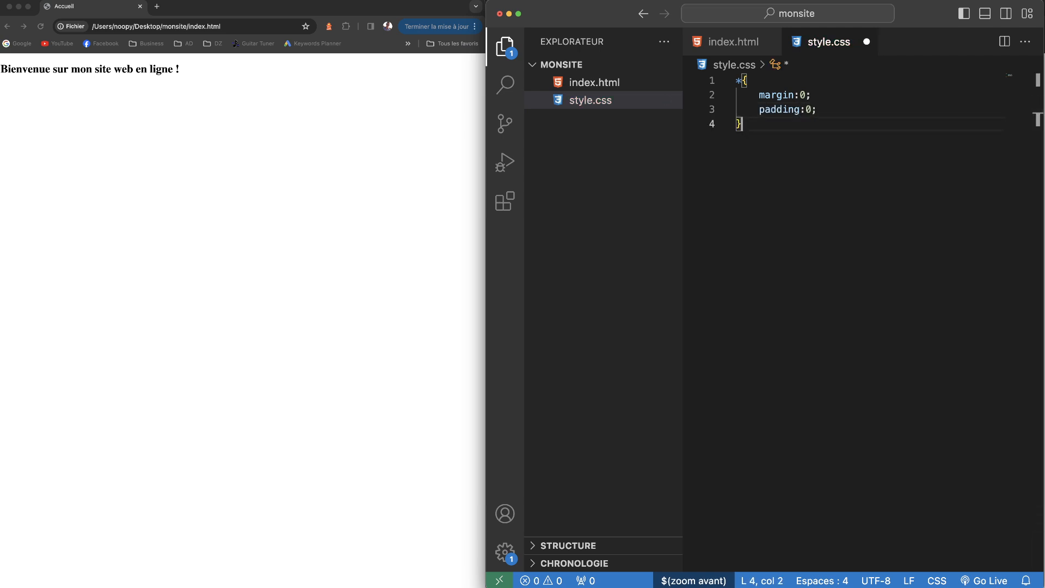
- Add a section rule below the universal rule with width:100% and height:50vh
key(Return)
key(Return)
text(section{)
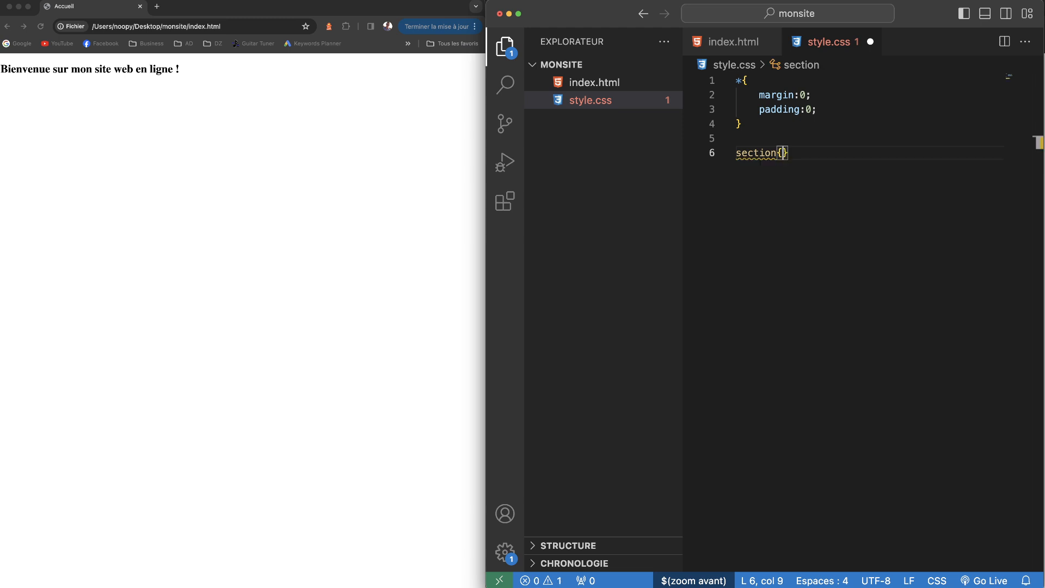
key(Return)
text(width)
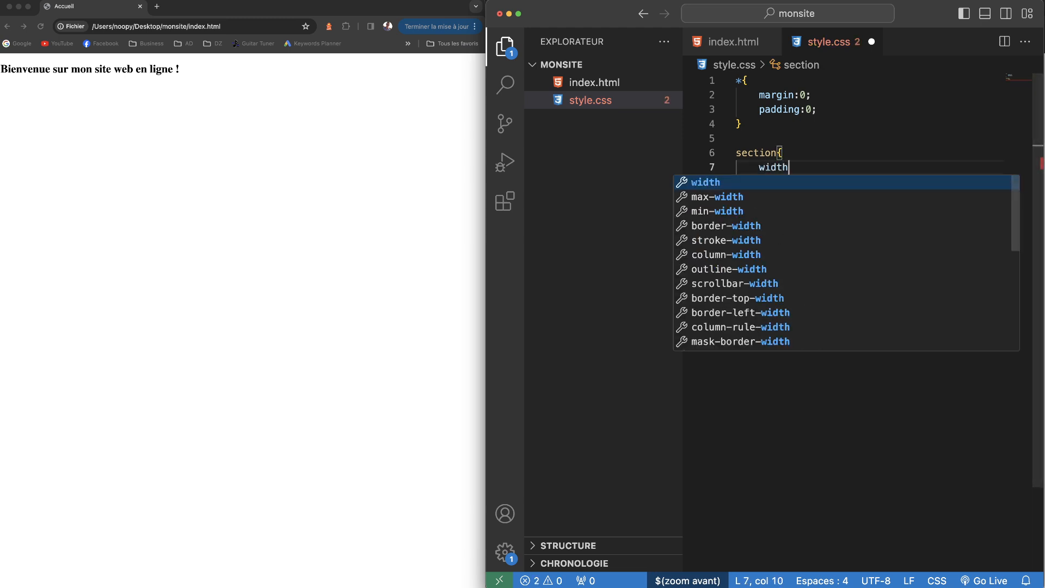
text(:100%;)
key(Return)
text(heigh)
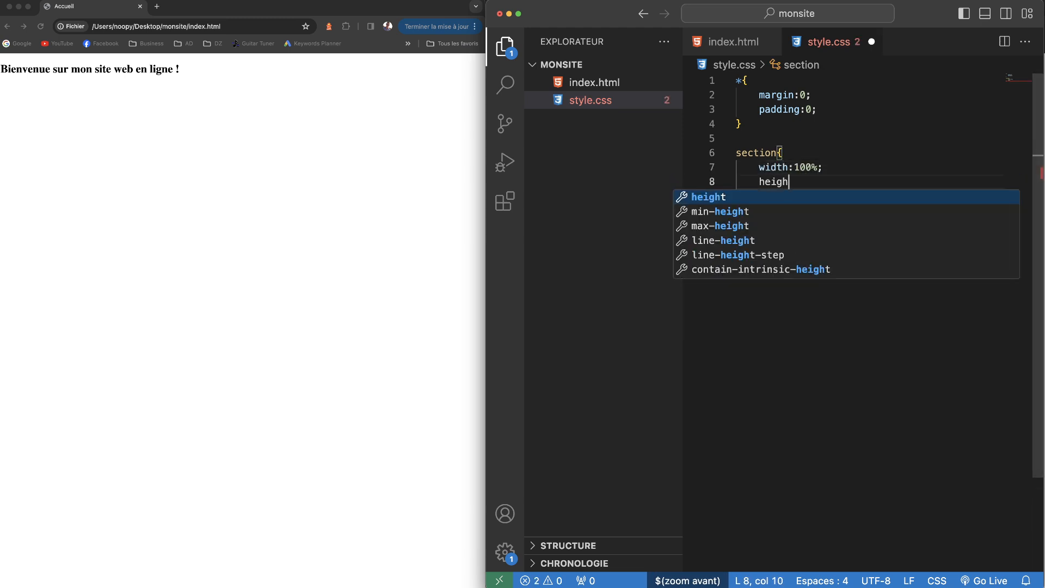
text(t:50vh;)
key(Return)
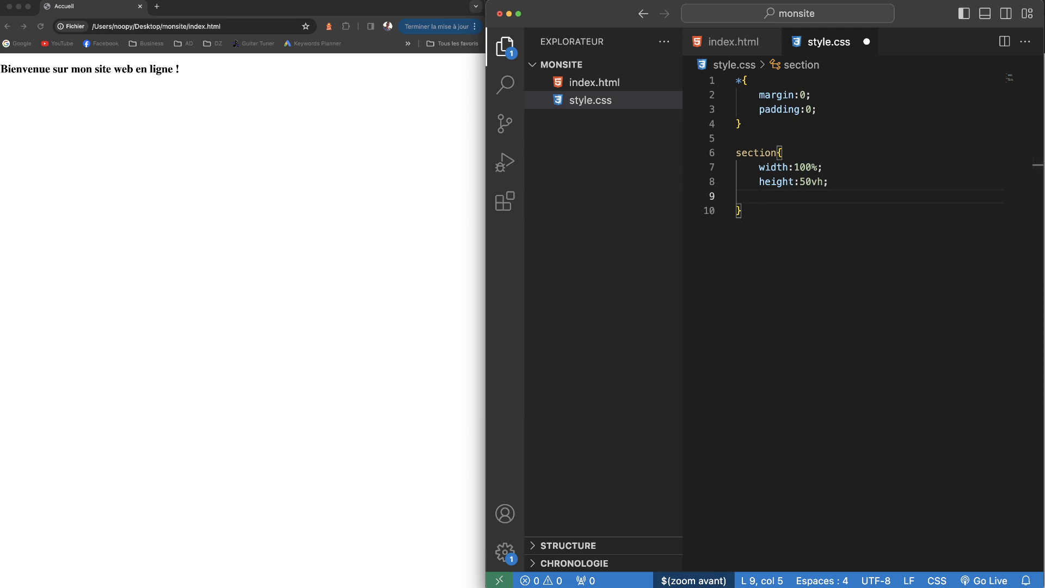
- Add display: flex and align-items: center to the section rule in style.css
text(dis)
key(Return)
text(flex;)
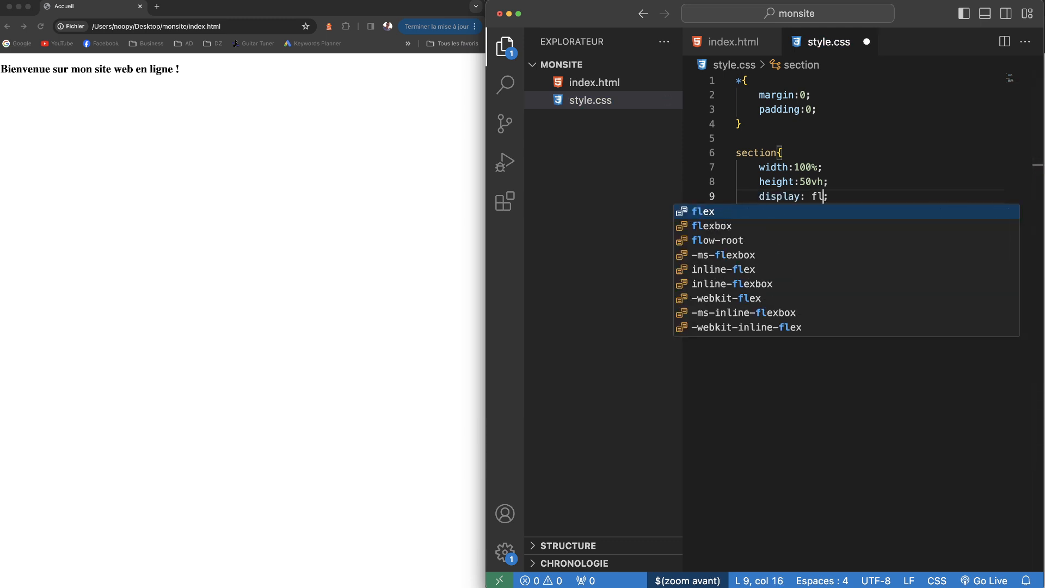
key(Return)
text(;)
key(Return)
text(align)
key(Return)
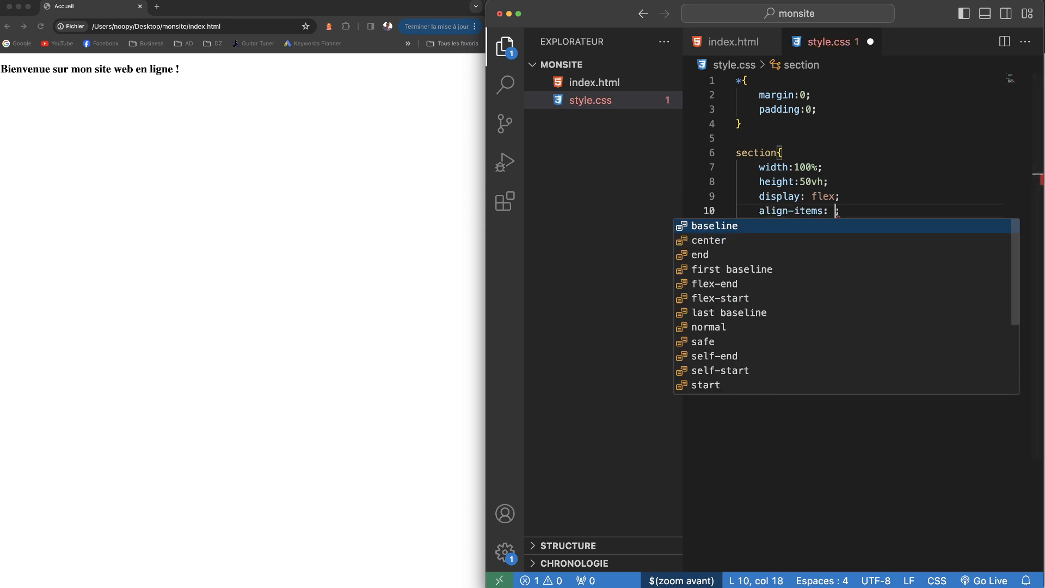
key(Escape)
text(c)
key(Return)
key(End)
- Add justify-content: center to the section rule, save style.css and reload the page in the browser
key(Return)
text(ju)
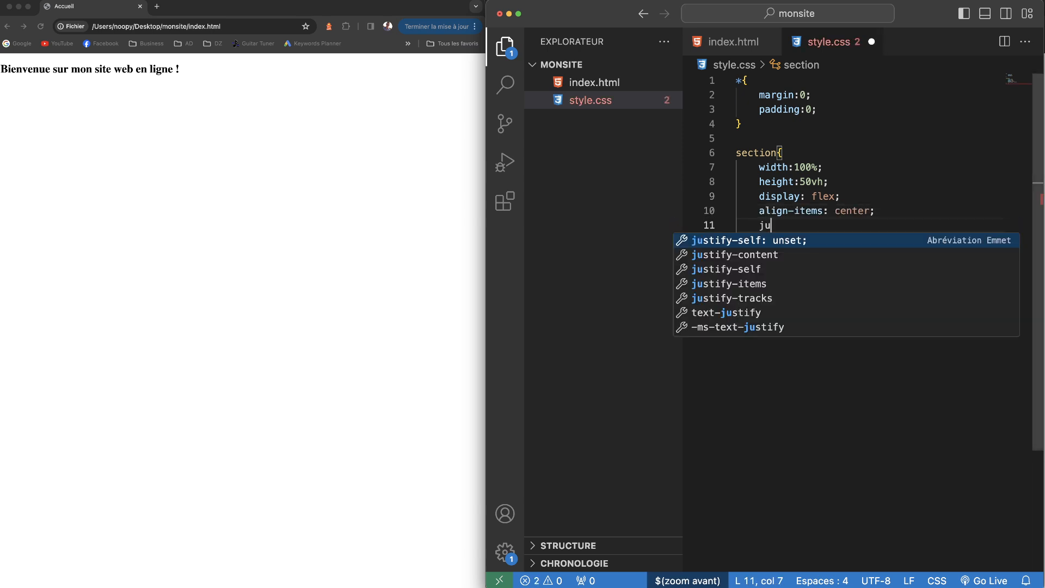
key(Down)
key(Return)
text(center)
key(Return)
key(super+s)
click(350, 180)
key(super+r)
- Add a background of #000 as the last declaration of the section rule in style.css
click(800, 247)
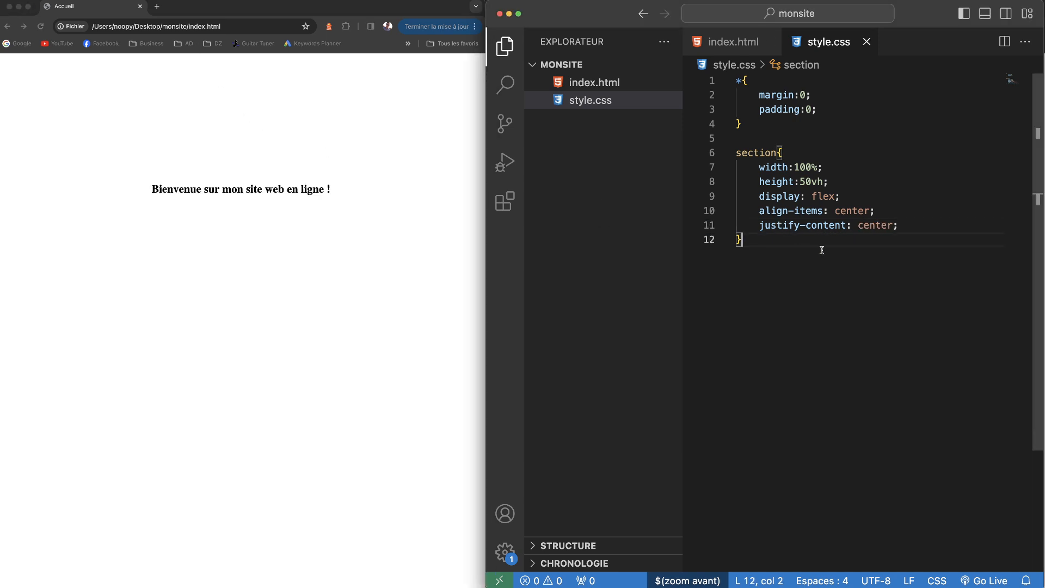
click(904, 228)
key(Return)
text(backg)
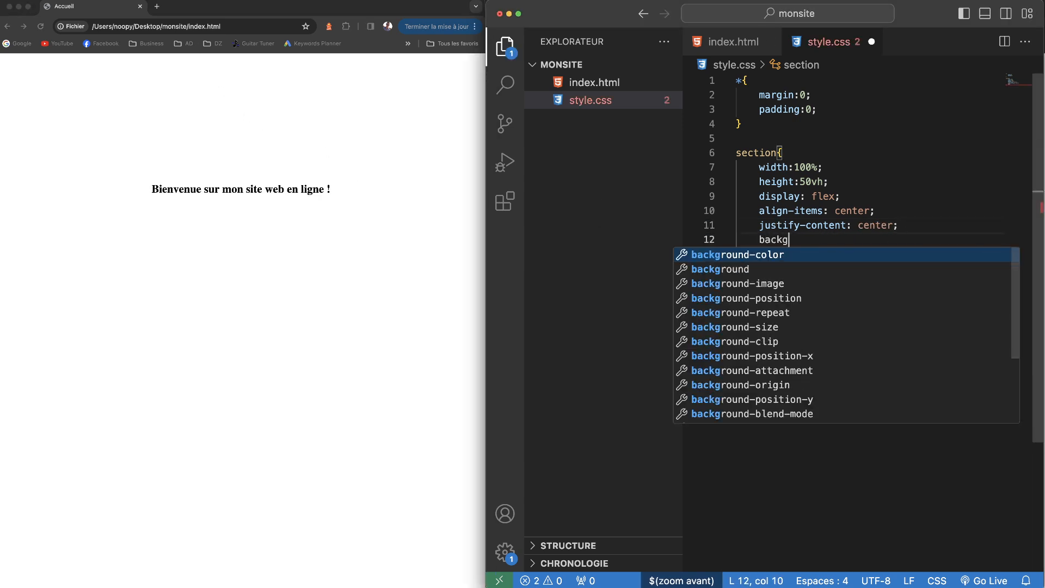
text(round:#000;)
- Add an h1 rule below the section rule with color:#FFF, save style.css and reload the page in the browser
key(Down)
key(Return)
key(Return)
text(h1{)
key(Return)
text(color:#FFF;)
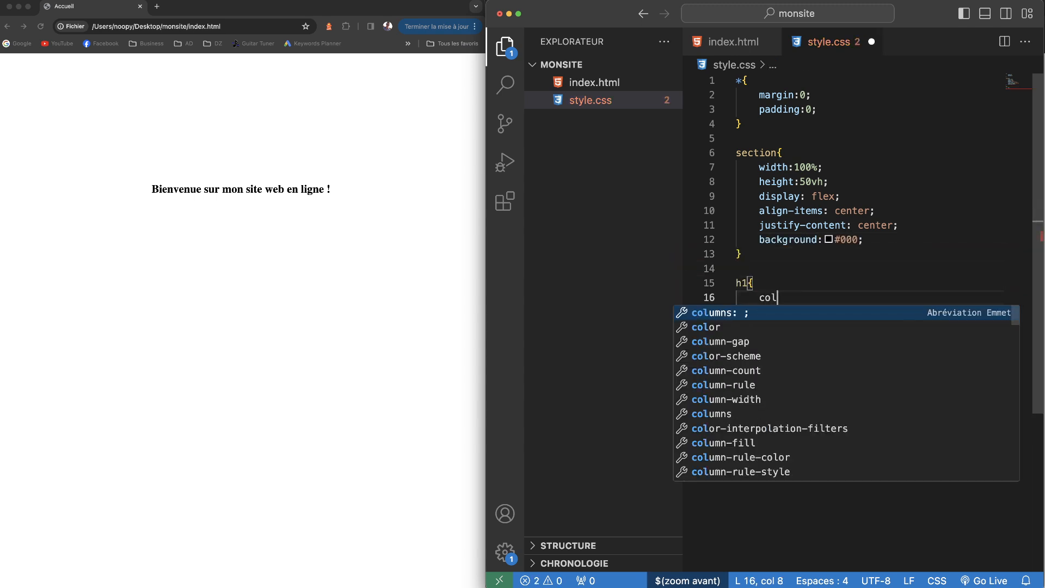
key(super+s)
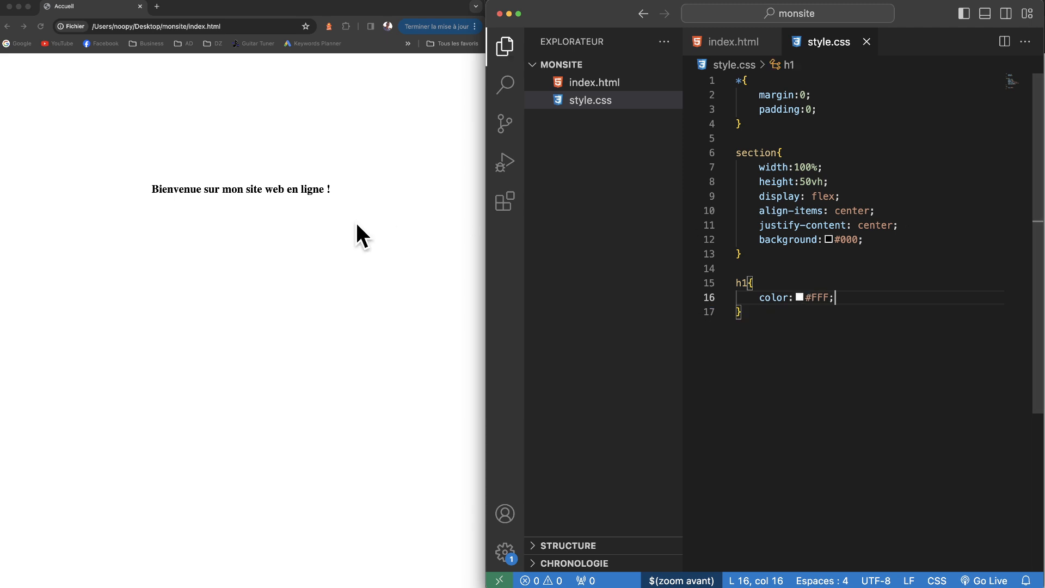
click(355, 233)
key(super+r)
- Add font-size:3rem to the h1 rule, save style.css and reload the page in the browser
click(840, 297)
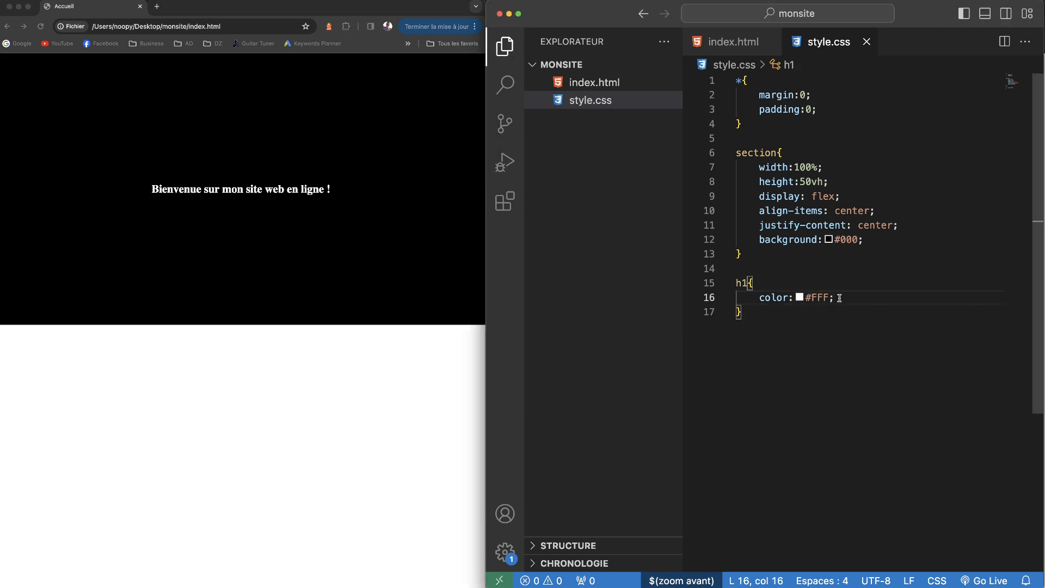
key(Return)
text(font-size:3rem;)
key(super+s)
click(318, 297)
key(super+r)
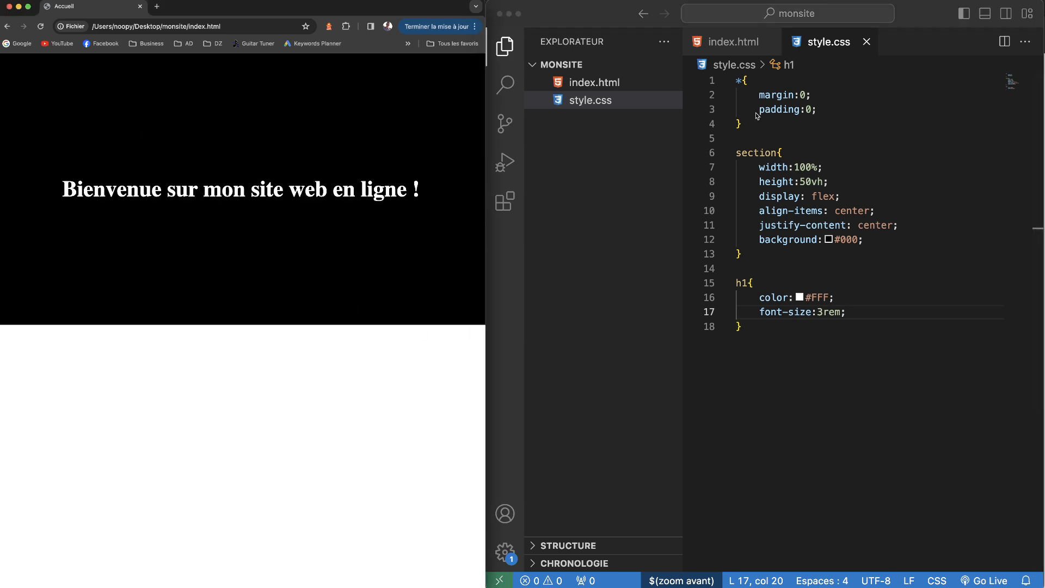
- In index.html, add an empty button element below the h1 heading inside the section
click(753, 48)
click(760, 254)
key(Return)
text(<button></button>)
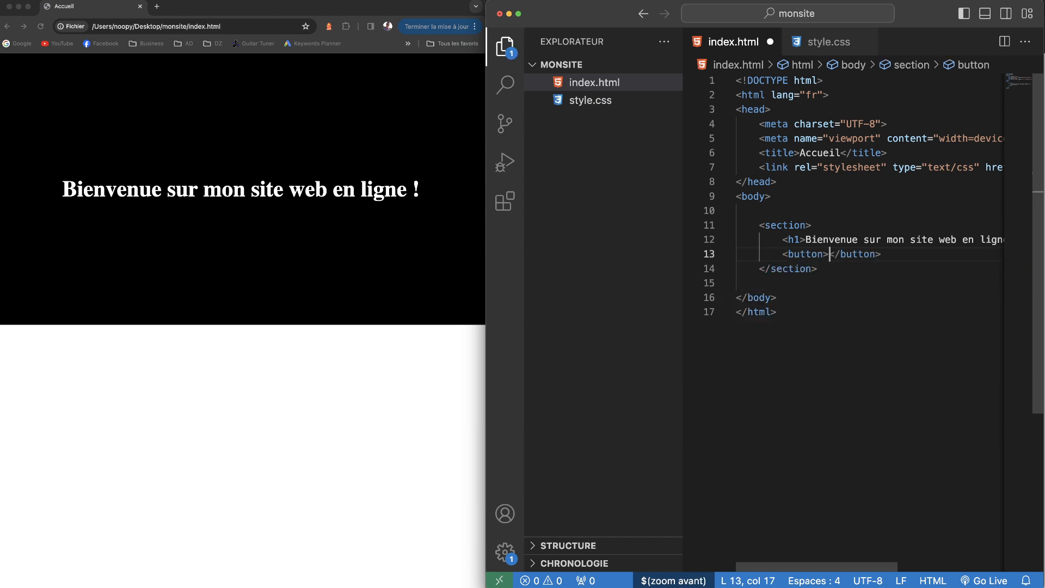
- Give the button element an onclick attribute that calls action()
key(Left)
text(onclick=")
key(Left)
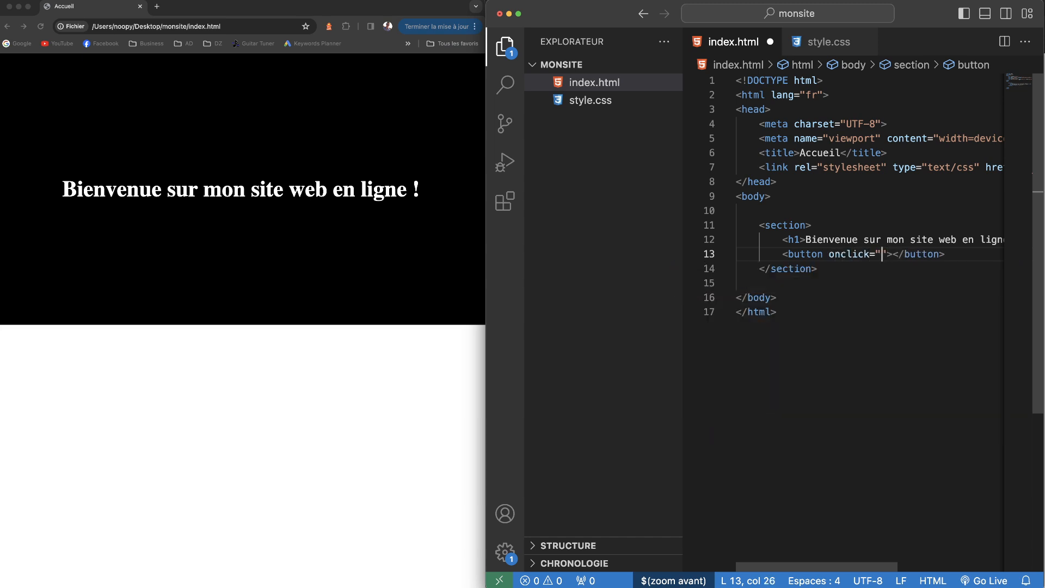
text(action())
key(Right)
key(Right)
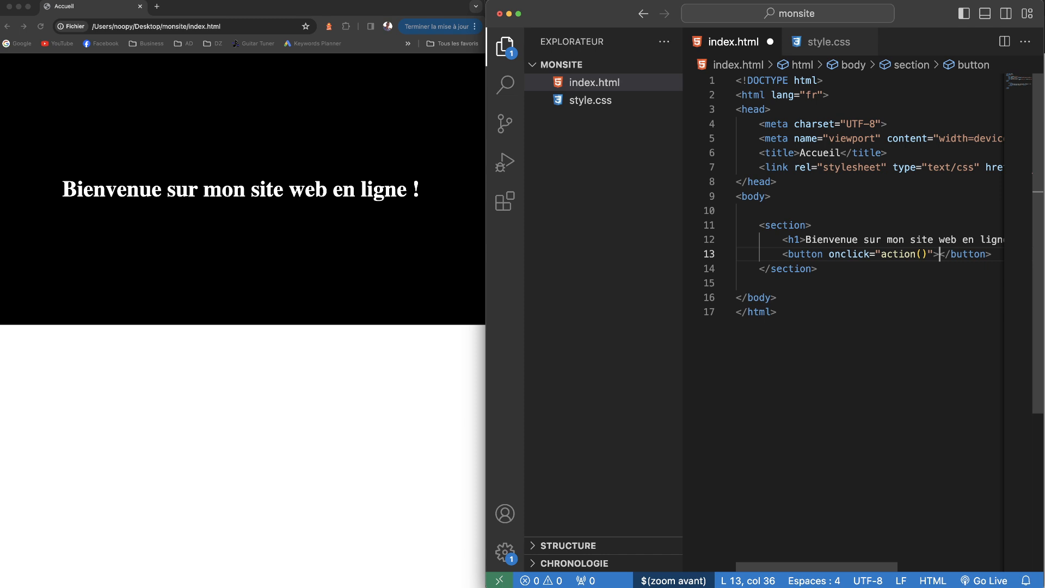
- Label the button "Actions !", save index.html and refresh the page preview
text(Actions !)
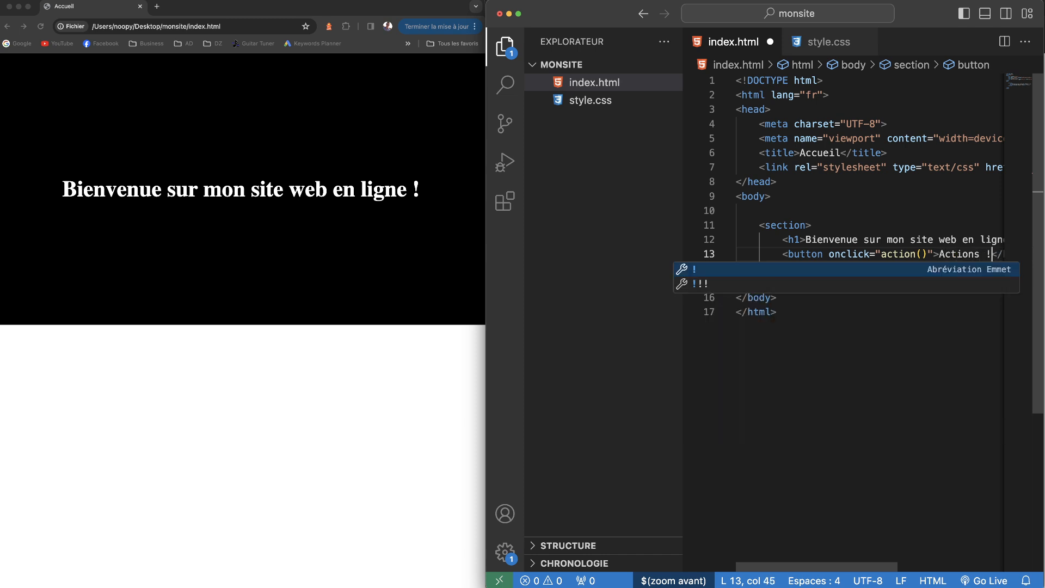
key(super+s)
click(859, 167)
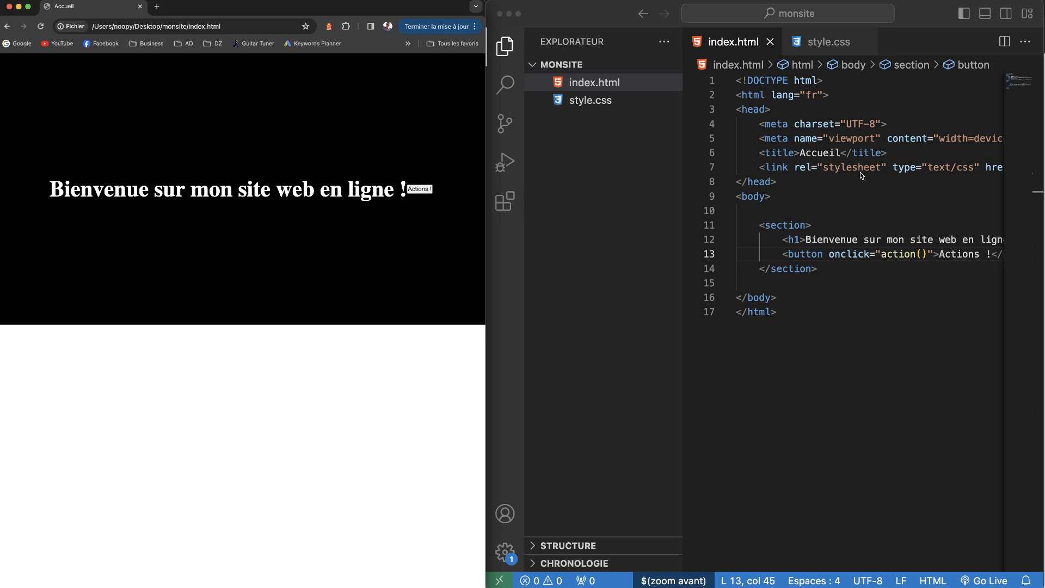
- In style.css, add flex-direction: column after the background in the section rule and save the file
click(828, 42)
click(872, 240)
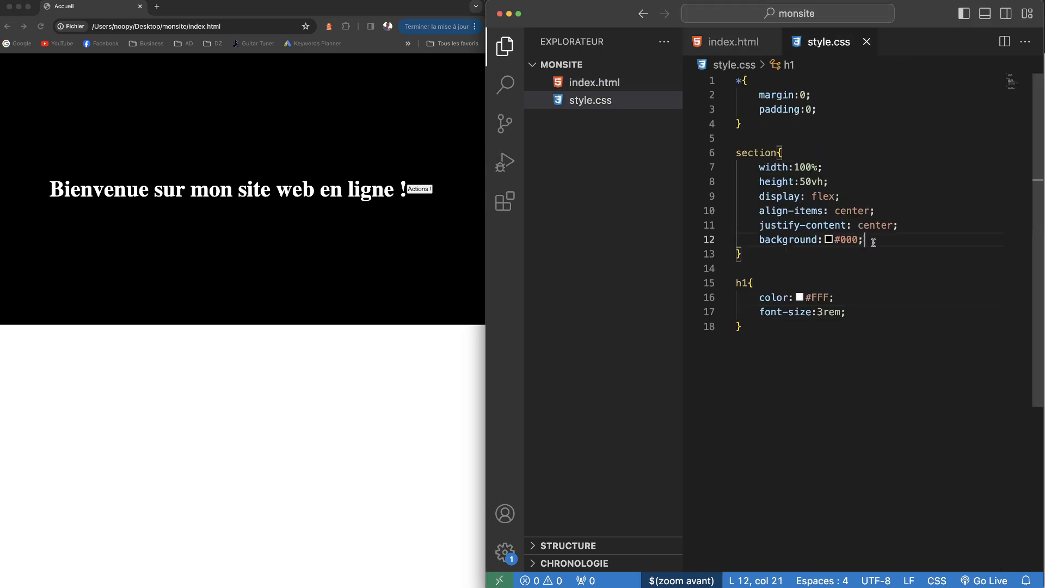
key(Return)
text(flex-)
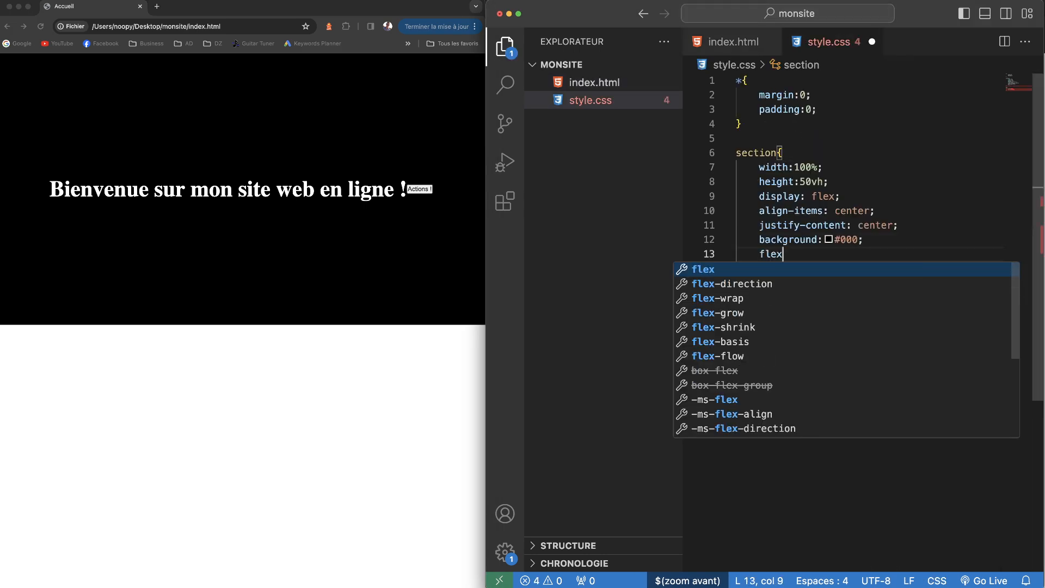
key(Return)
text(col;)
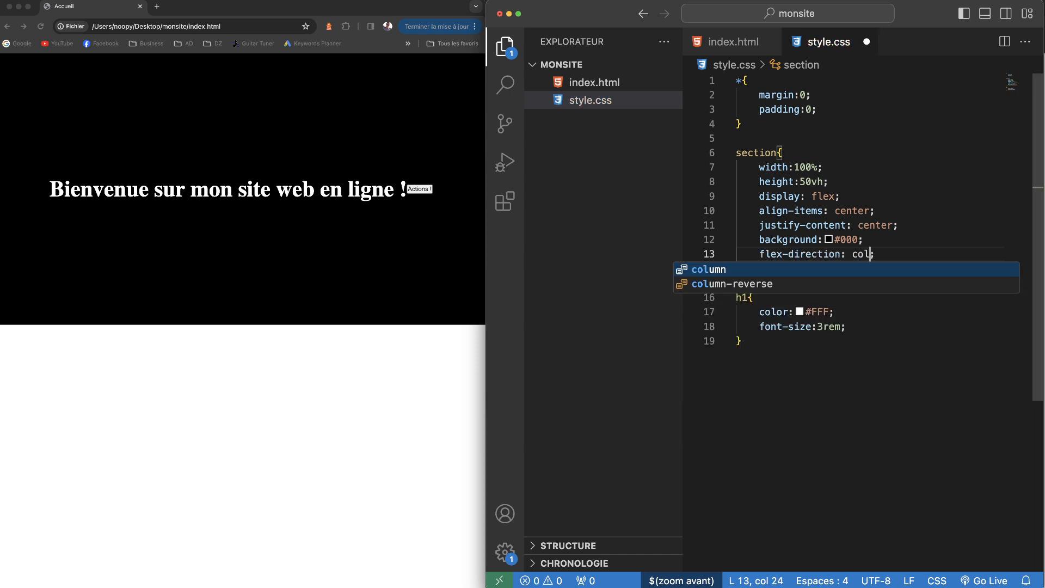
key(Return)
key(super+s)
- Add gap:15px to the section rule, save style.css and refresh the page in the browser
key(Return)
text(gap:15px;)
key(super+s)
click(384, 237)
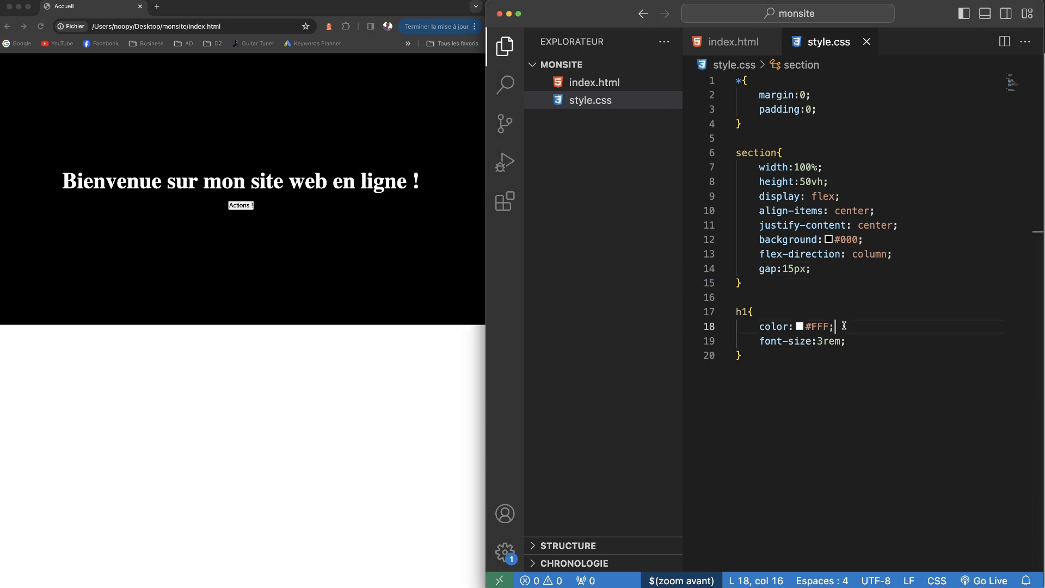
- Add a button rule with padding:15px below the h1 rule, save style.css and refresh the page in the browser
click(749, 354)
key(Return)
key(Return)
text(button{)
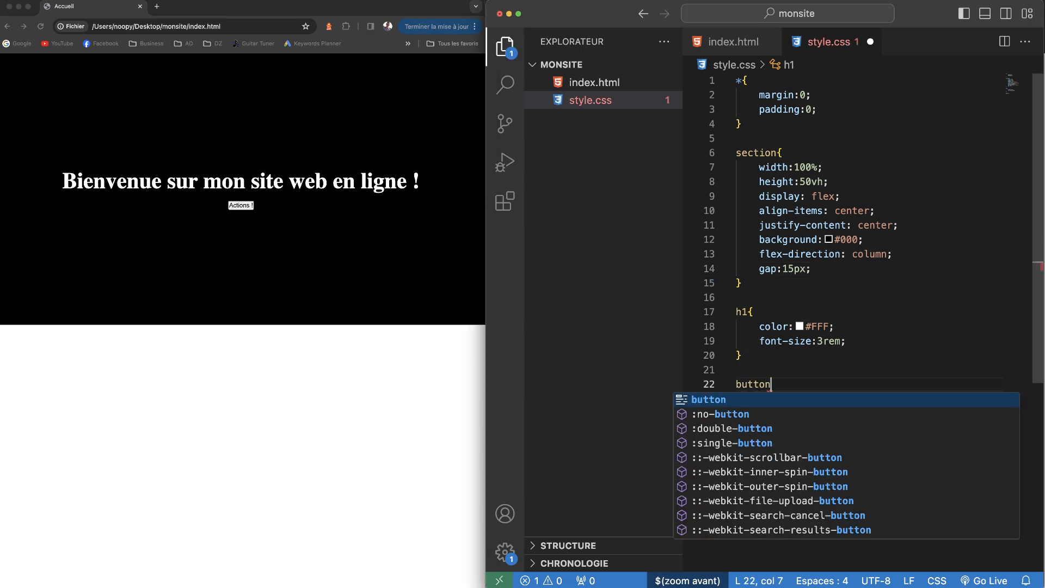
key(Return)
text(paddi)
key(Tab)
text(:15px;)
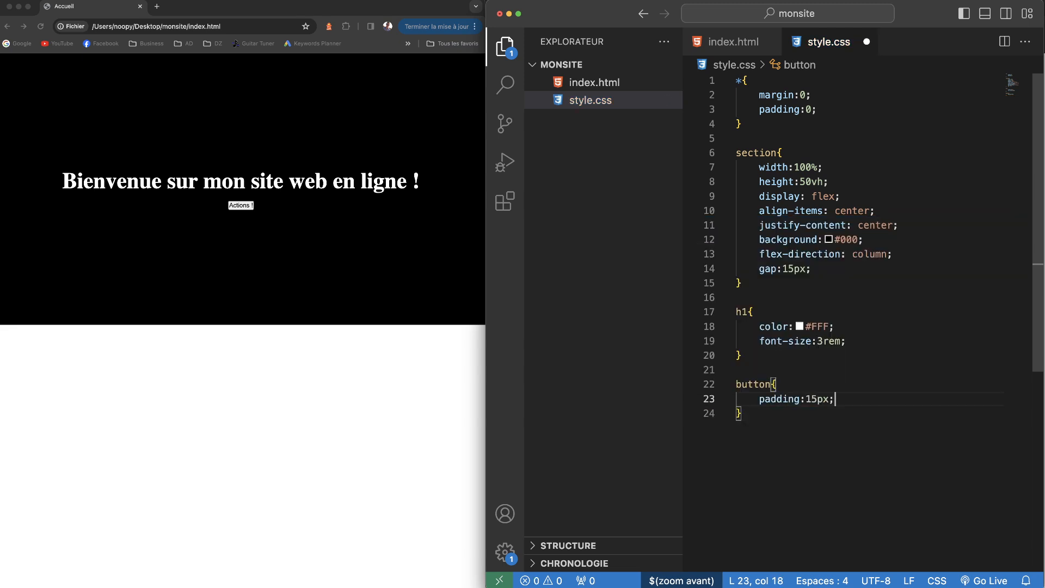
key(super+s)
click(113, 341)
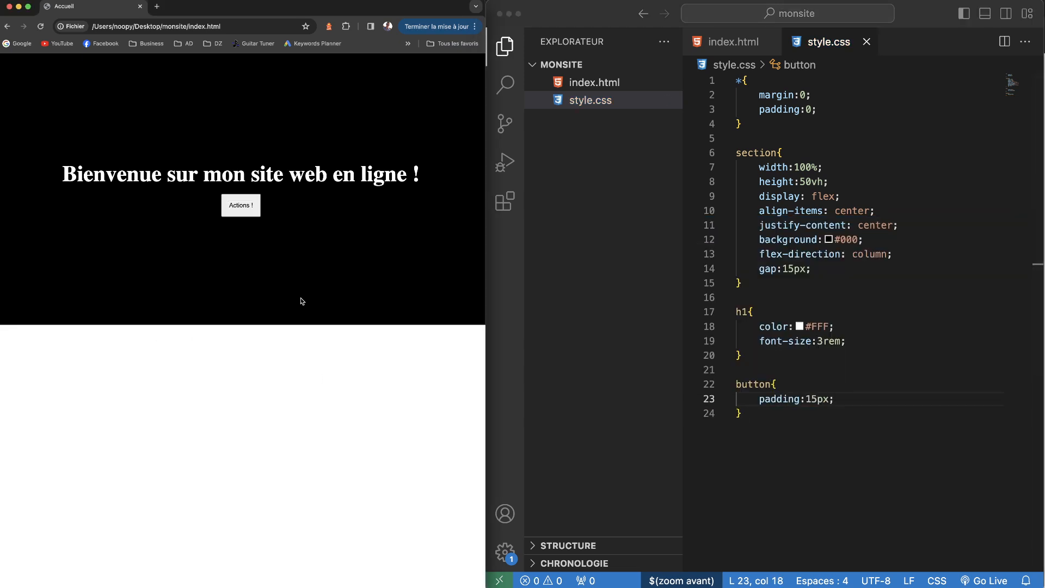
- Add box-sizing: border-box to the button rule, save style.css and refresh the page in the browser
click(828, 401)
key(Return)
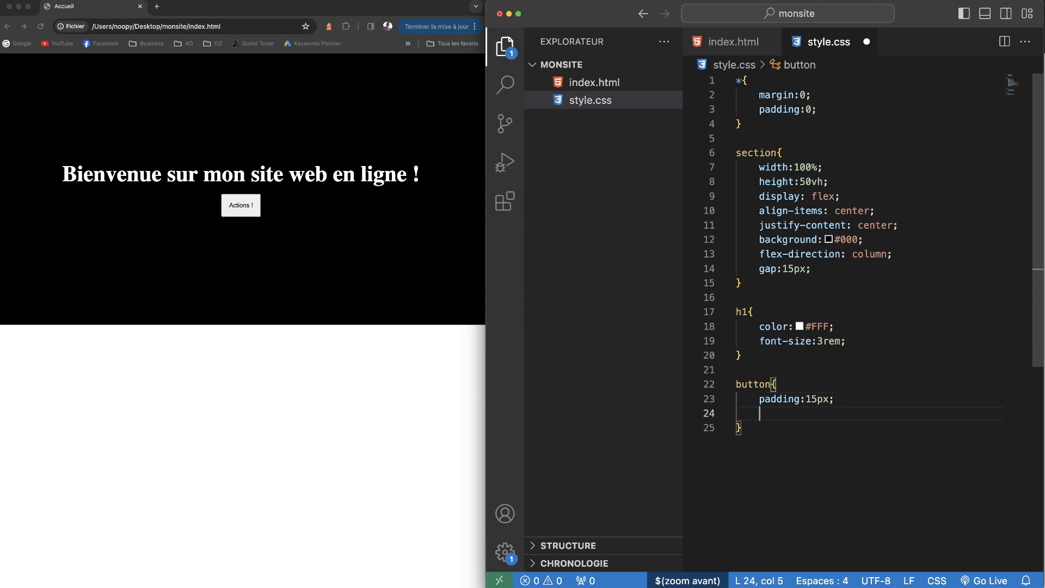
text(box)
key(Tab)
key(Tab)
text(;)
key(super+s)
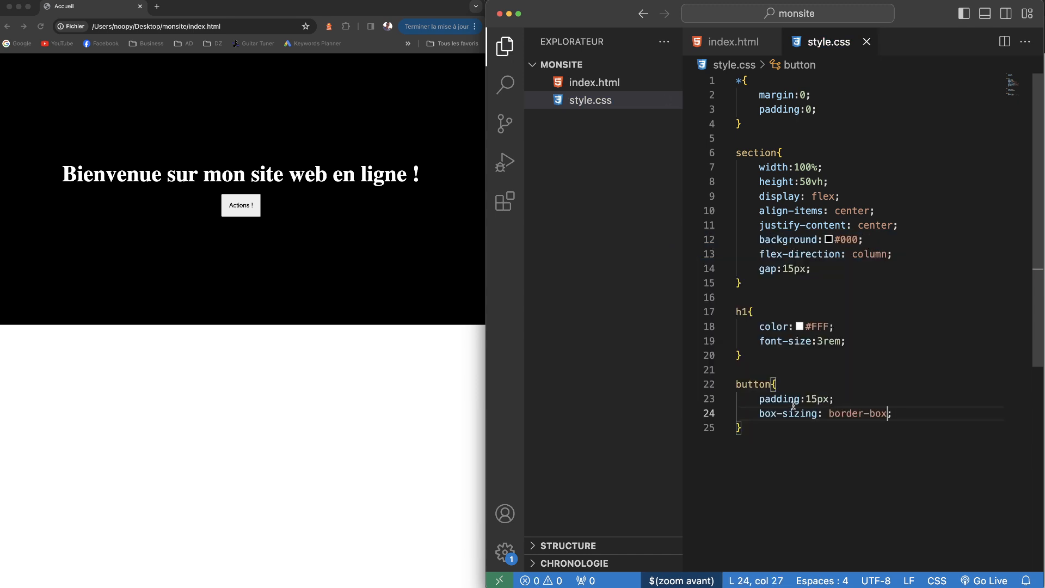
click(396, 390)
click(789, 423)
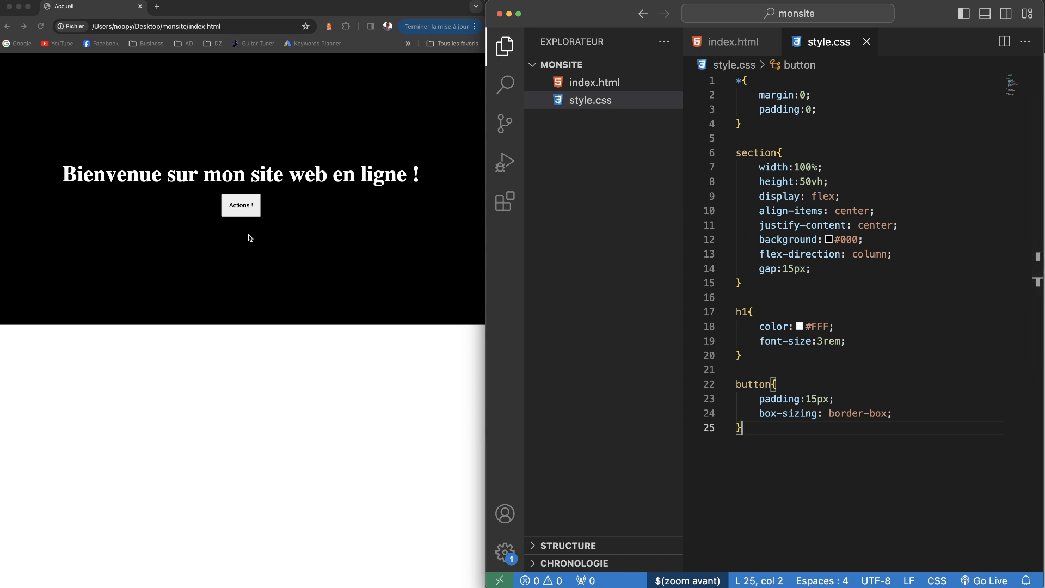
- In index.html, insert an empty script element below the closing section tag
click(727, 45)
click(842, 270)
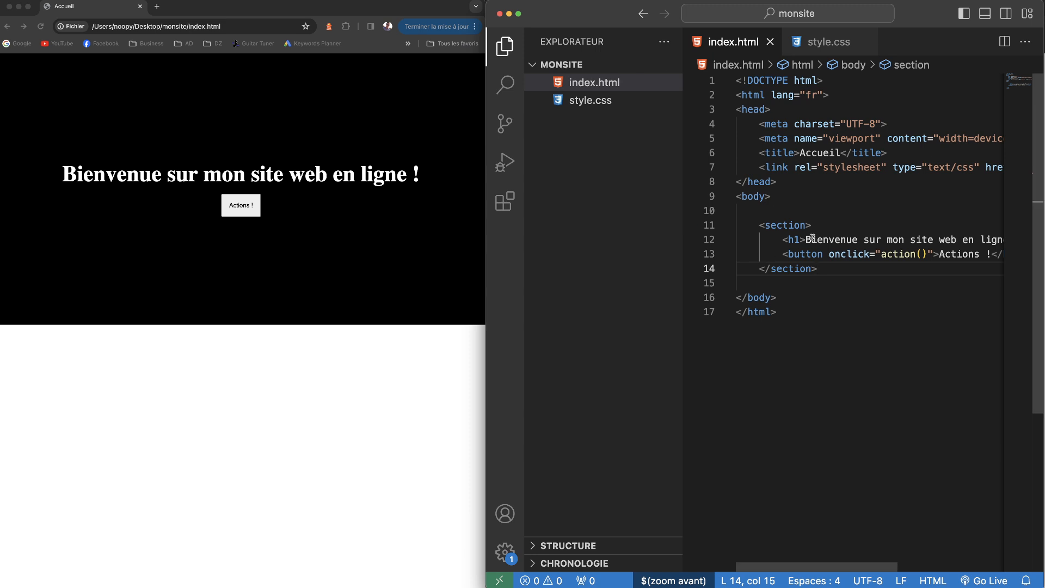
key(Return)
key(Return)
text(<scr)
key(Return)
key(Return)
key(super+z)
key(Left)
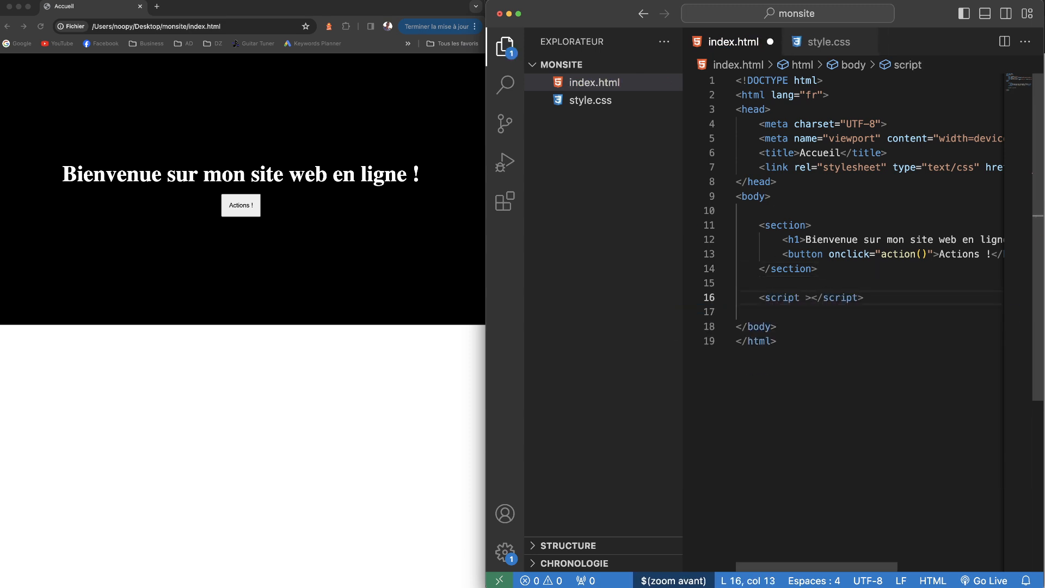
- Set the script element's src attribute to "app.js" and save index.html
text(sr)
key(Return)
text(app.js)
key(super+s)
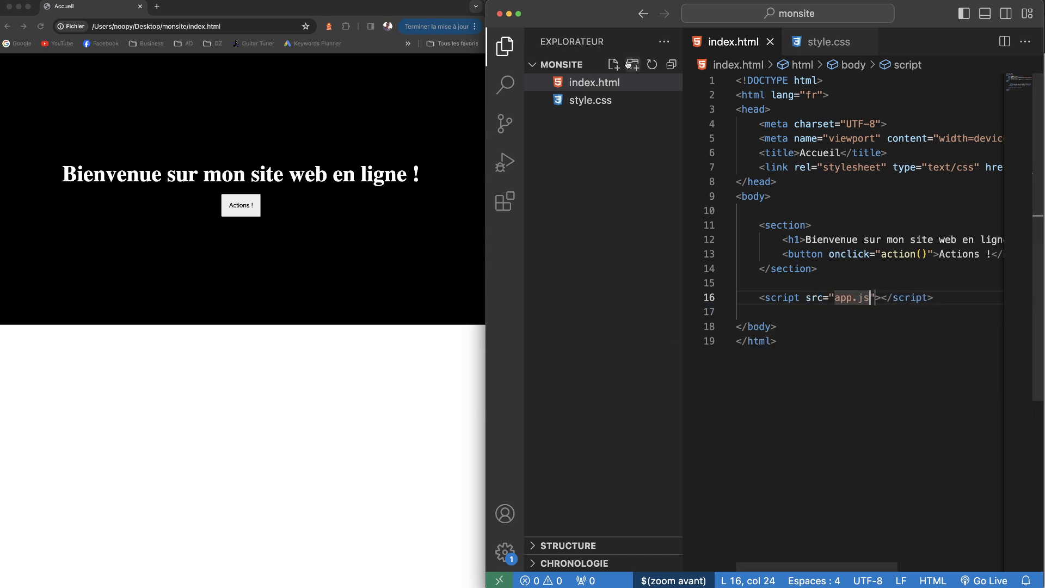
- Create a file named app.js in the monsite folder
click(613, 65)
text(app.js)
key(Return)
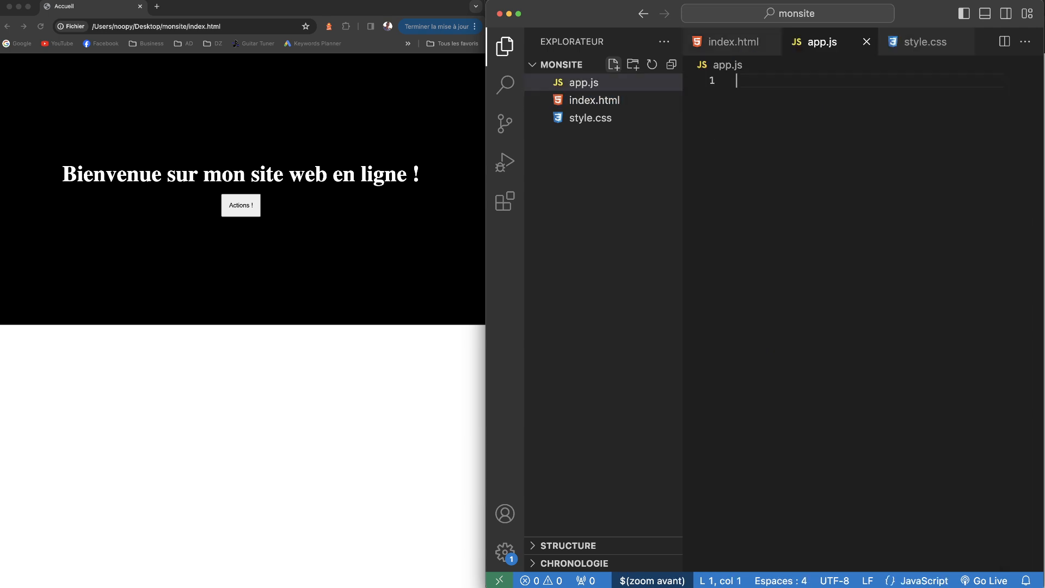
- Write a function action() in app.js that shows an alert with "Action !", and save the file
text(function ac)
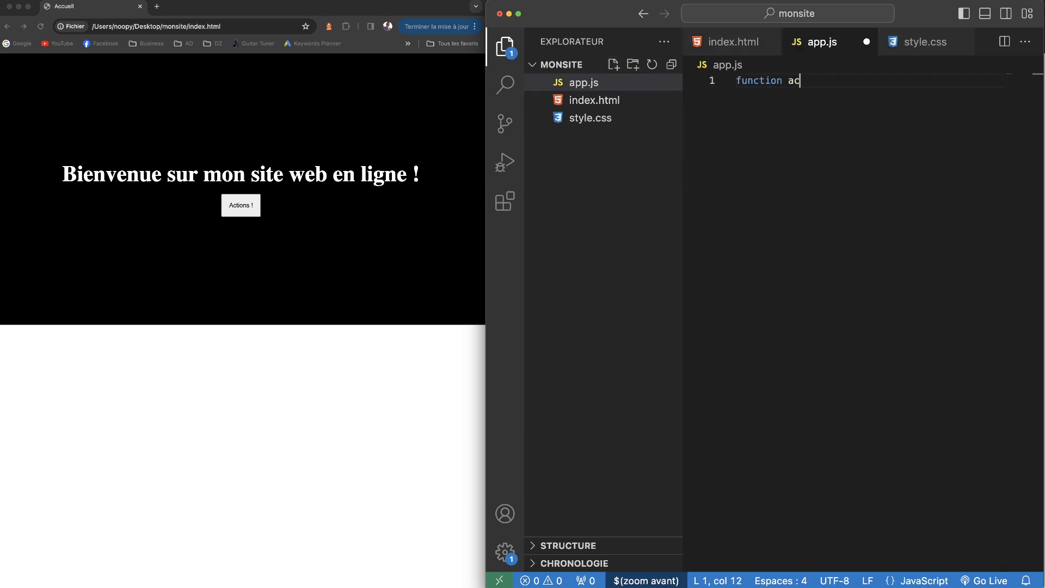
text(tion(){)
key(Return)
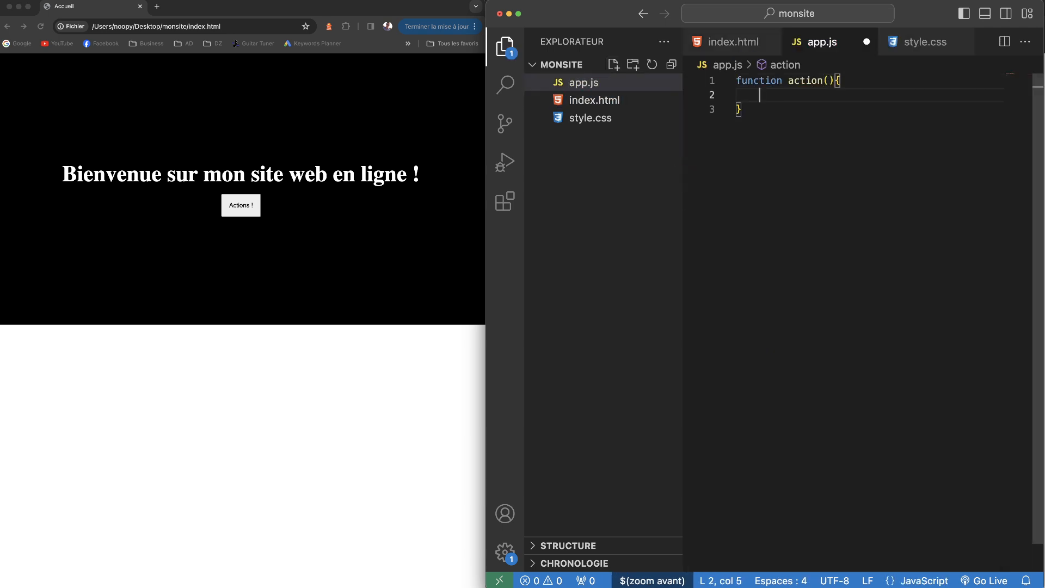
text(alert("A)
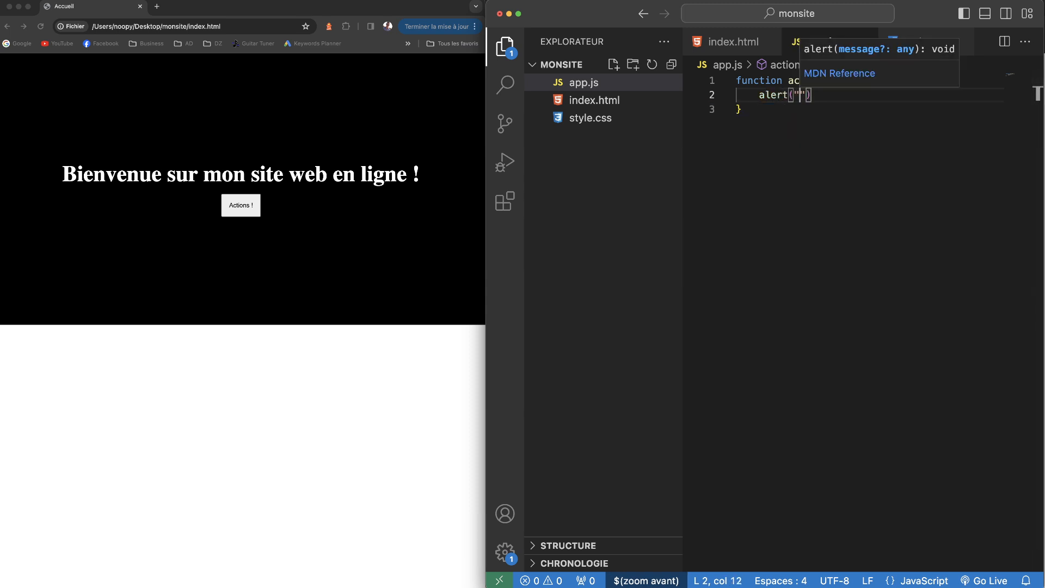
text(ction !)
key(super+s)
- Test the "Actions !" button on the page in the browser and dismiss the alert it triggers
click(257, 360)
click(241, 206)
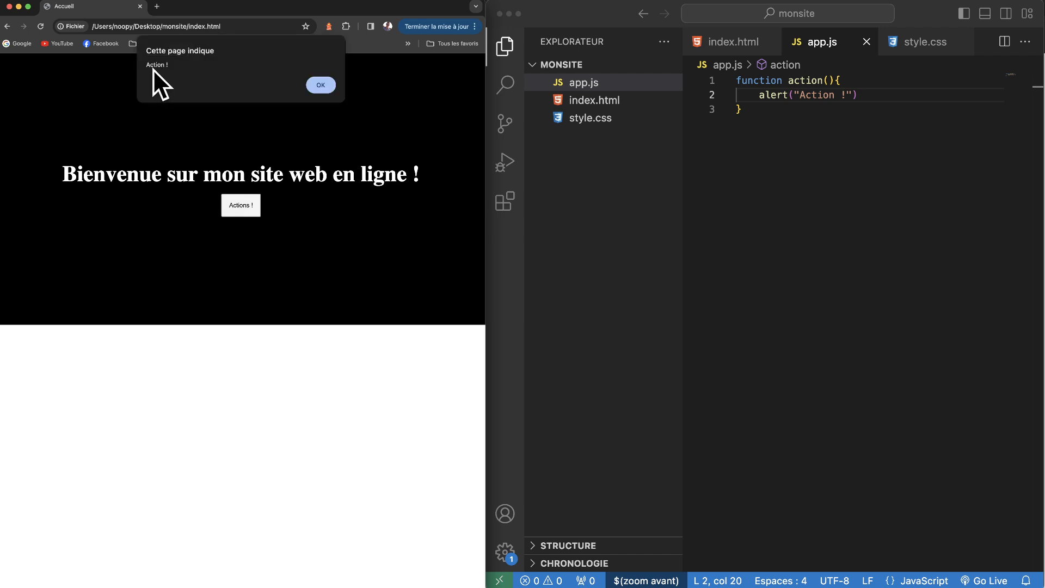
click(322, 87)
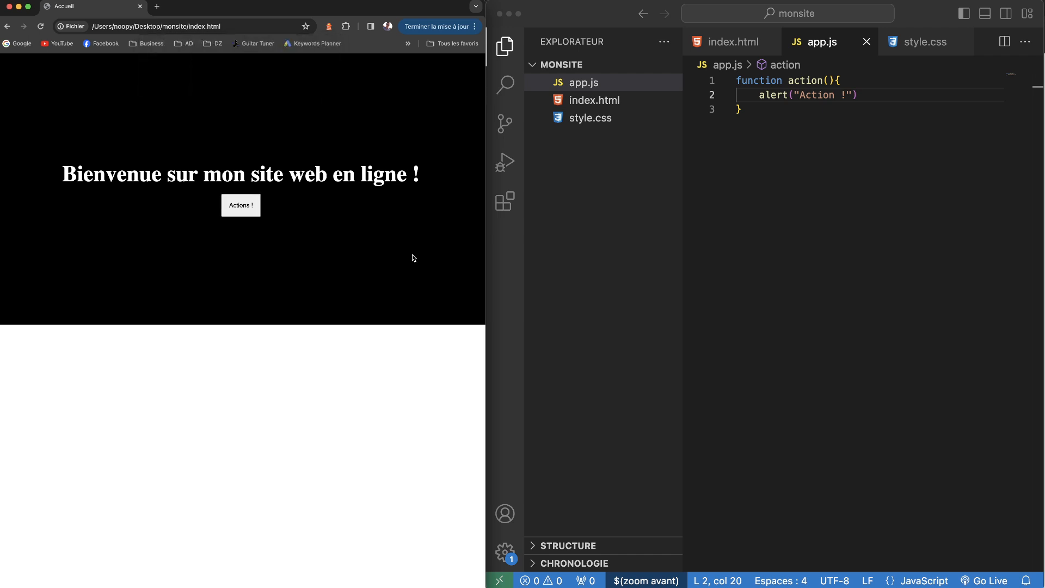
- Bring up index.html in the editor, then switch to Finder to view the monsite folder's files
click(799, 185)
click(593, 99)
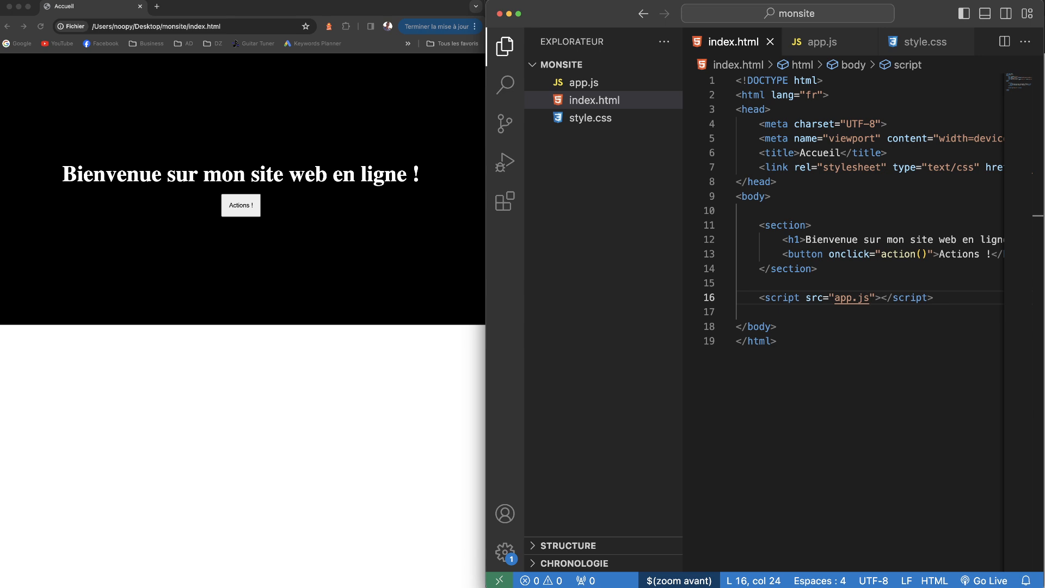
click(33, 585)
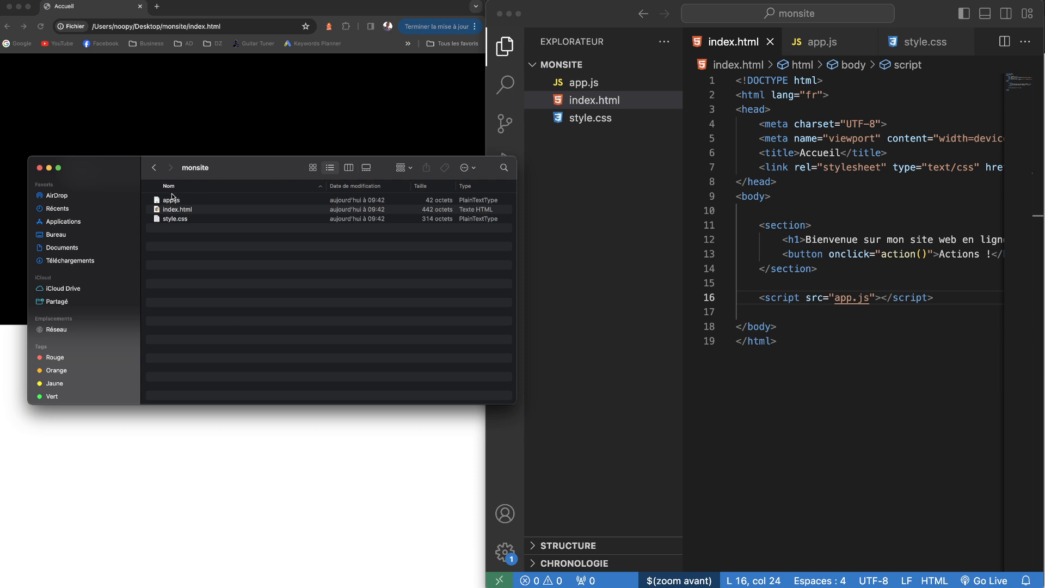
- Compress the monsite folder on the desktop into a ZIP archive, then switch to the browser
click(154, 167)
right_click(178, 211)
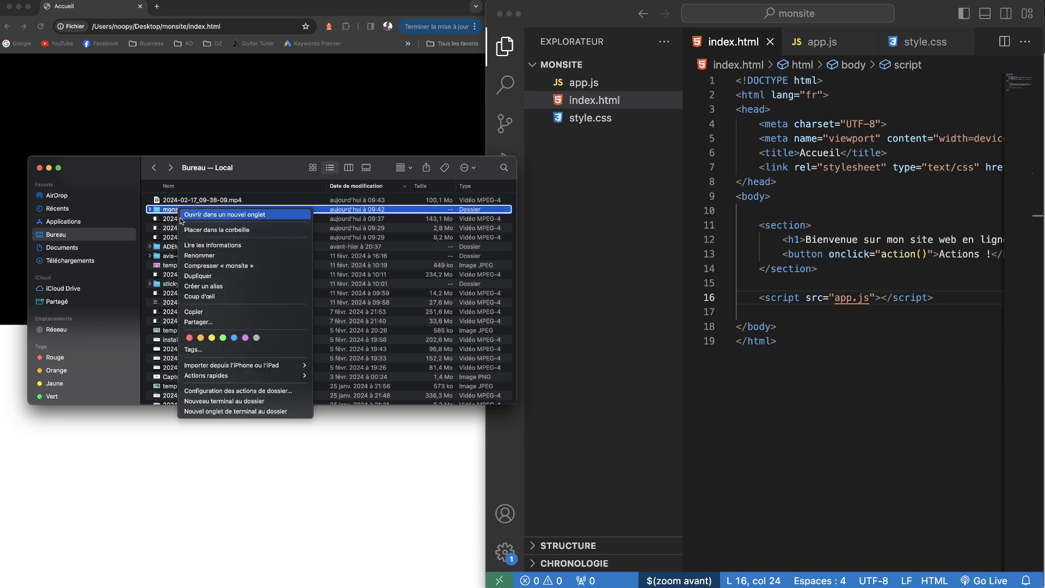
click(212, 269)
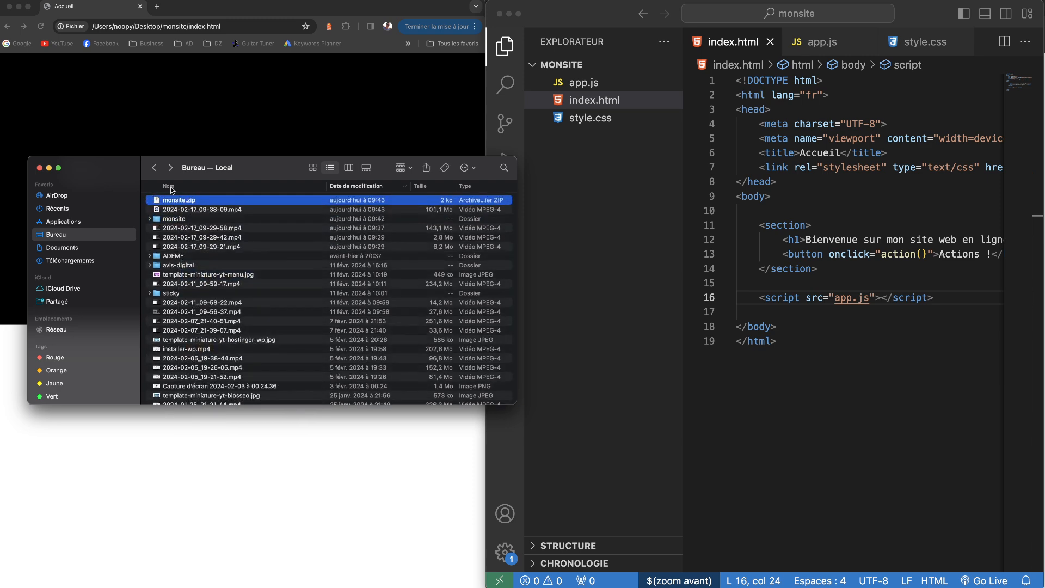
click(181, 115)
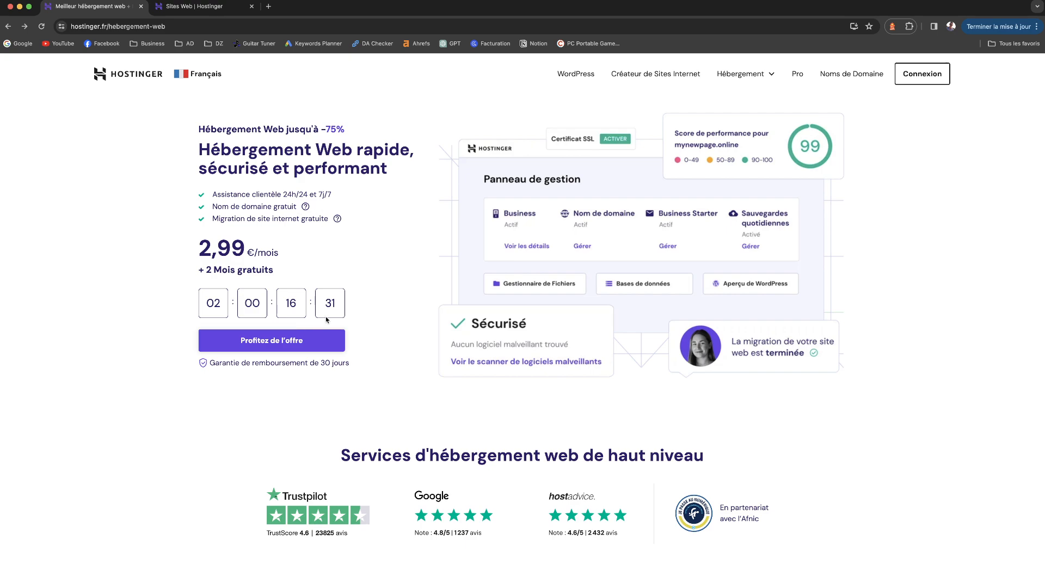
- Order Hostinger's Premium web hosting plan and choose the 12-month period
scroll(283, 315, down, 8)
scroll(174, 310, down, 2)
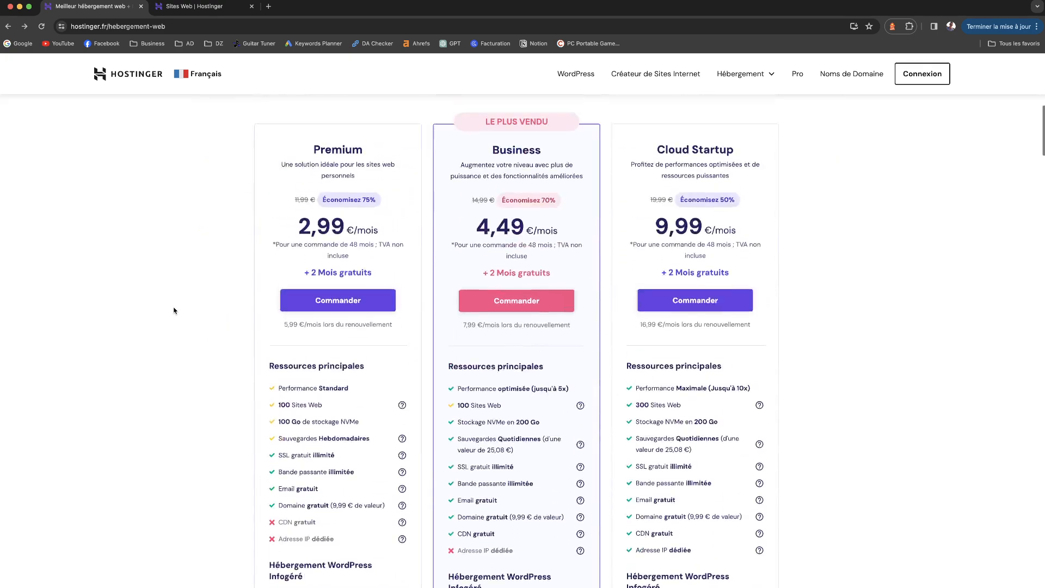
scroll(174, 310, up, 1)
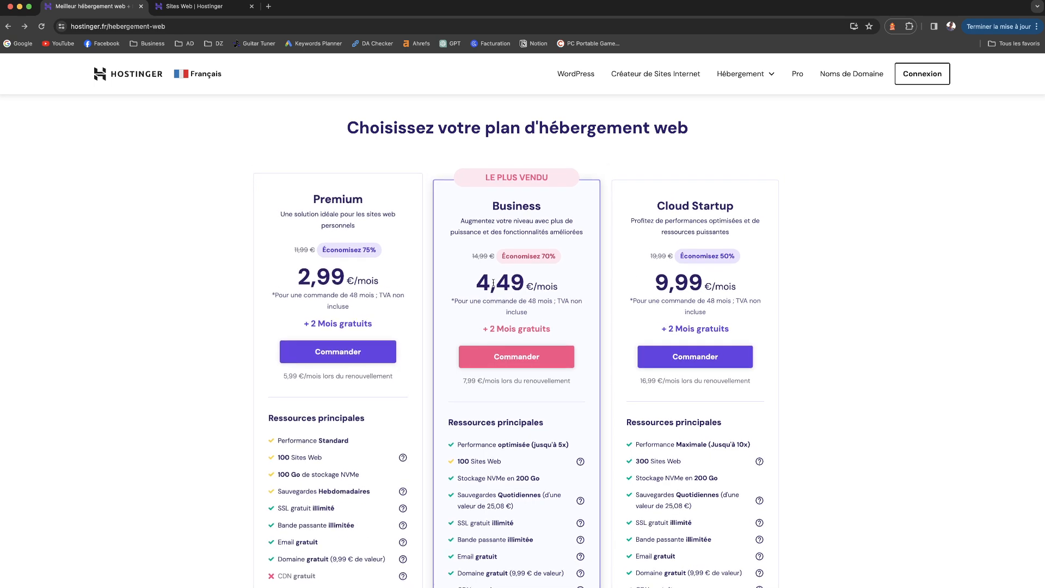
click(354, 357)
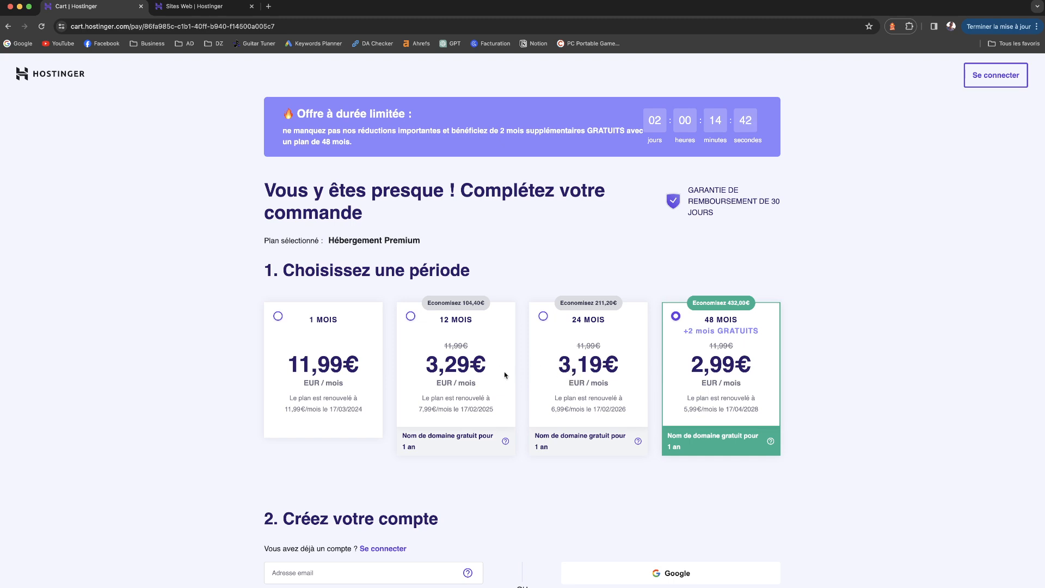
click(451, 365)
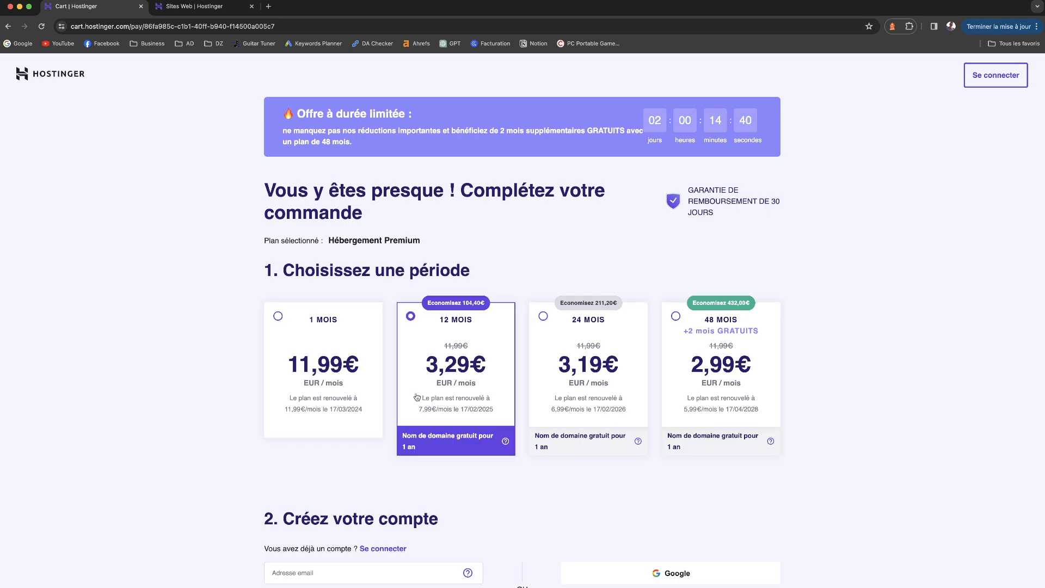
- Open the promotional code field in the payment section of the order
scroll(431, 369, down, 3)
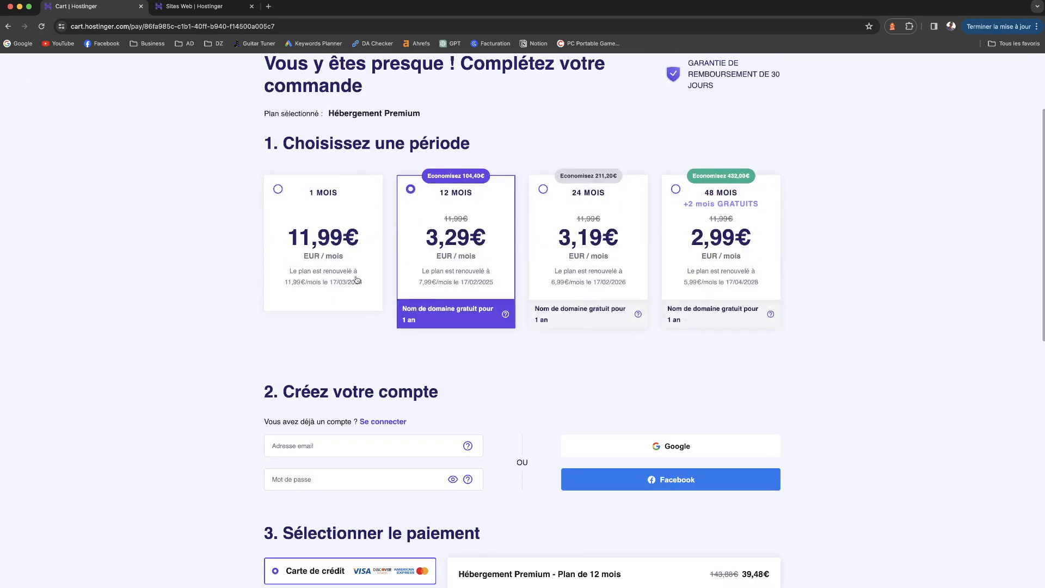
scroll(476, 415, down, 5)
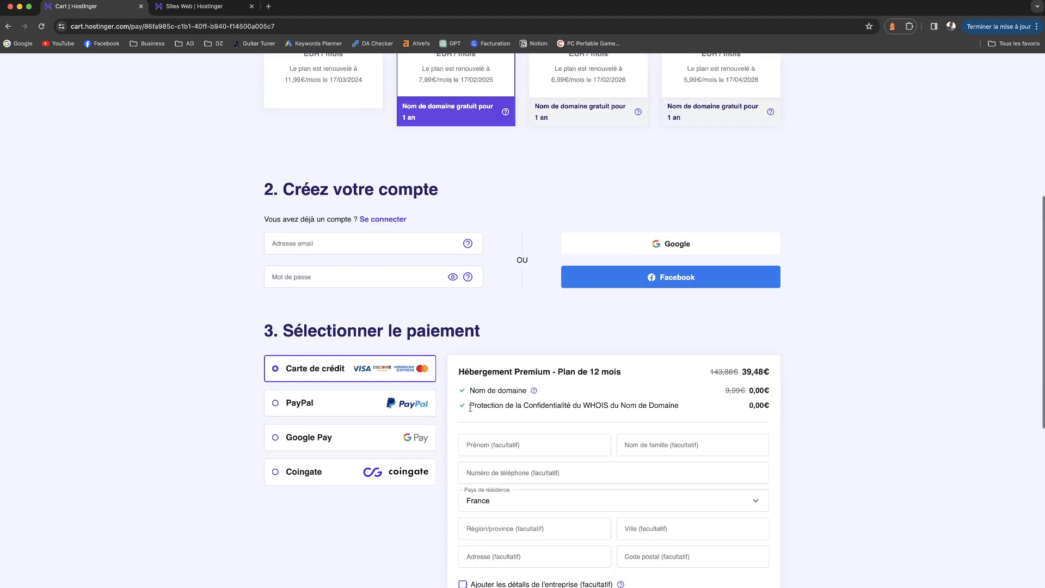
scroll(240, 360, down, 3)
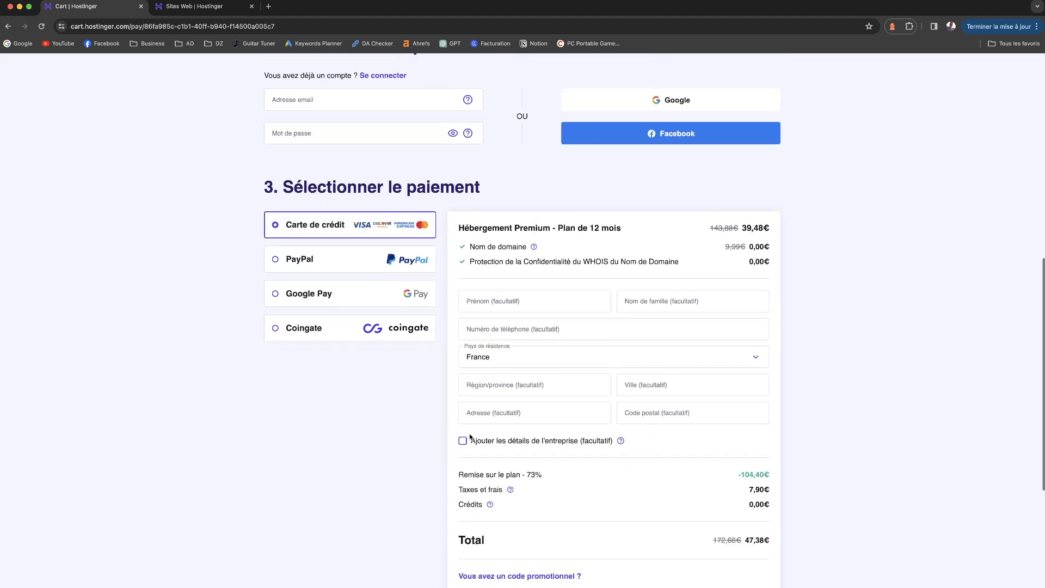
scroll(618, 500, down, 1)
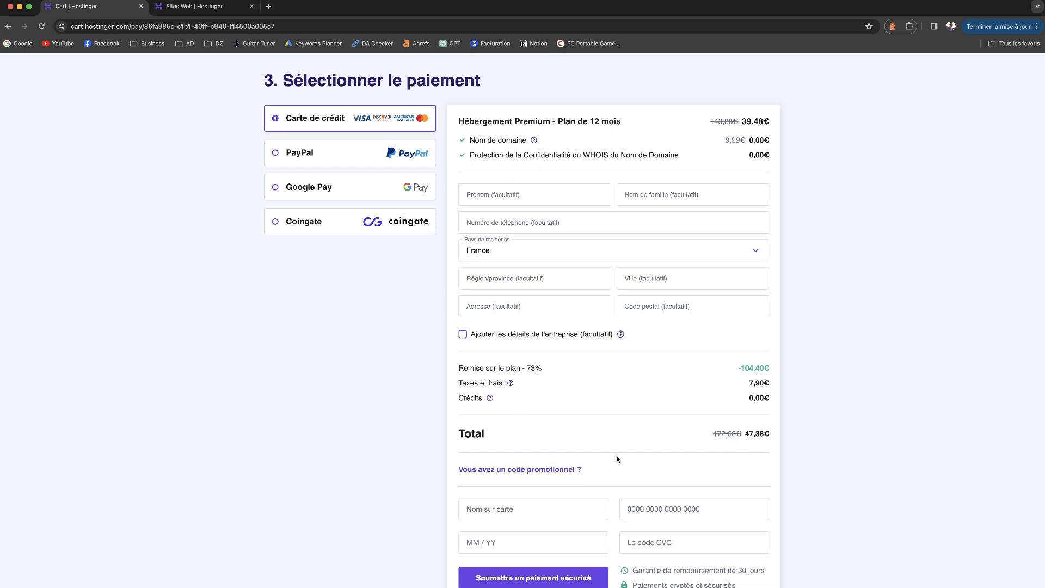
click(544, 471)
click(542, 492)
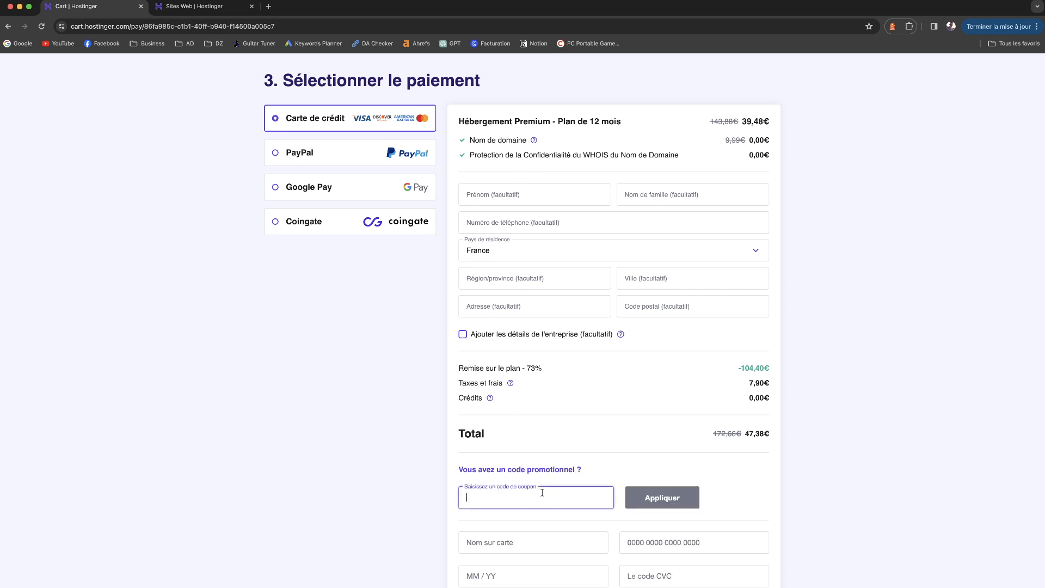
key(F11)
key(fn+c)
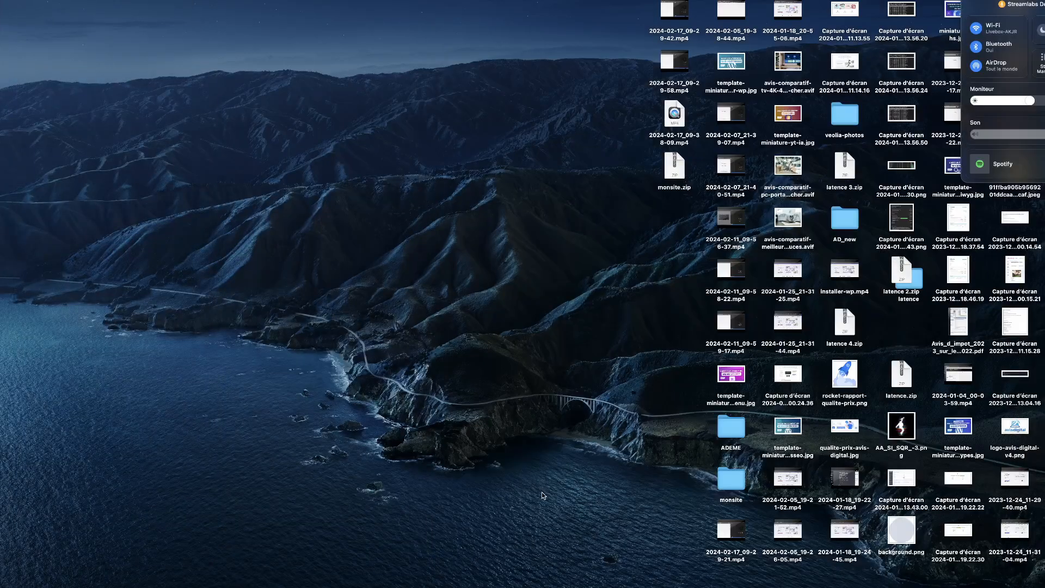
key(F11)
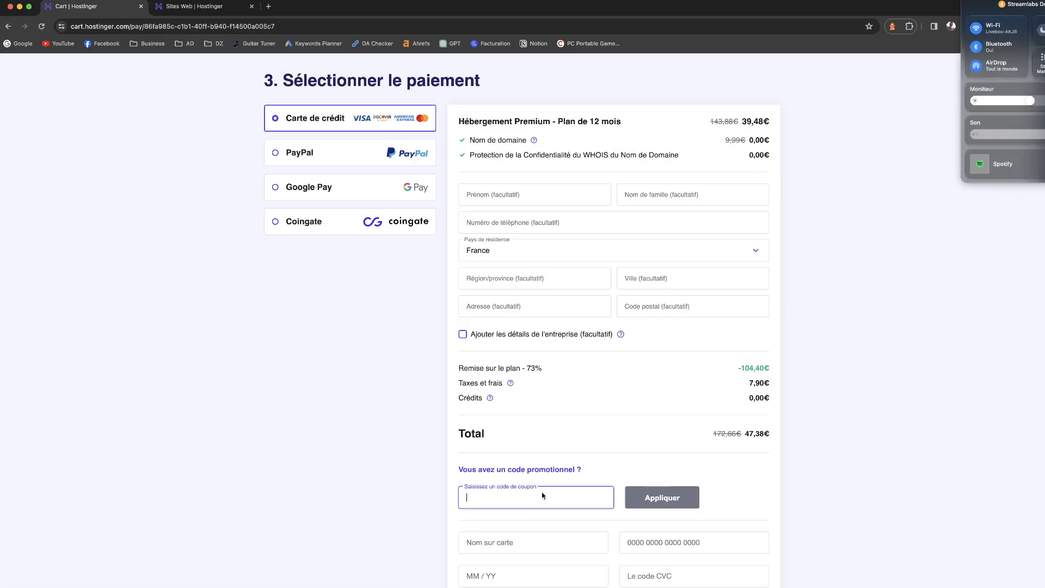
- Apply the coupon code HACKINGSEO to the hosting order
click(549, 497)
text(HACKINGSEO)
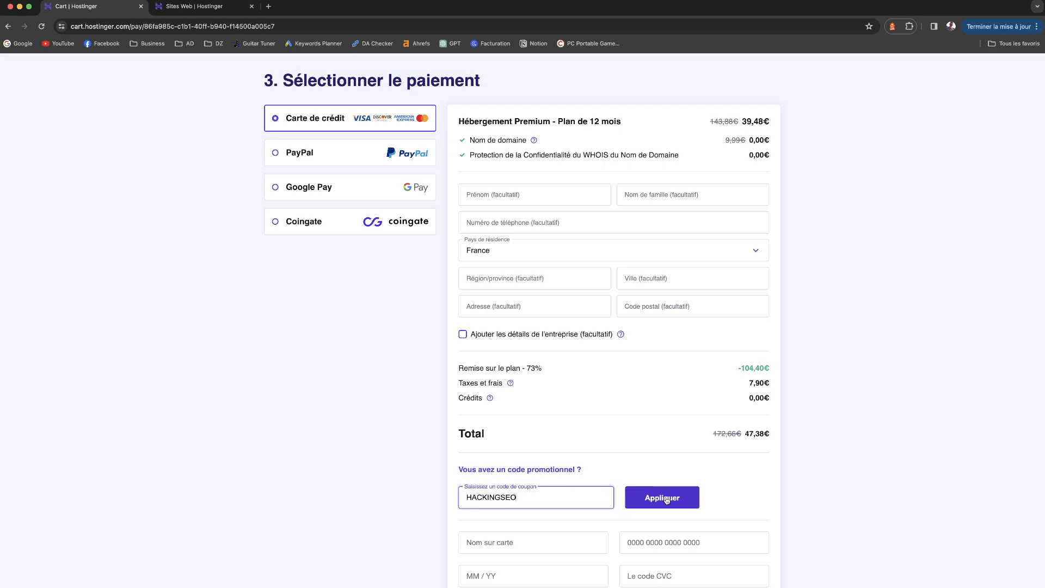
click(665, 498)
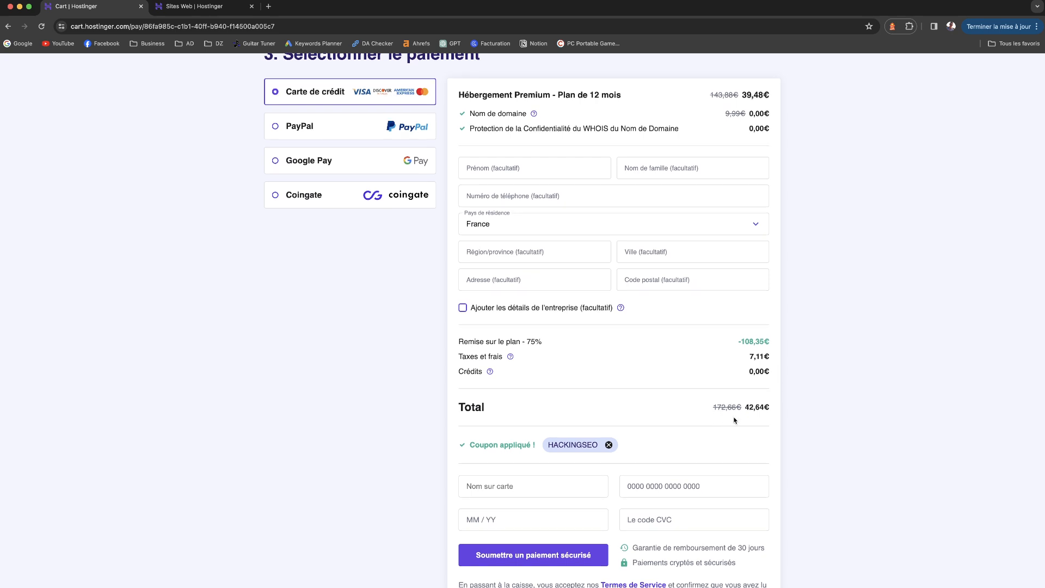
- Review the order summary, the card payment fields and the prices of the subscription periods
click(813, 422)
scroll(813, 421, down, 1)
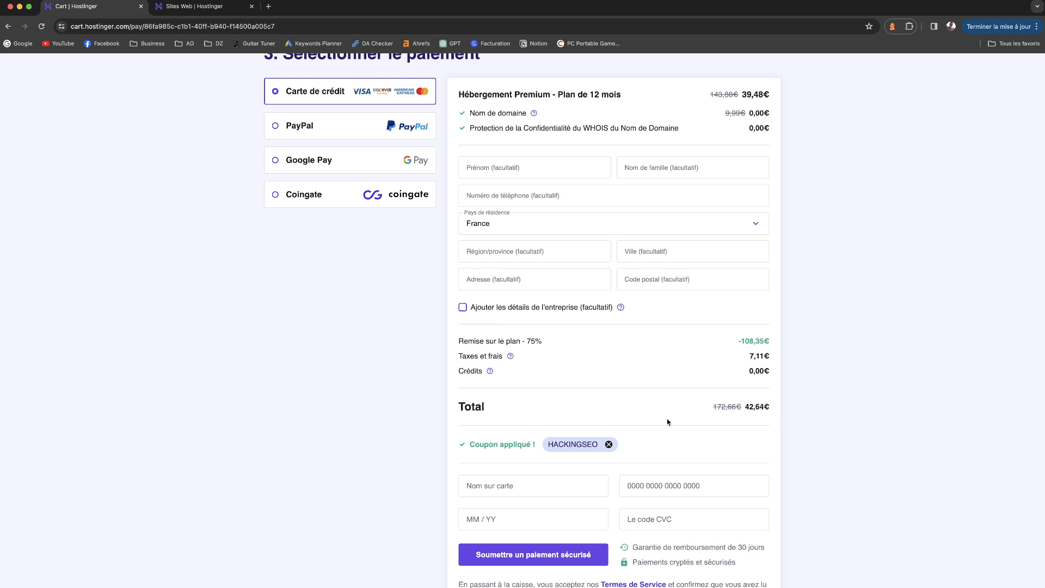
scroll(601, 329, down, 2)
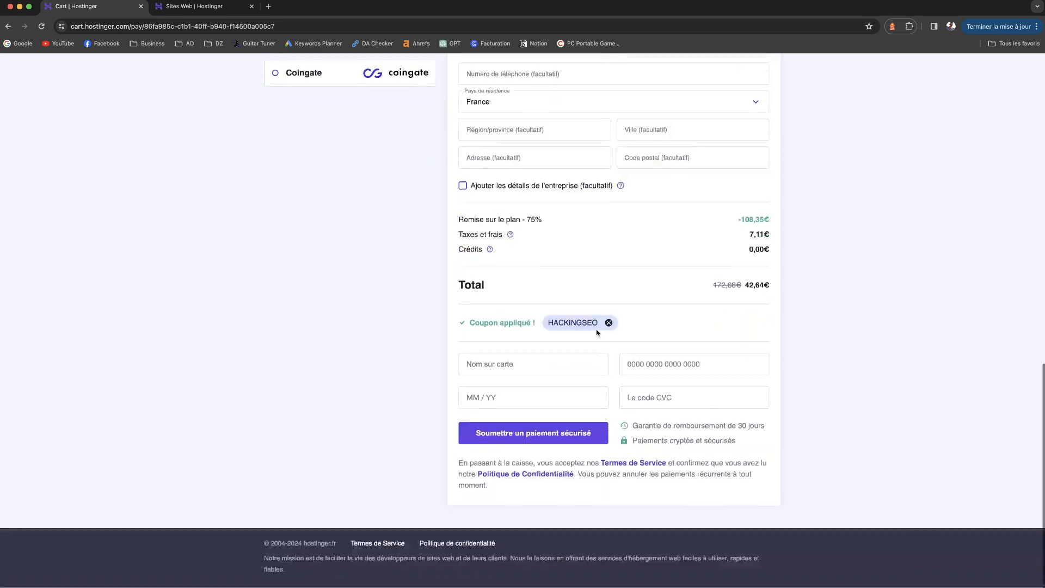
scroll(597, 333, up, 9)
scroll(597, 333, up, 5)
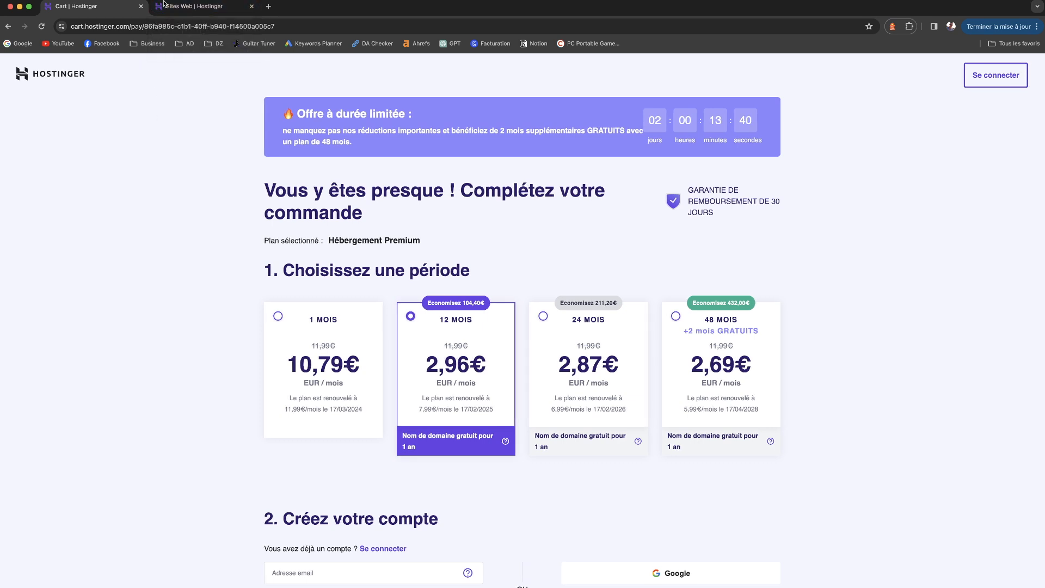
- Start adding a website in the Hostinger panel, using the Premium Web Hosting plan for dicozik.com
click(186, 7)
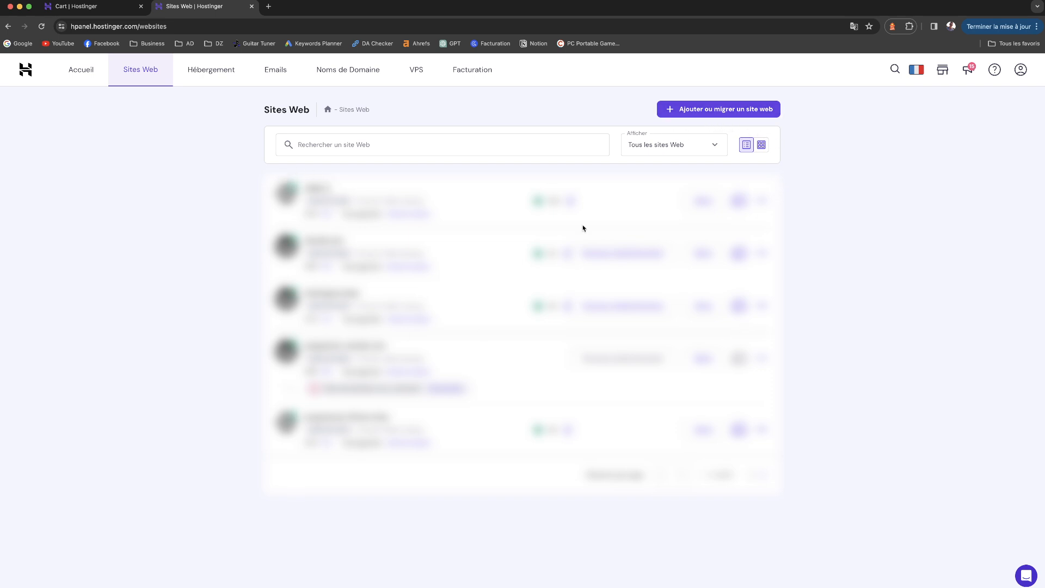
click(694, 109)
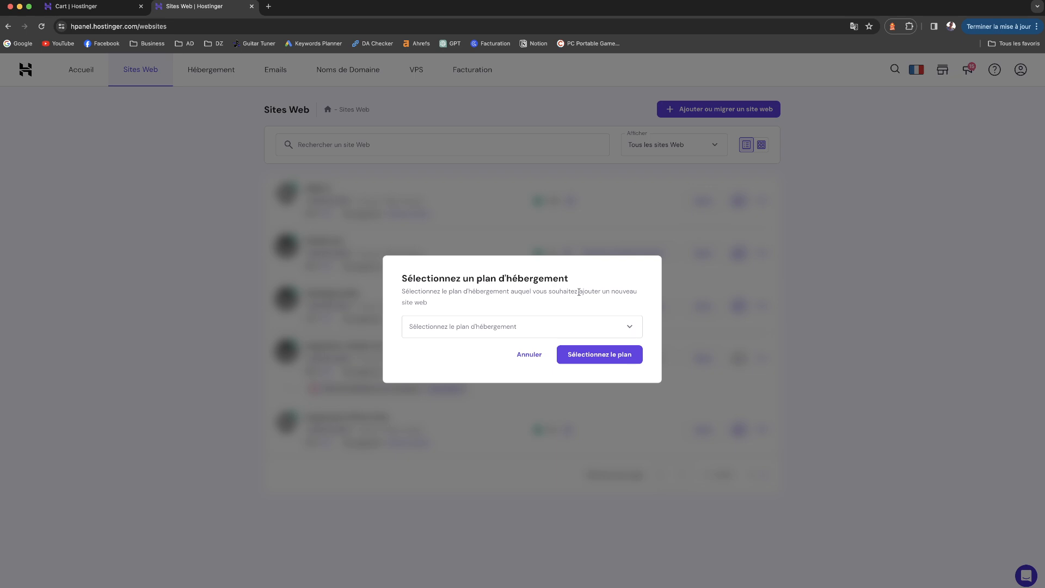
click(588, 332)
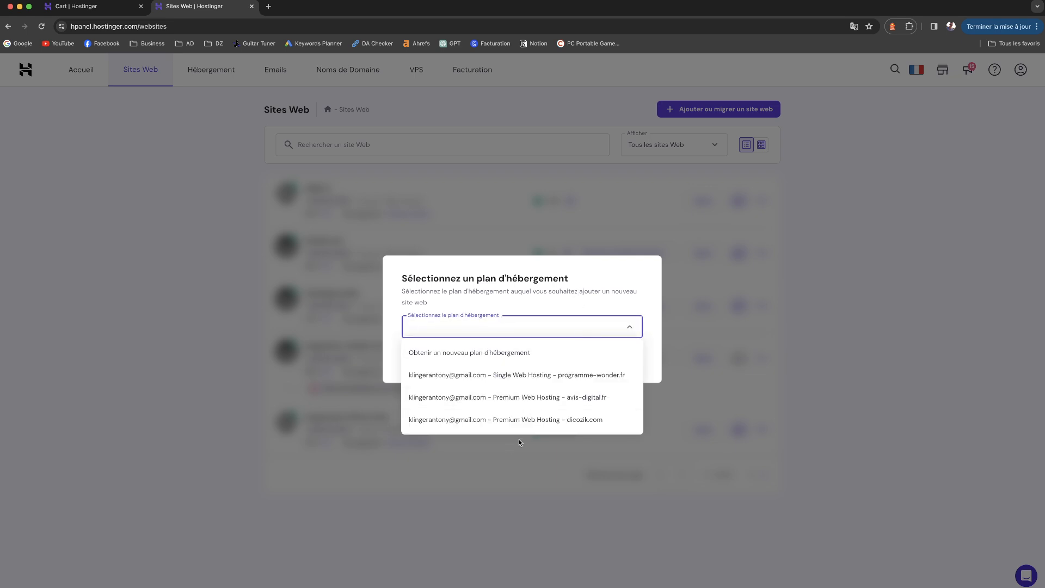
click(543, 414)
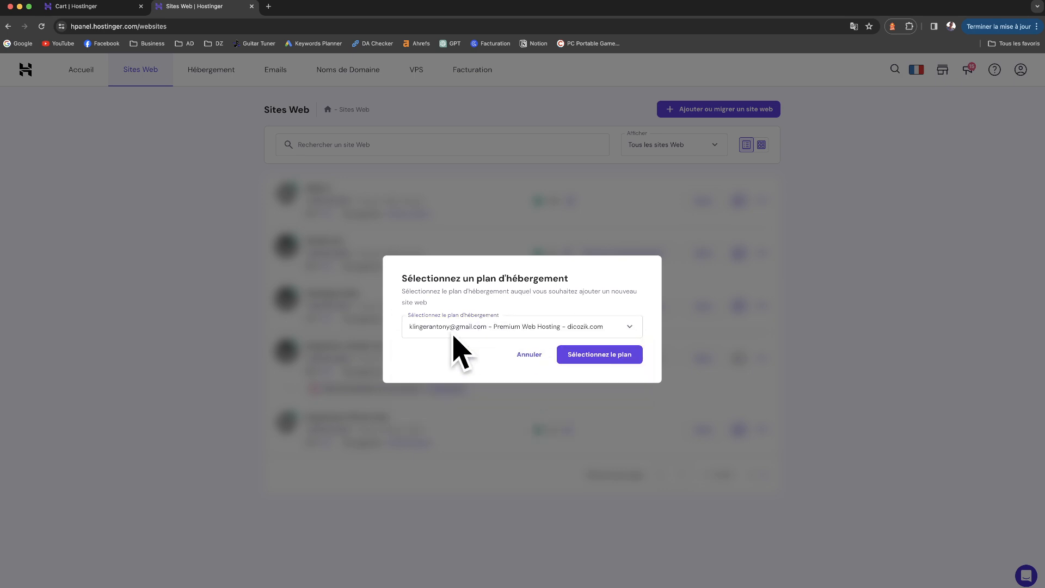
click(601, 357)
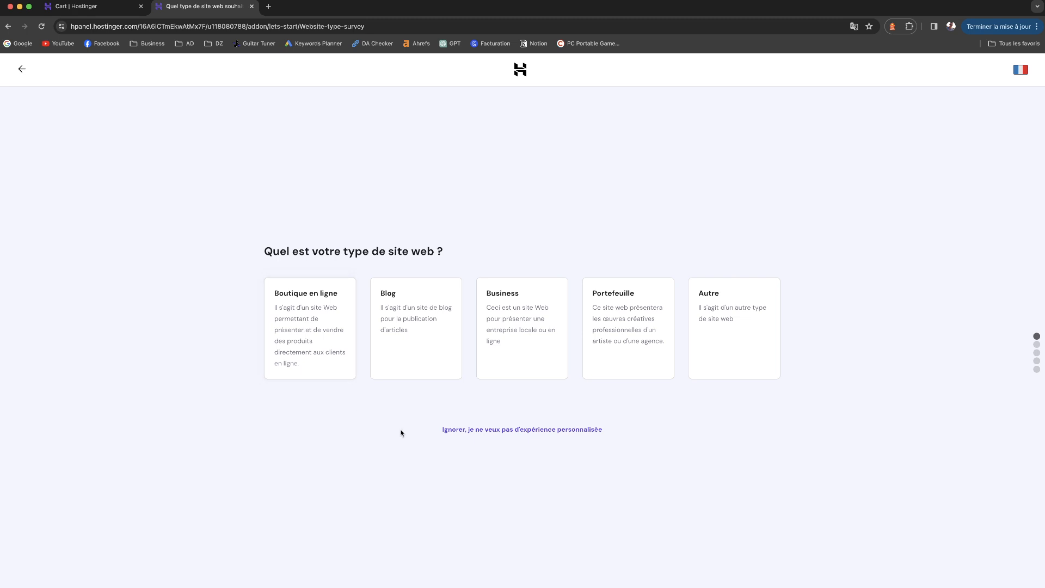
- Skip the website type survey after trying the Autre type, and choose to migrate an existing website
click(710, 324)
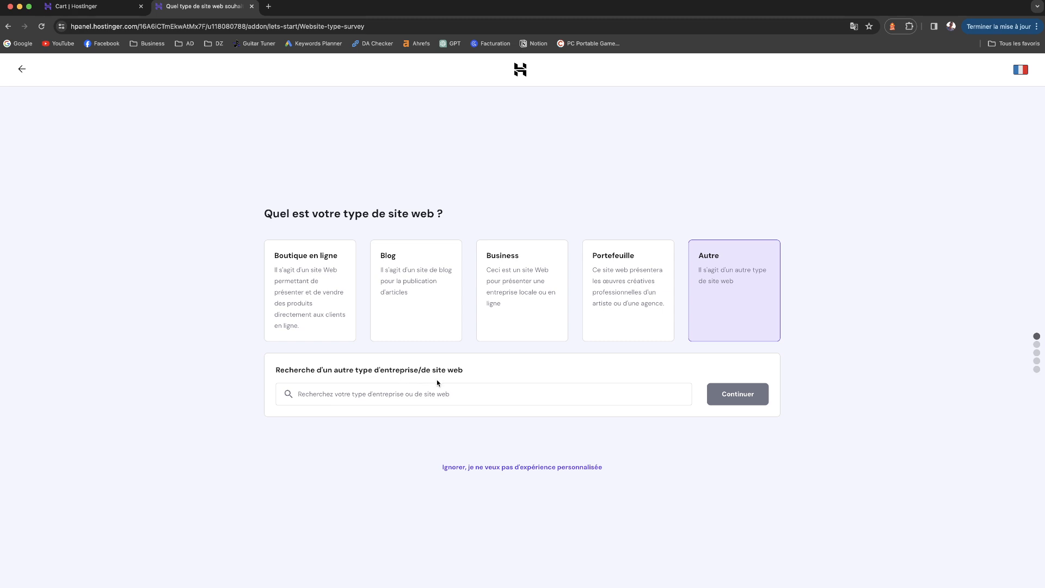
click(450, 393)
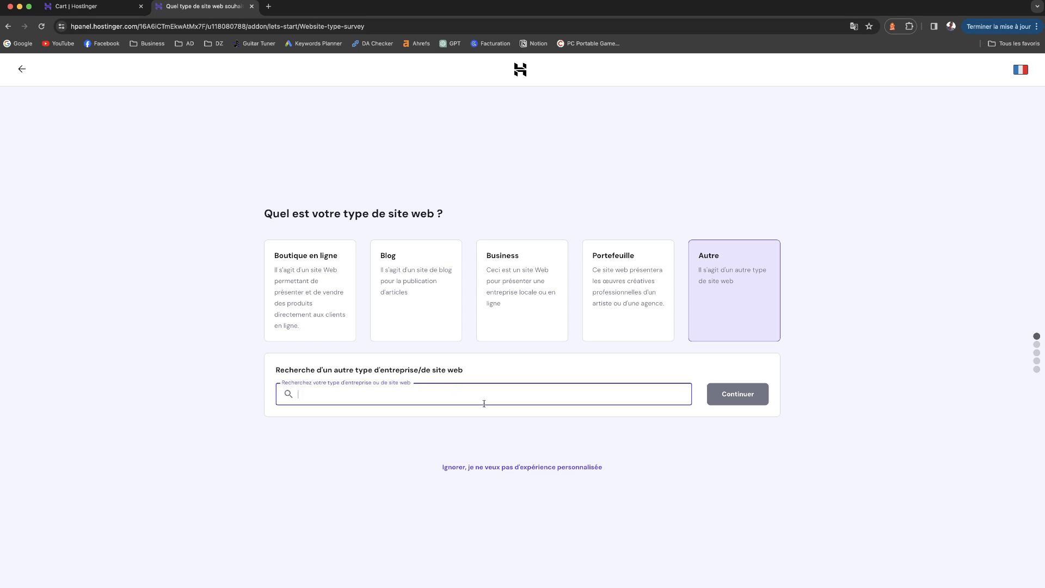
click(472, 472)
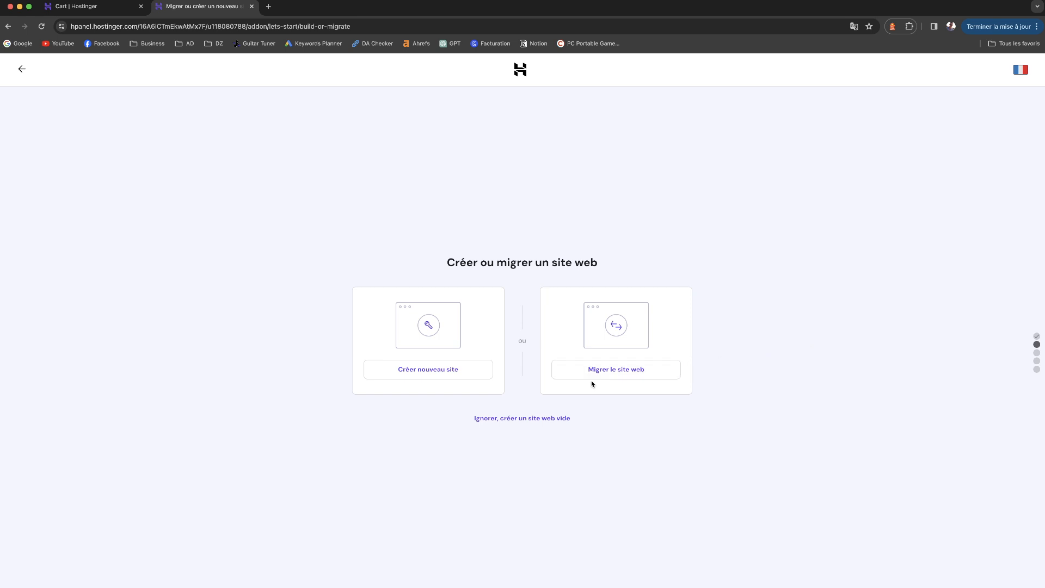
click(611, 374)
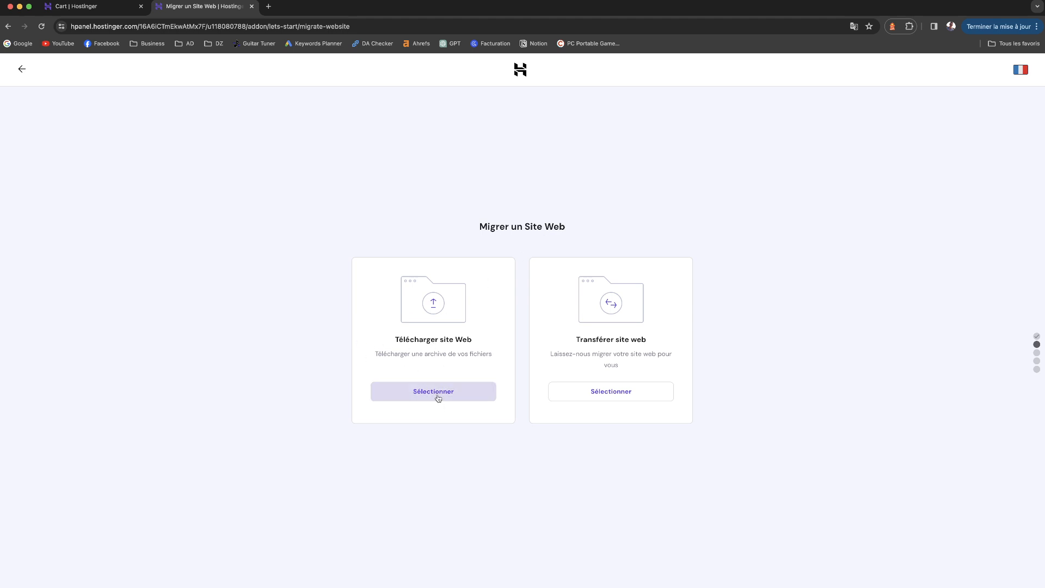
- Compare the options of uploading an archive of the site's files and having the website transferred
drag(410, 354, 500, 353)
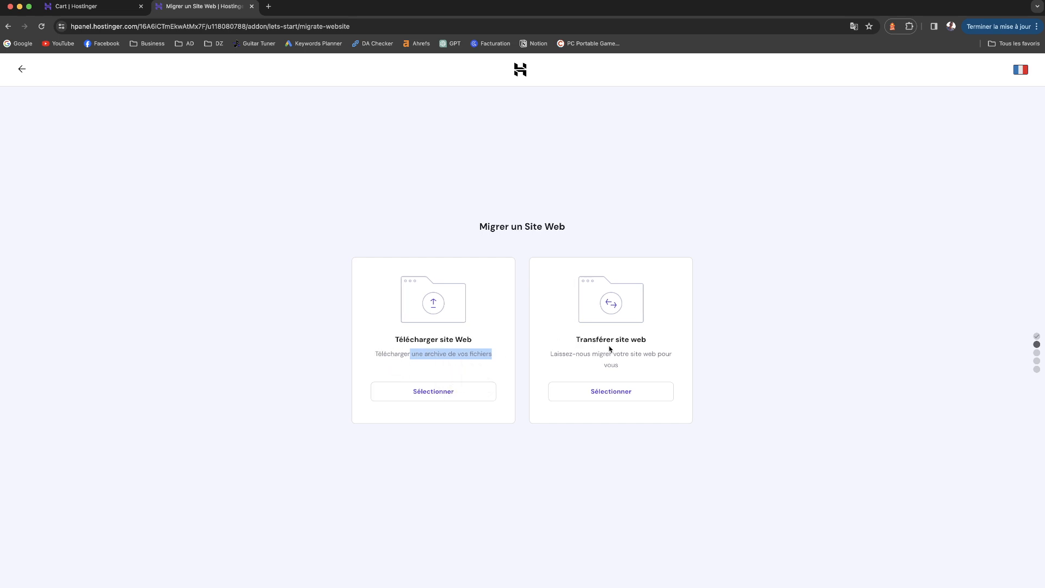
drag(575, 339, 644, 339)
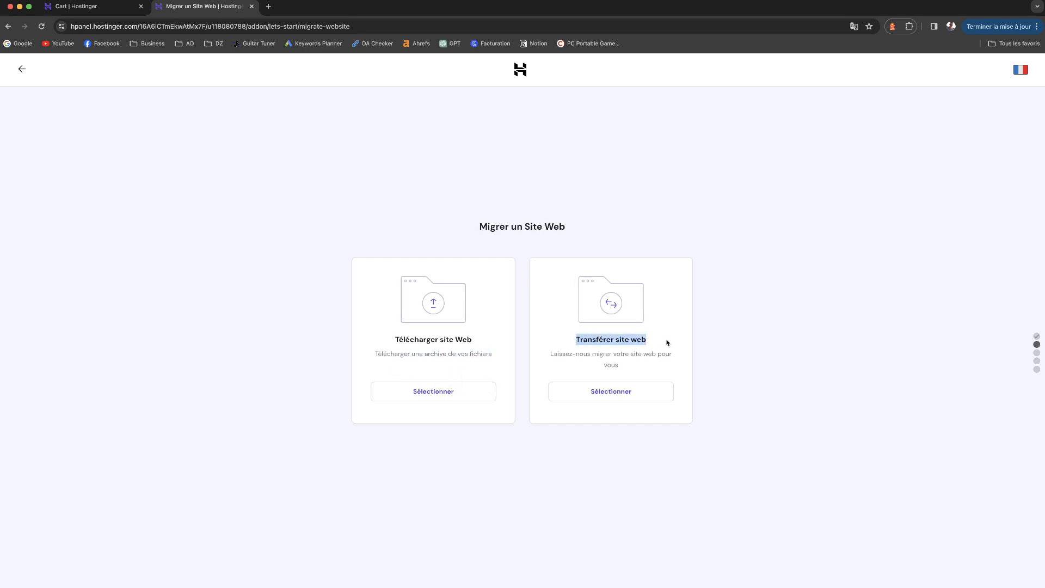
click(666, 347)
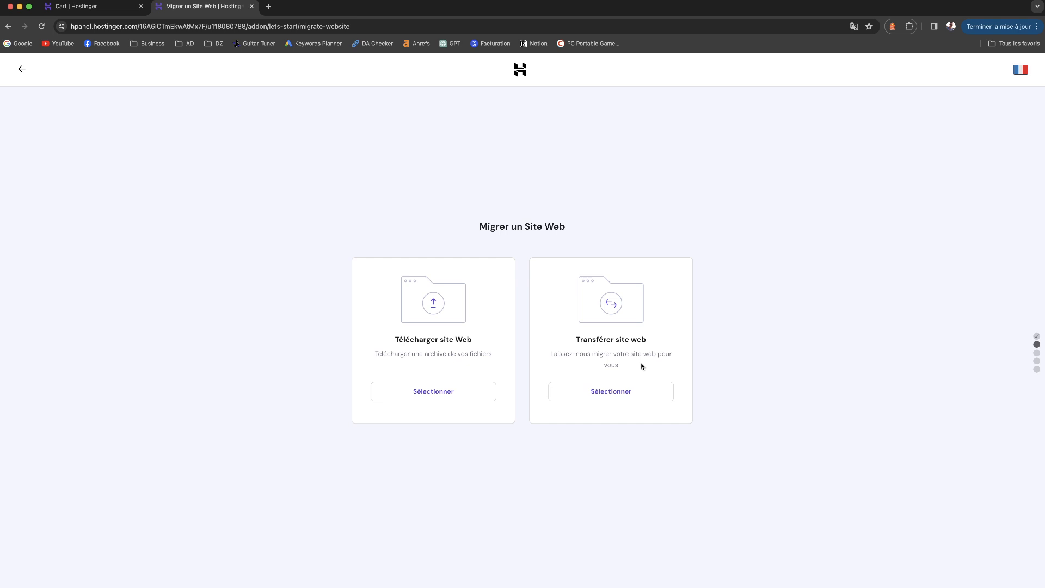
- Open the website transfer request and examine its forms for WordPress, cPanel & WHM and other control panels
click(622, 392)
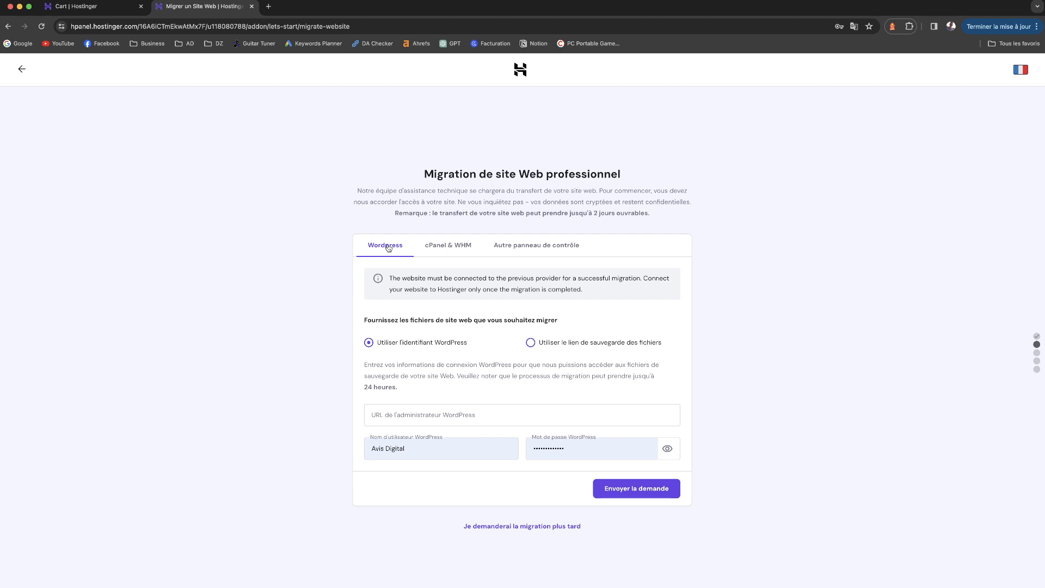
click(444, 249)
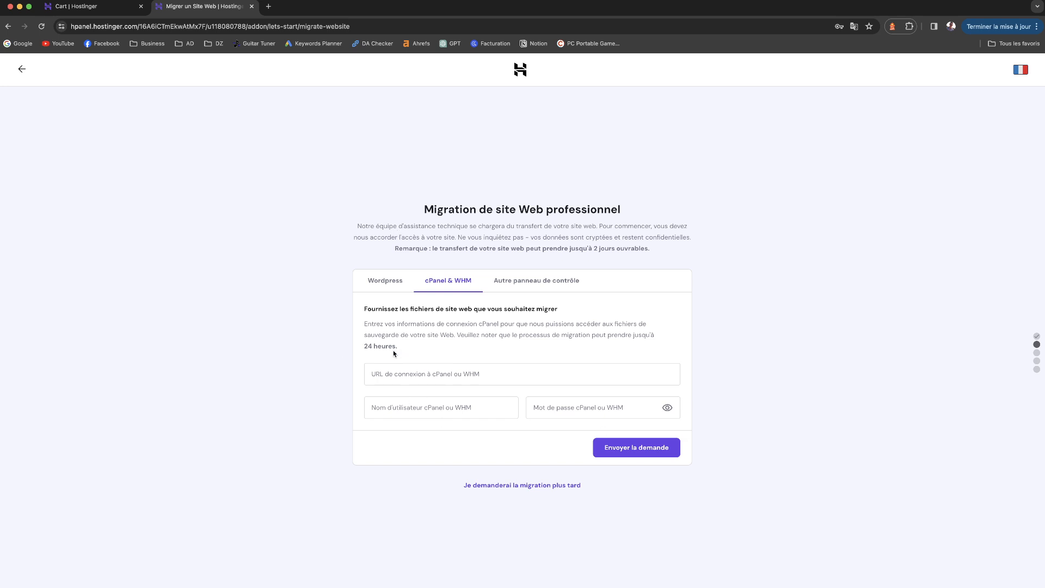
click(512, 282)
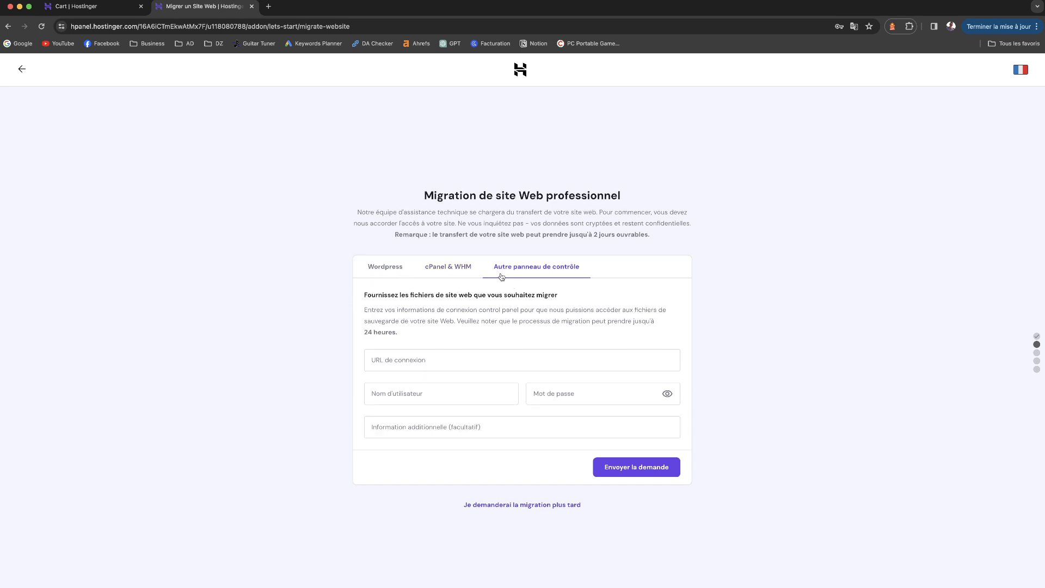
click(400, 361)
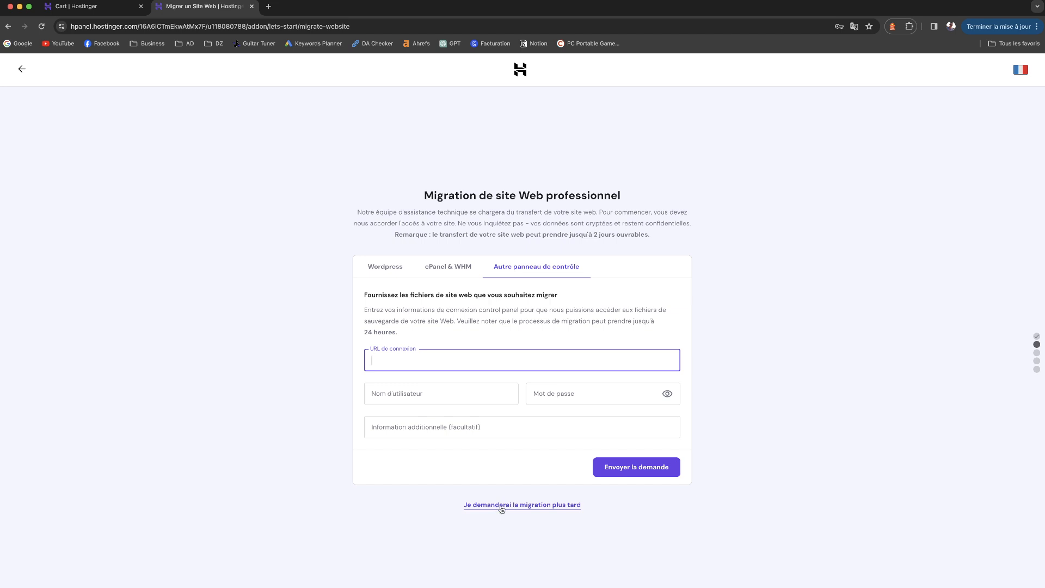
- Leave the migration request and choose to create a new site from scratch, skipping the platform selection
click(21, 71)
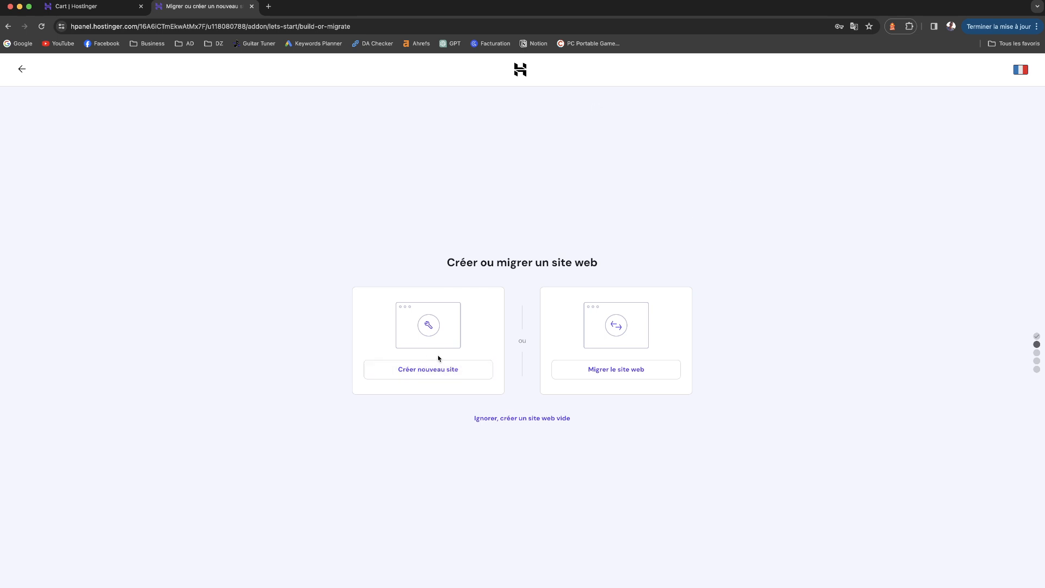
click(434, 370)
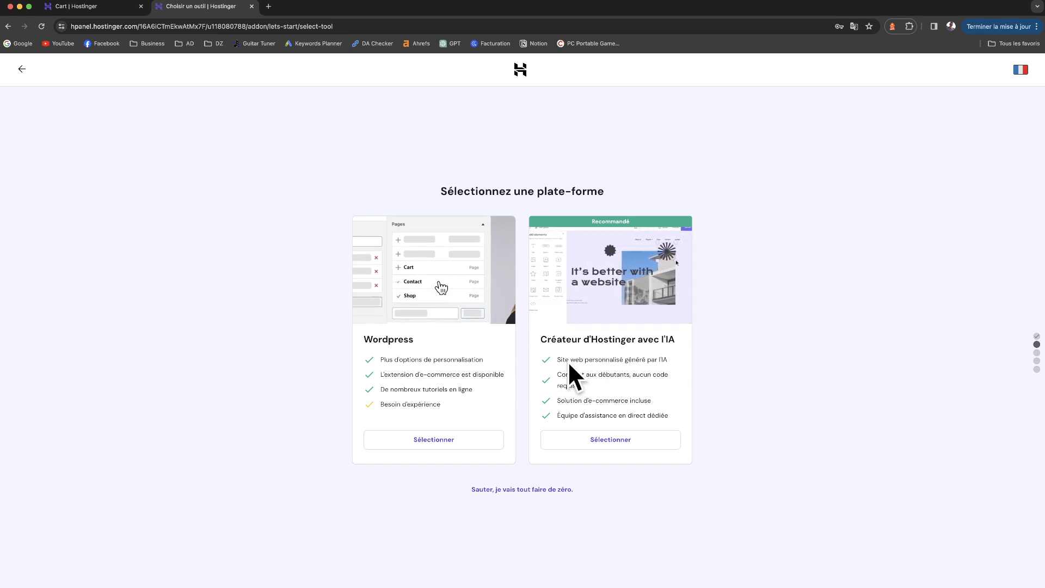
click(516, 489)
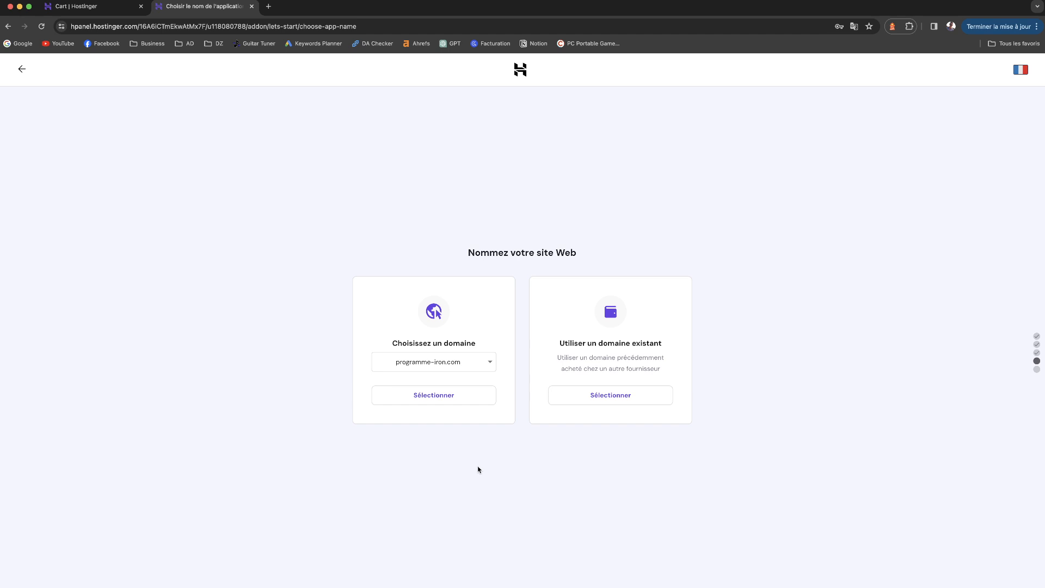
- Name the new website by choosing the already owned domain metier-pour-tous.fr
click(424, 362)
click(479, 364)
click(491, 363)
click(443, 400)
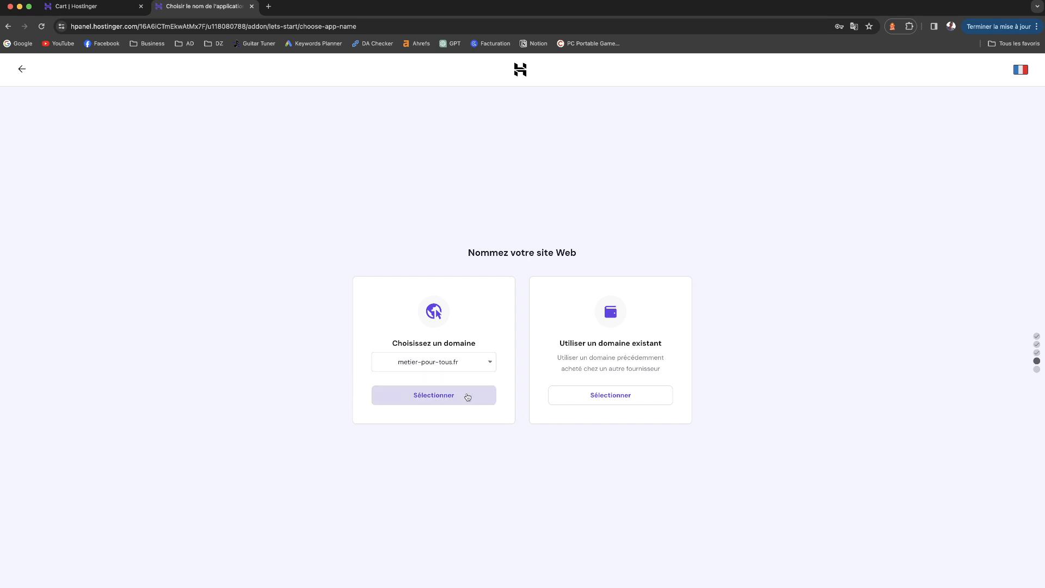
click(430, 395)
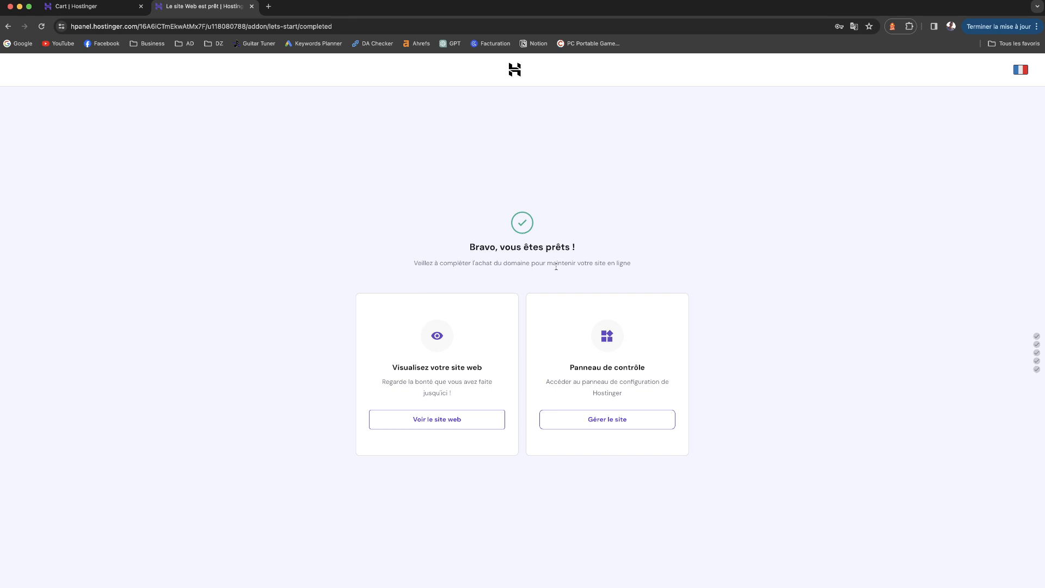
- Preview the new website's default page and open the file manager for metier-pour-tous.fr
click(434, 423)
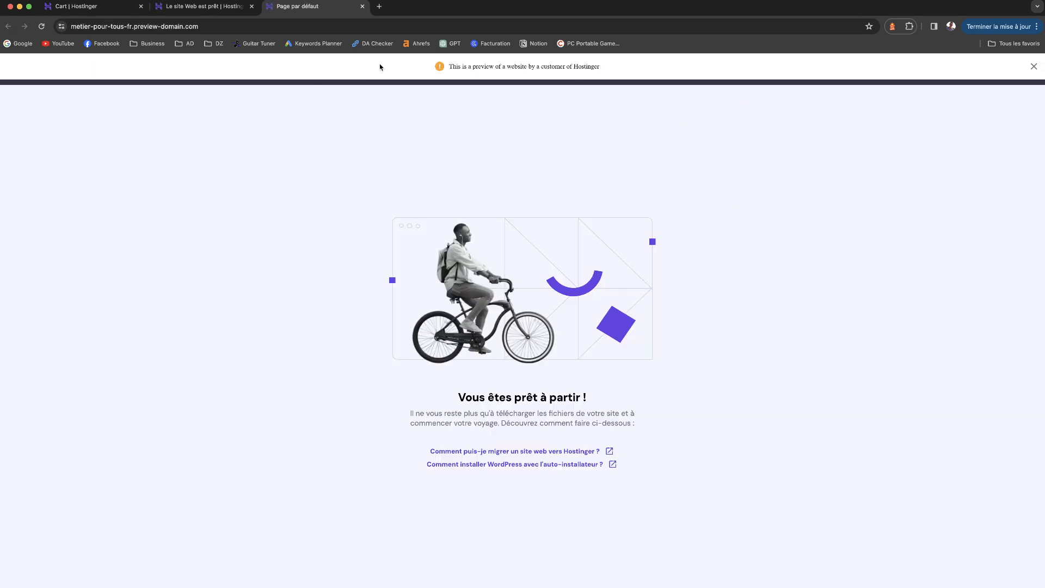
click(206, 7)
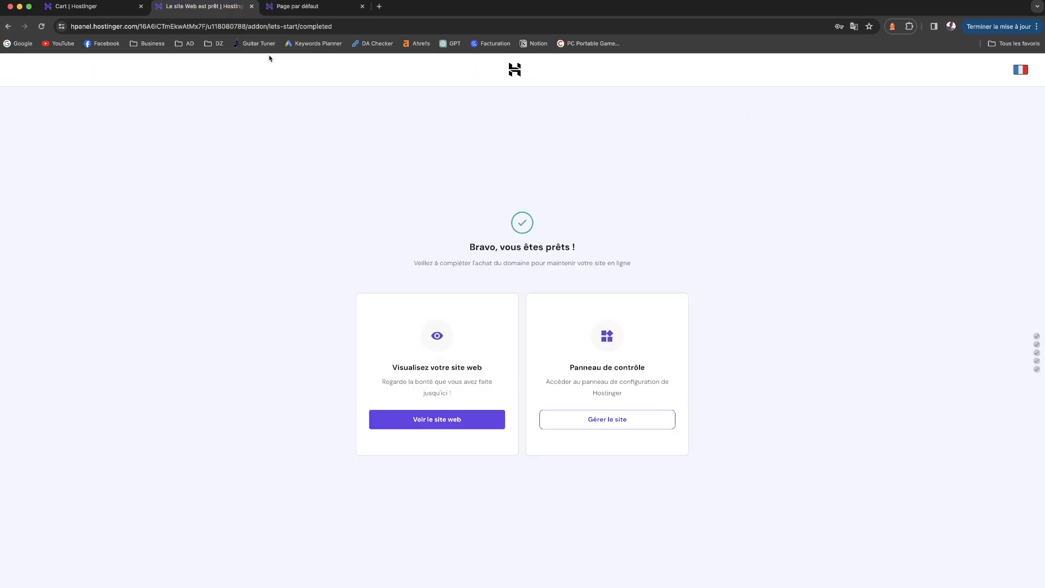
click(608, 427)
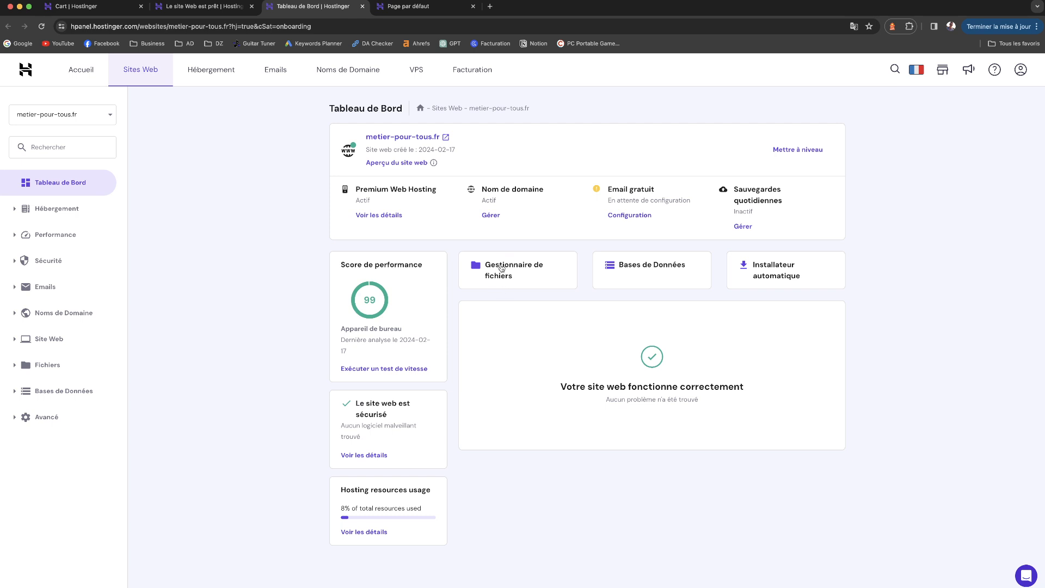
click(501, 267)
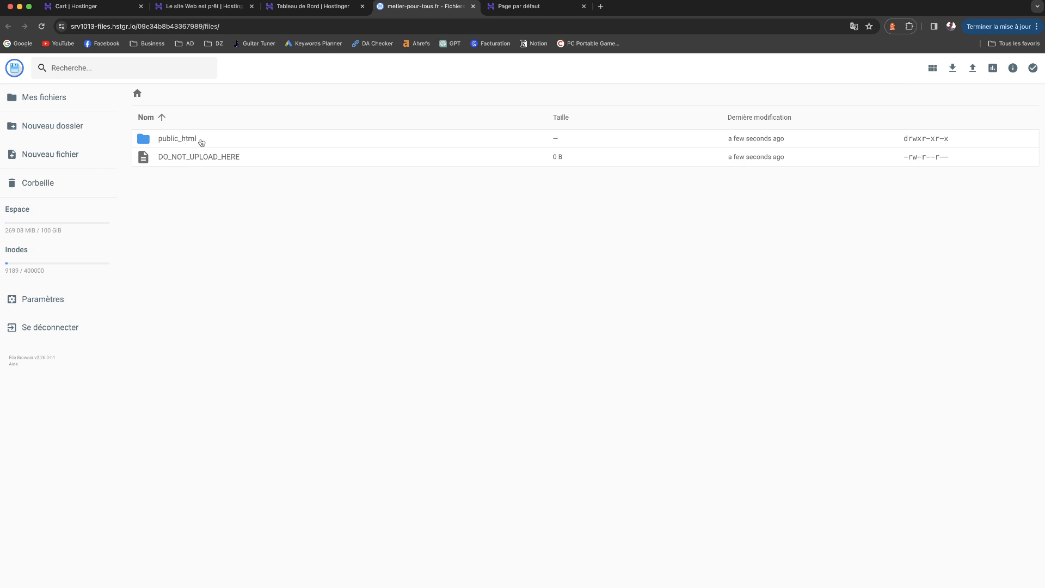
- Examine the default.php file in public_html alongside the site's preview page, and return to the root folder
double_click(201, 142)
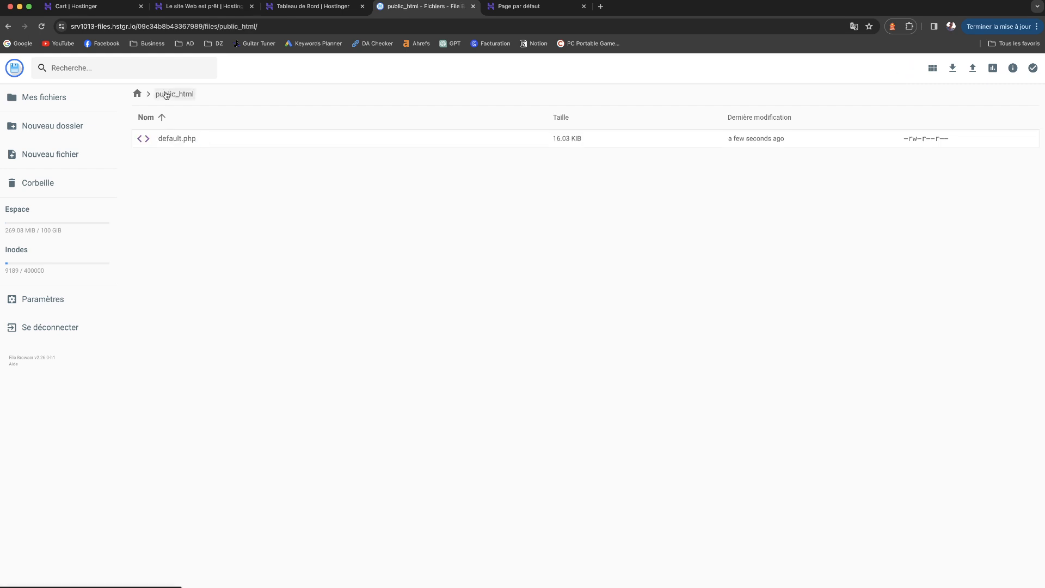
click(170, 136)
click(517, 6)
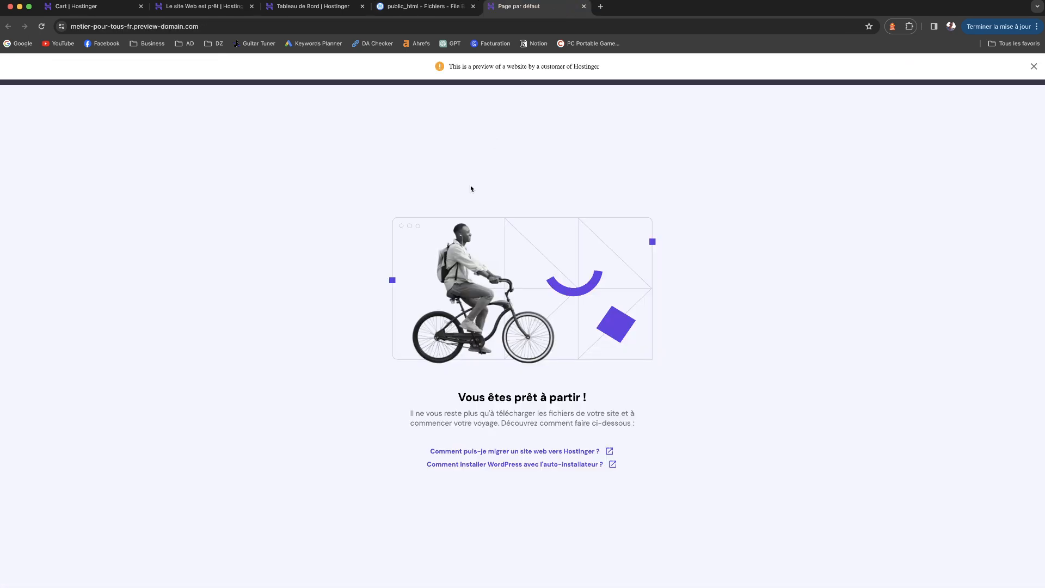
click(409, 6)
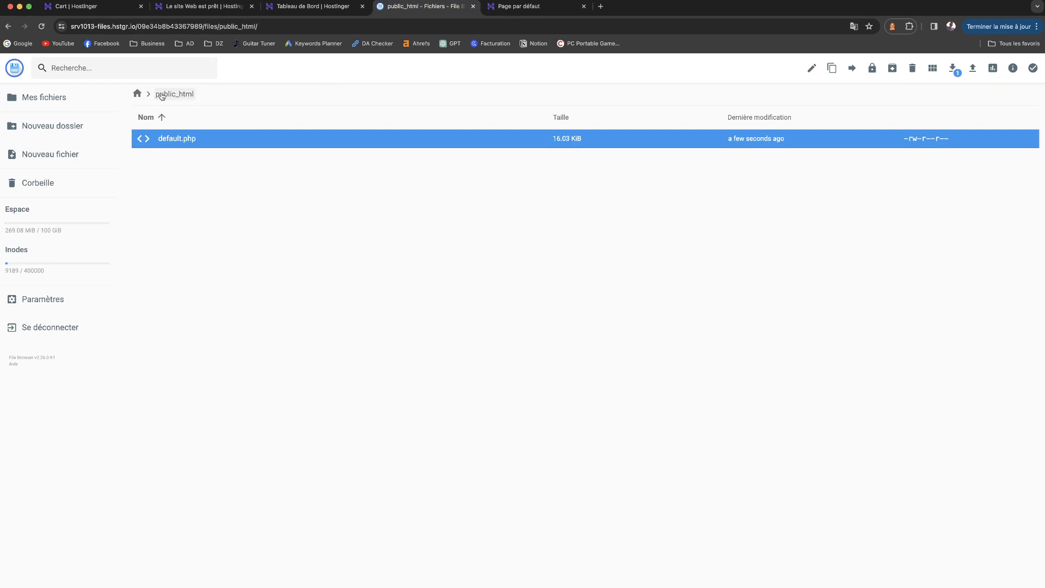
click(137, 95)
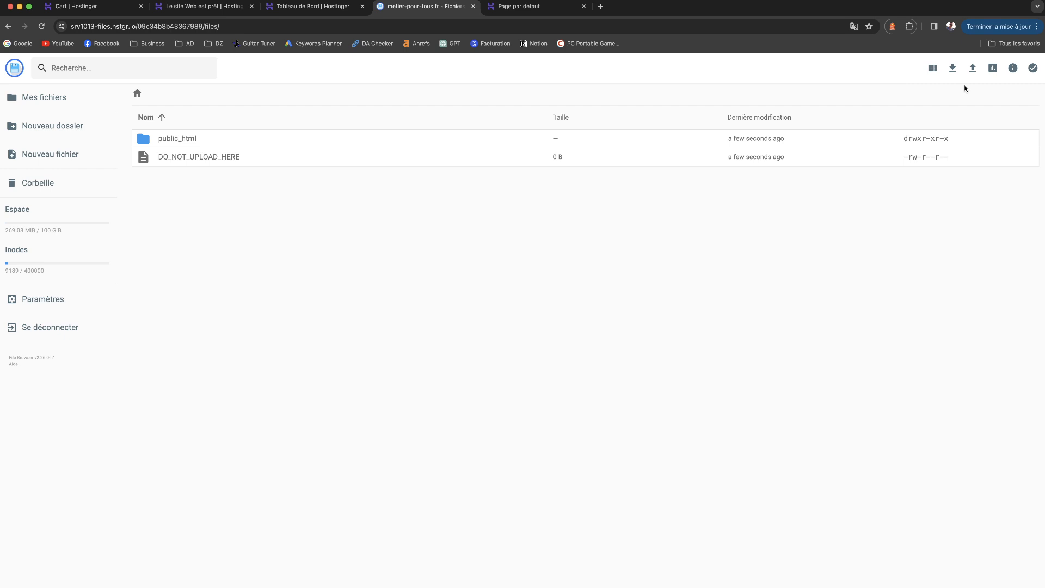
- Upload the monsite.zip archive from the Bureau folder to the hosting's root folder
click(971, 70)
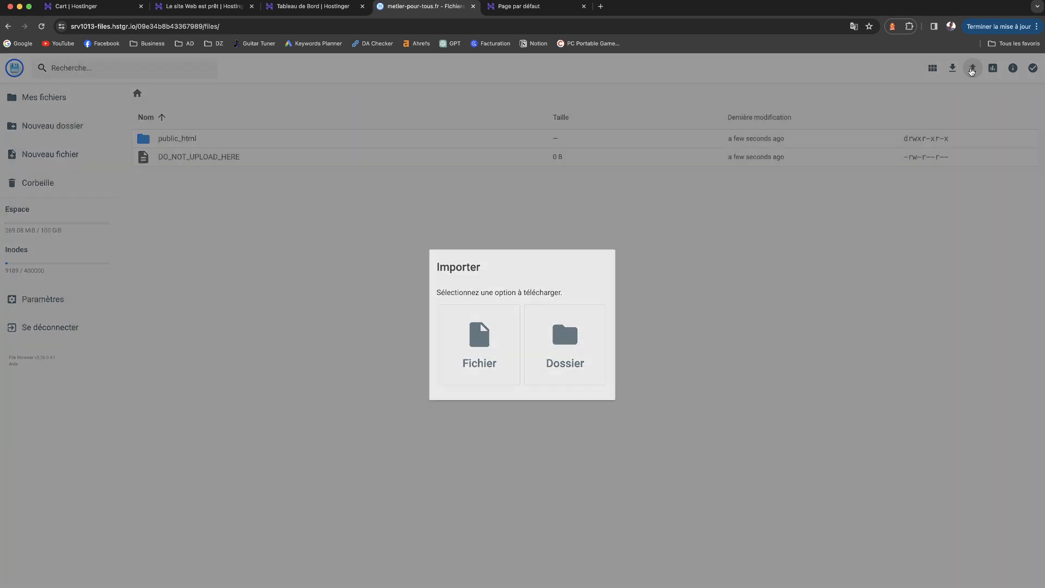
click(479, 334)
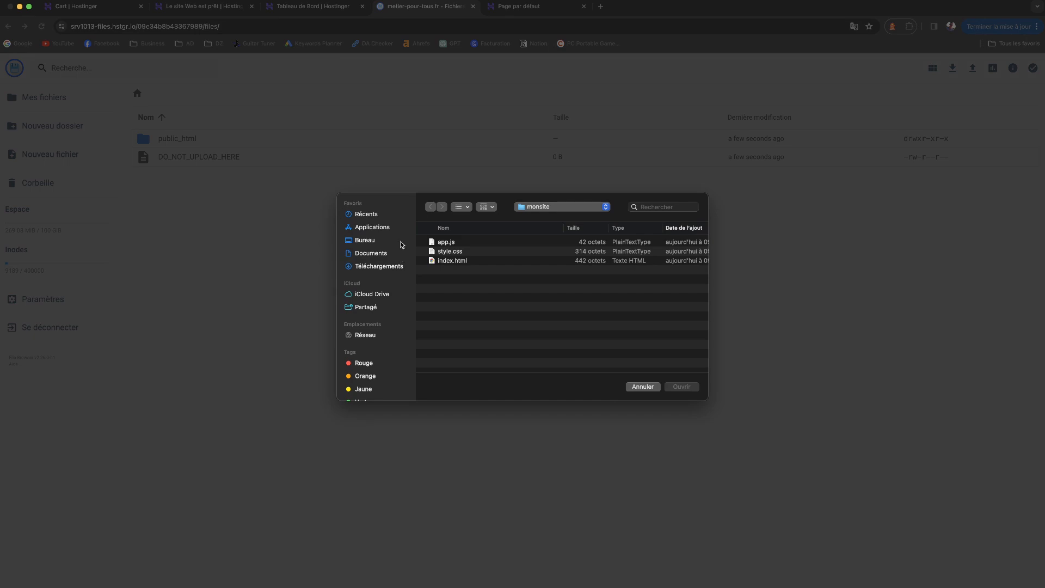
click(530, 210)
click(532, 215)
scroll(447, 249, up, 1)
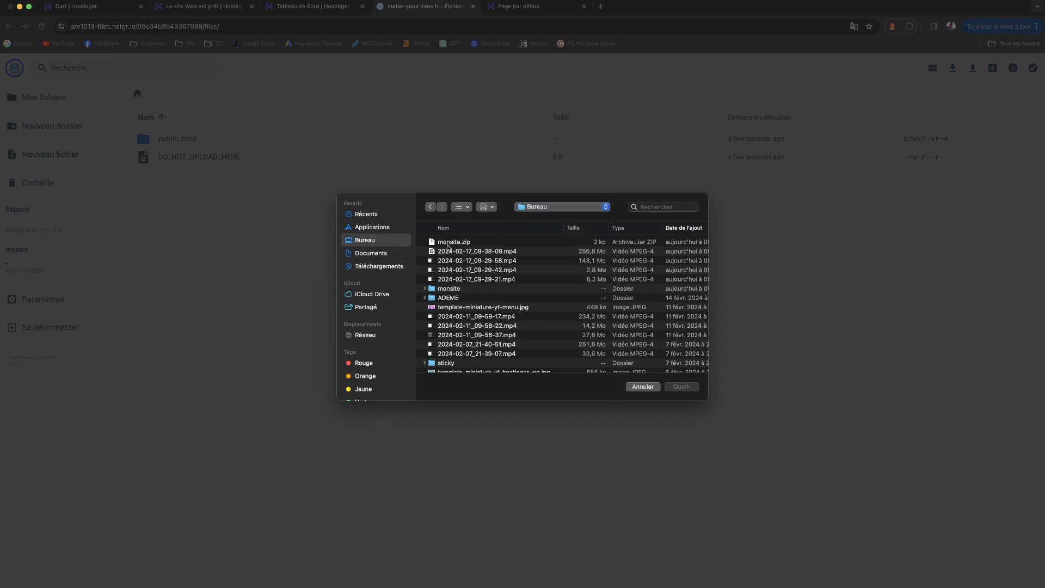
double_click(446, 248)
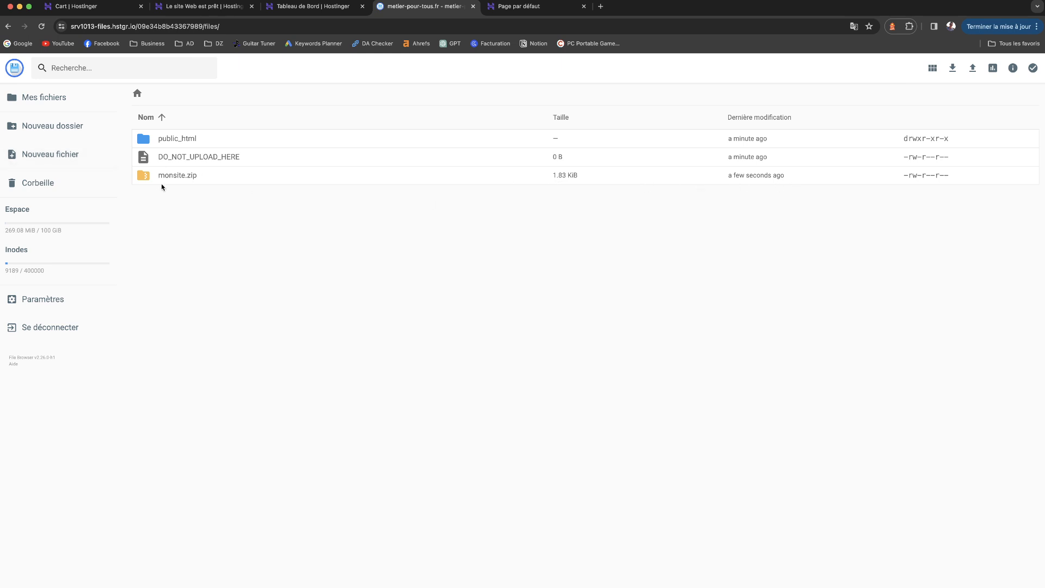
- Delete the default public_html folder from the hosting's root folder
right_click(201, 141)
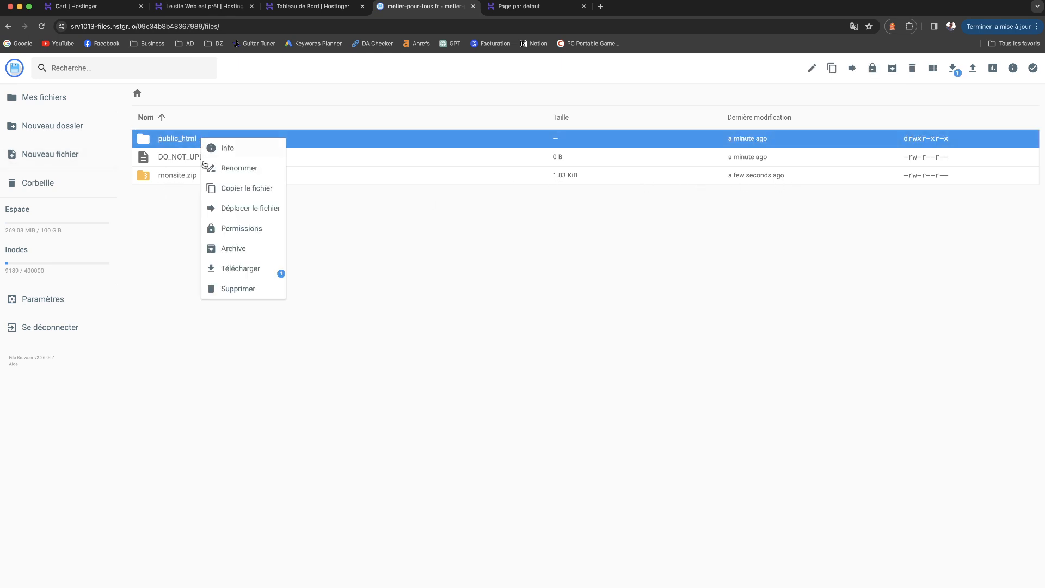
click(239, 285)
click(550, 347)
- Try extracting monsite.zip into the folder /public_html and check the extracted contents
right_click(203, 157)
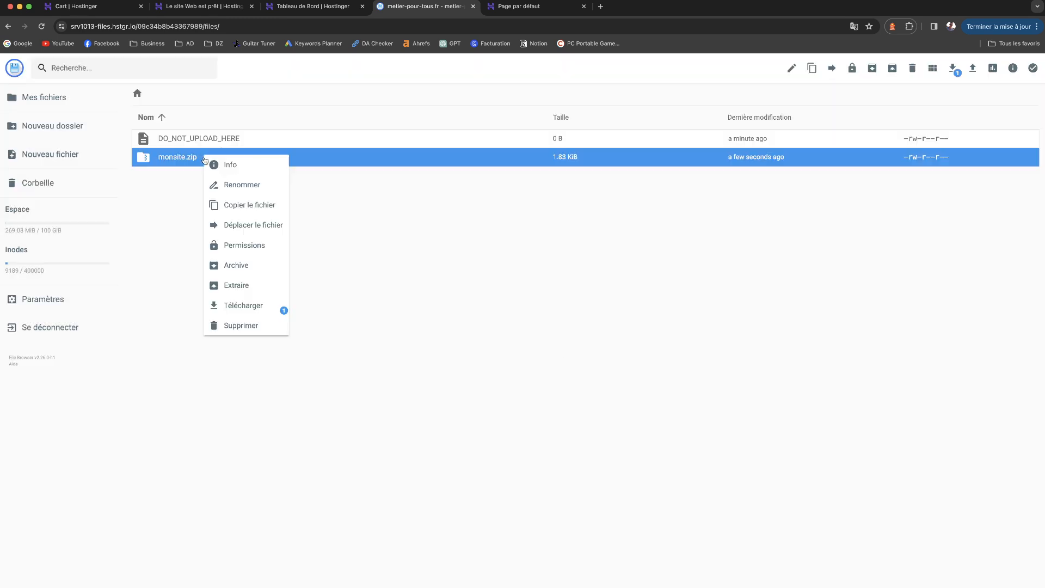
click(243, 291)
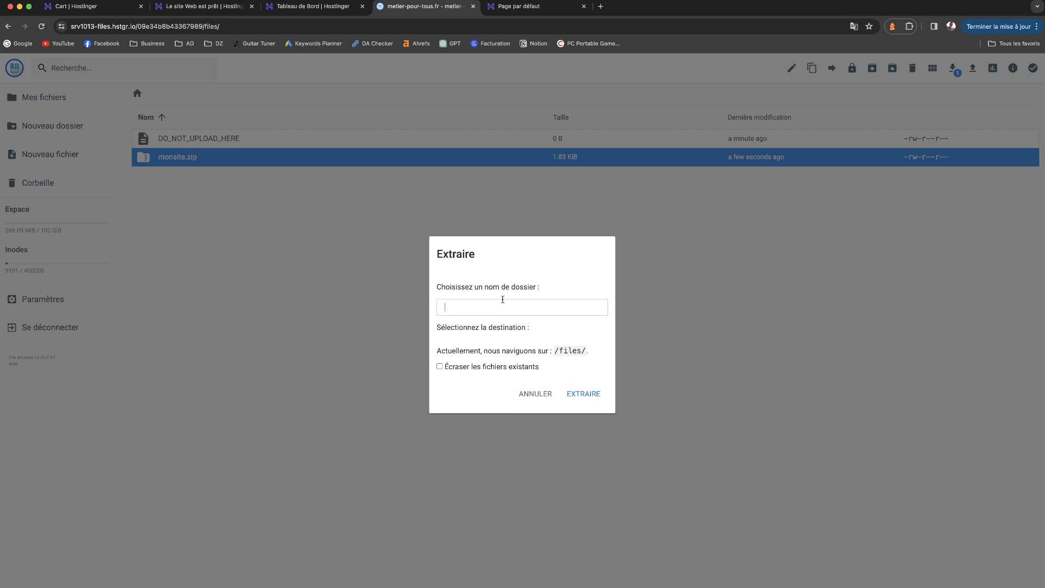
text(/public_html)
click(585, 395)
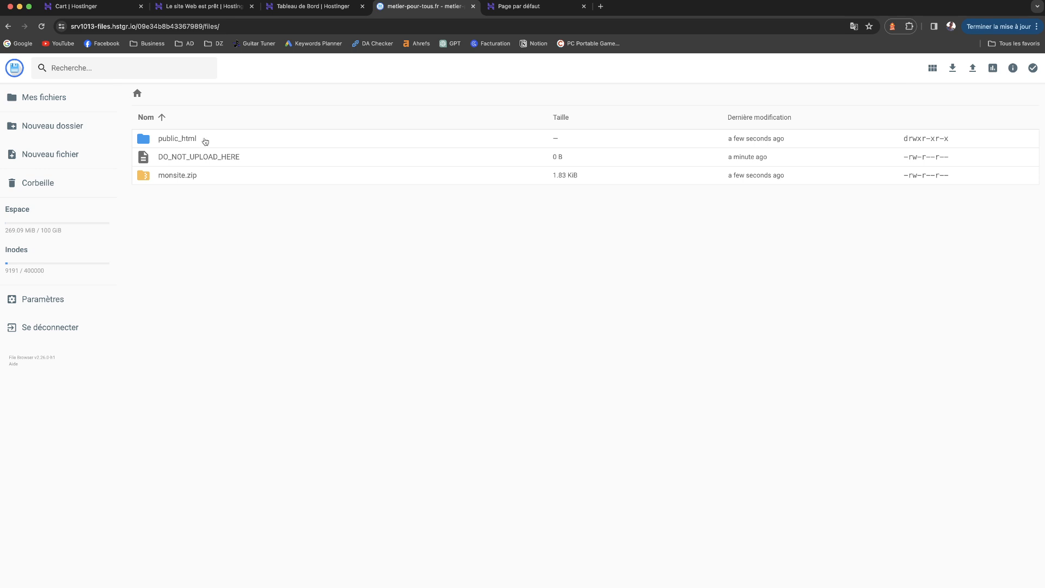
double_click(185, 143)
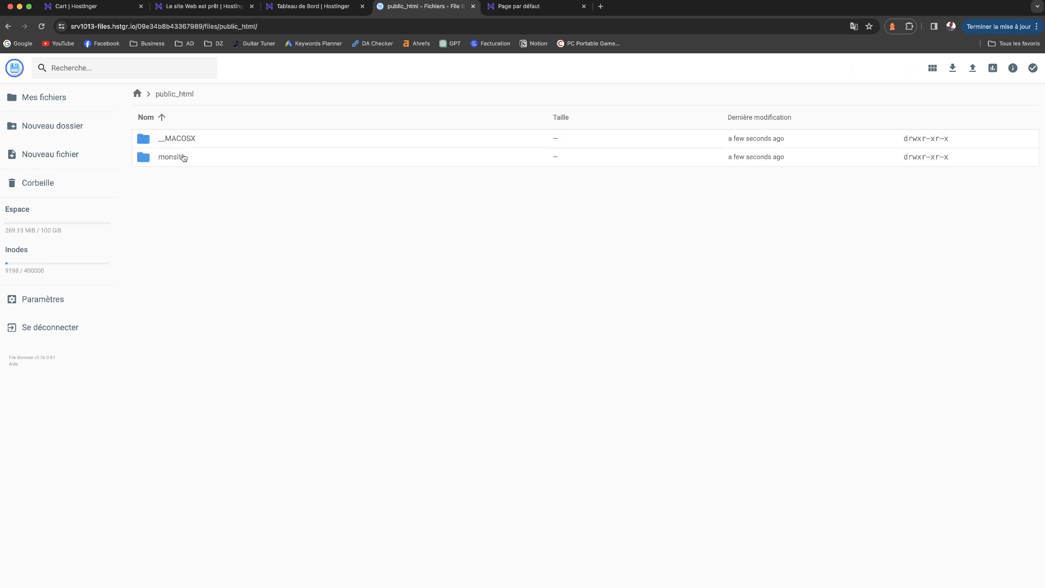
click(137, 93)
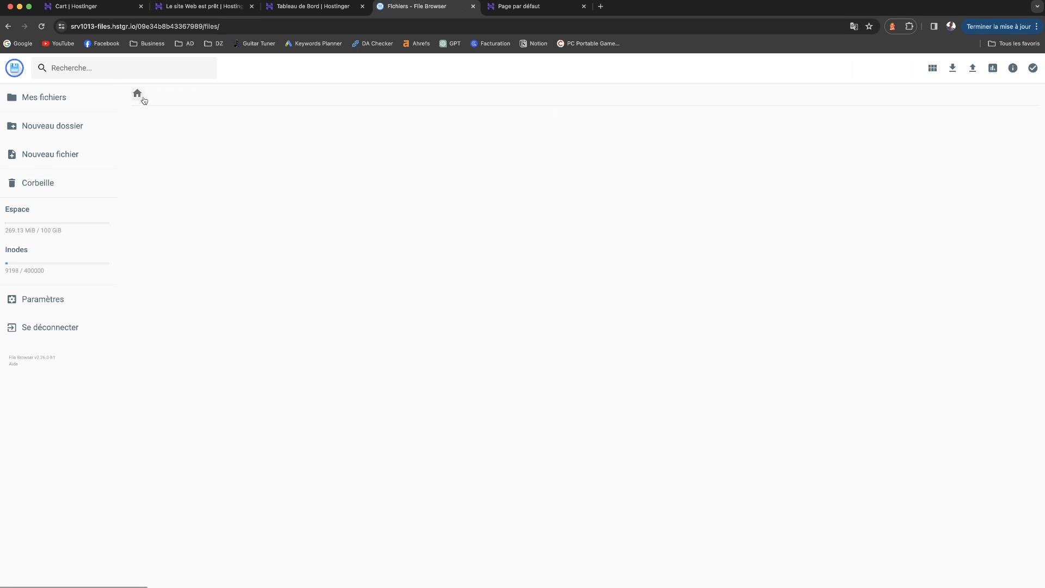
- Delete the public_html folder created by the archive extraction
right_click(203, 139)
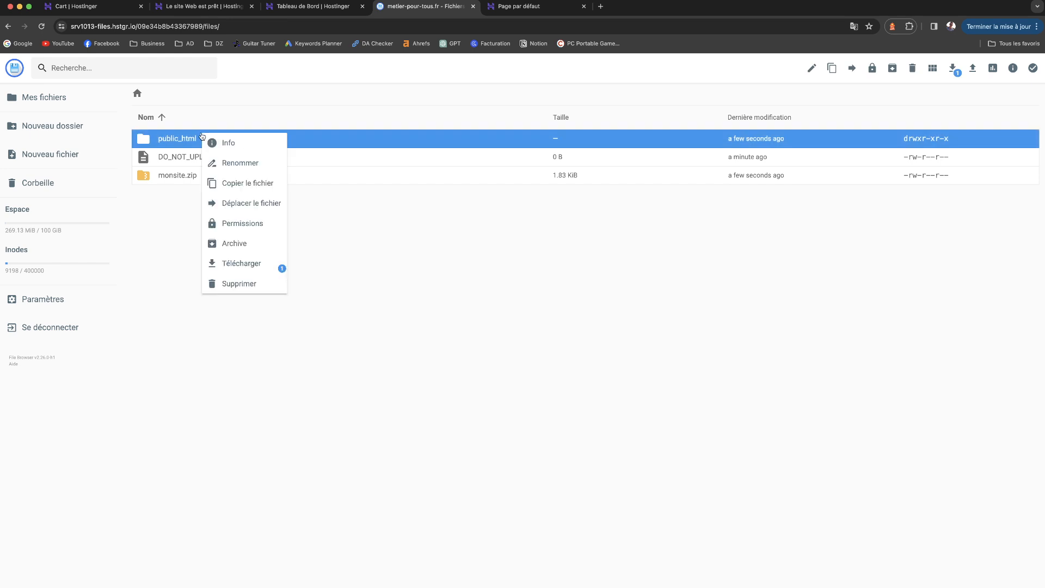
click(239, 284)
click(582, 351)
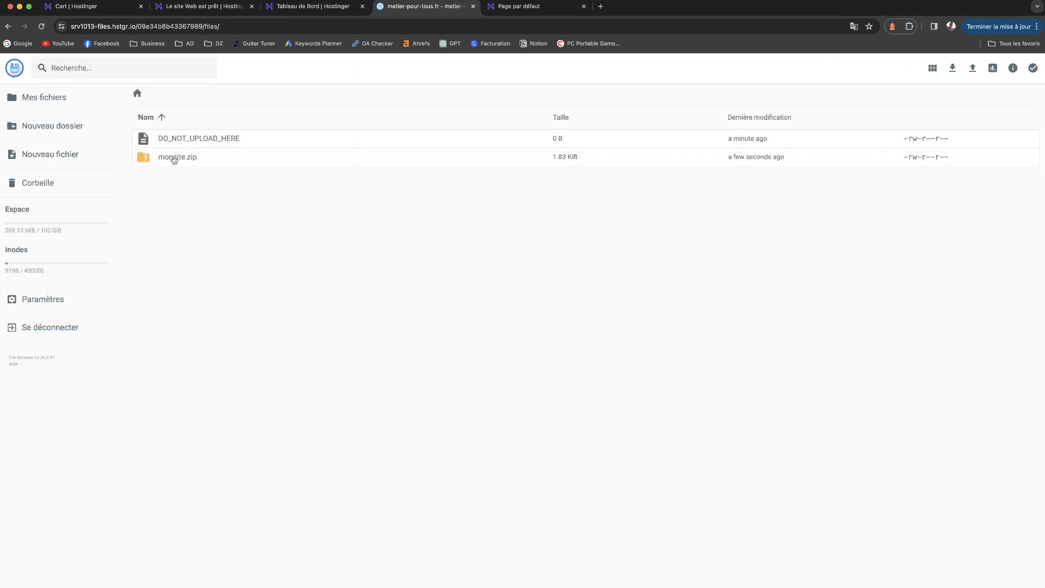
- Extract monsite.zip directly into the root folder, using / as the folder name
right_click(173, 158)
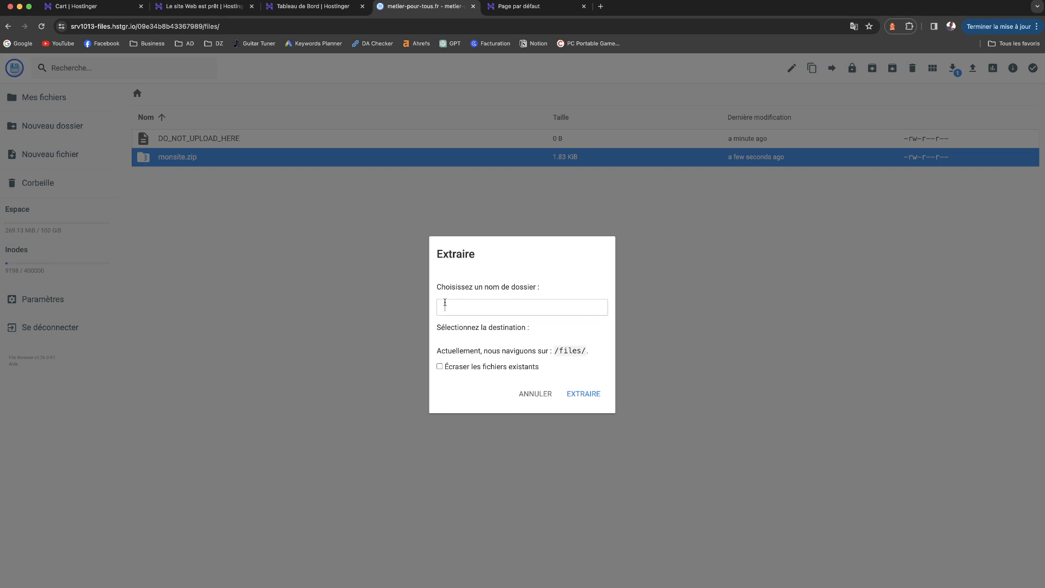
text(/)
click(574, 393)
- Rename the extracted monsite folder to public_html
click(169, 159)
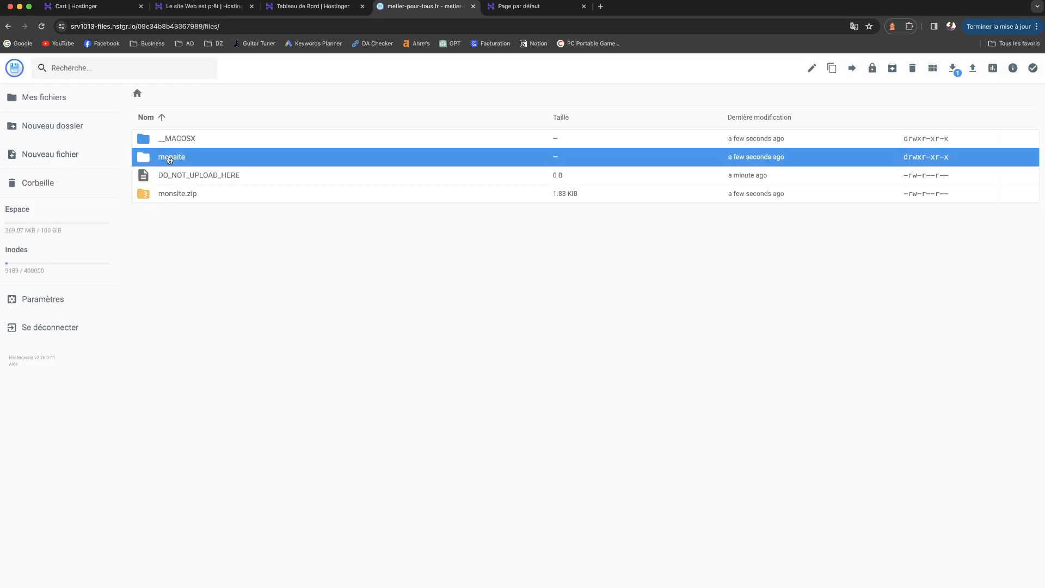
right_click(169, 157)
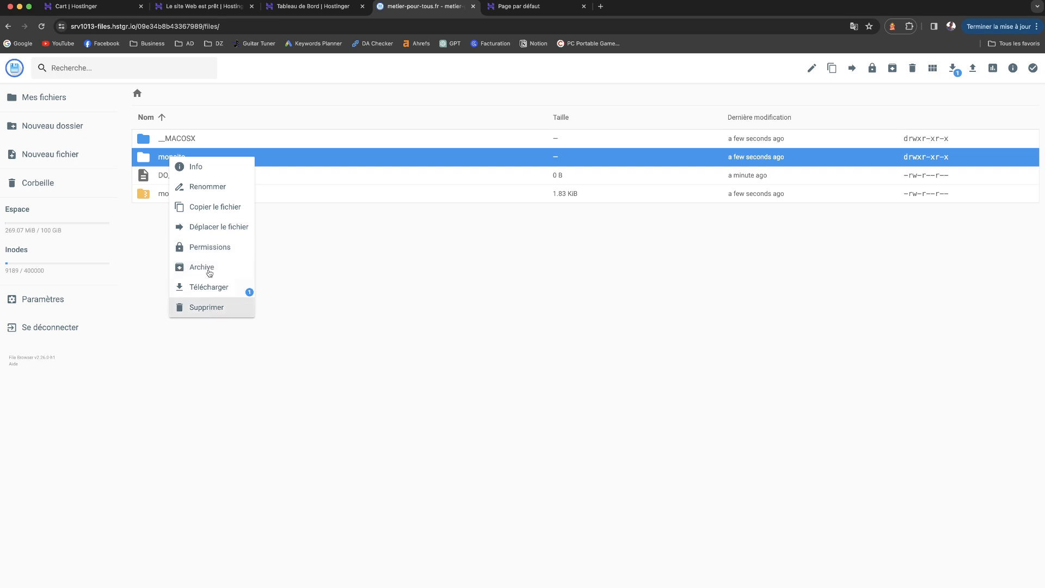
click(214, 191)
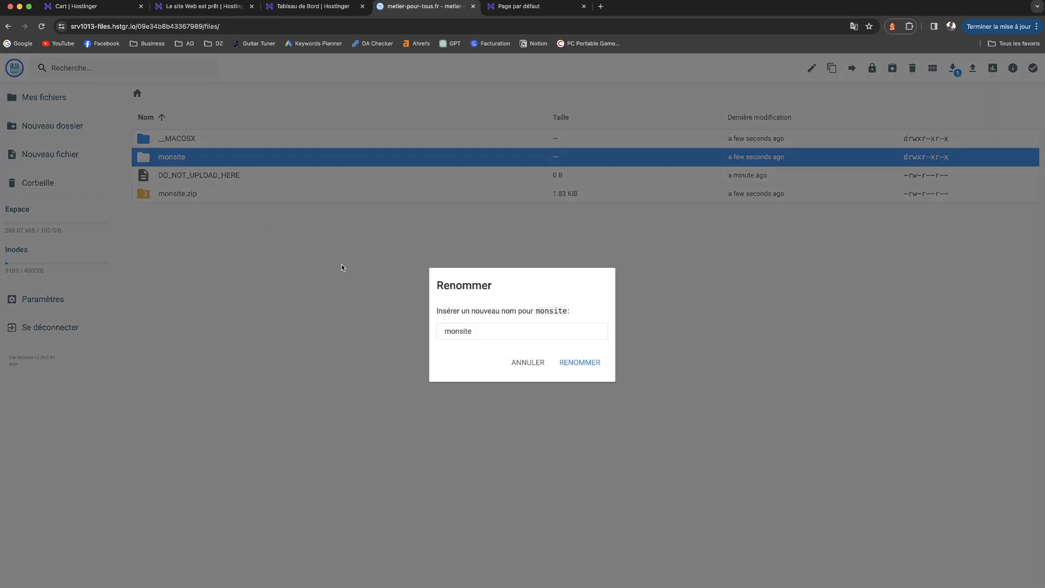
drag(483, 332, 125, 271)
text(public_html)
key(Return)
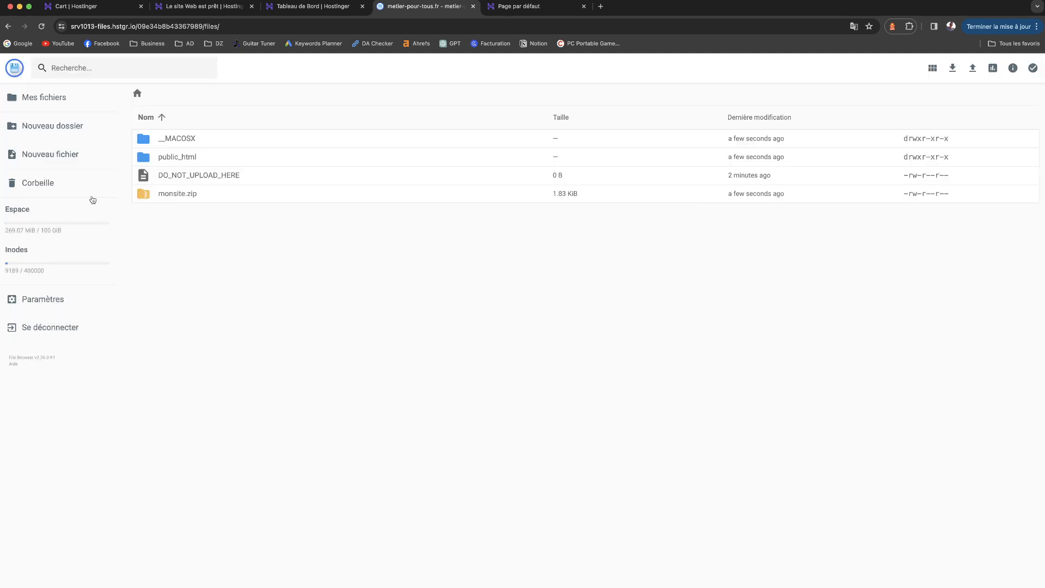
- Delete the uploaded monsite.zip archive from the root folder
right_click(209, 200)
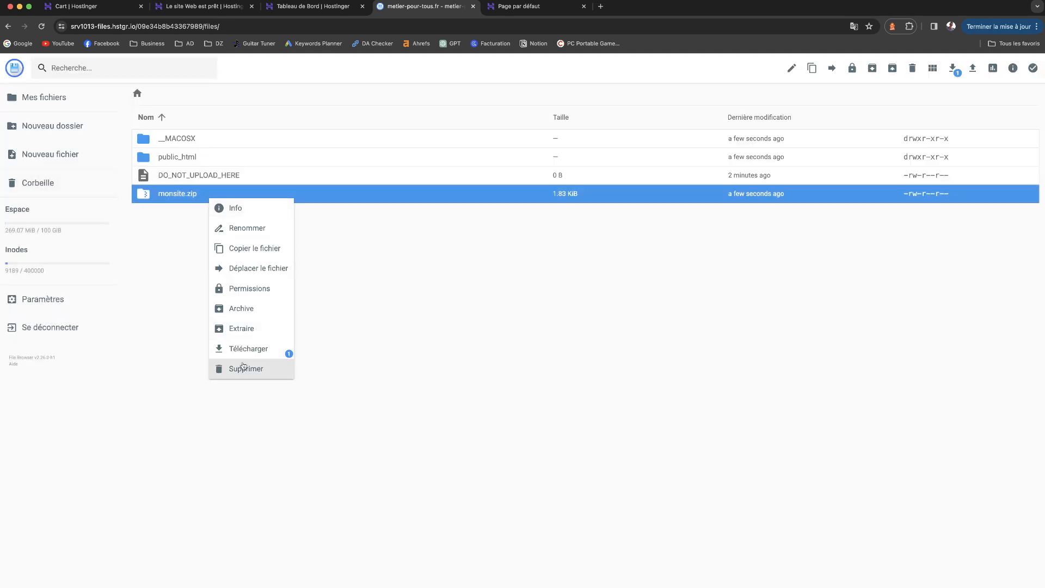
click(243, 367)
click(589, 354)
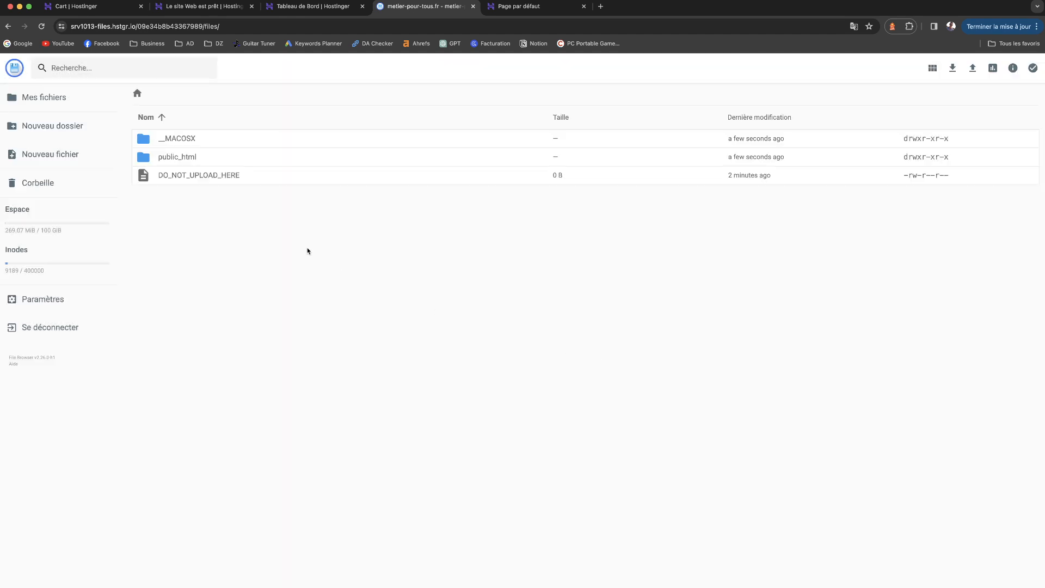
- Check the files inside the public_html folder and return to the root folder
double_click(256, 163)
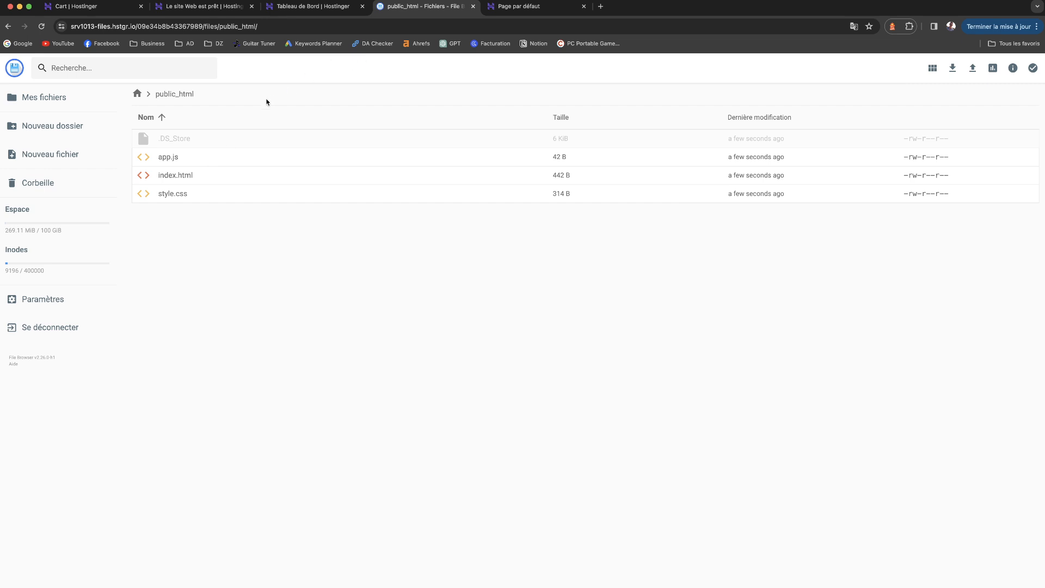
click(138, 94)
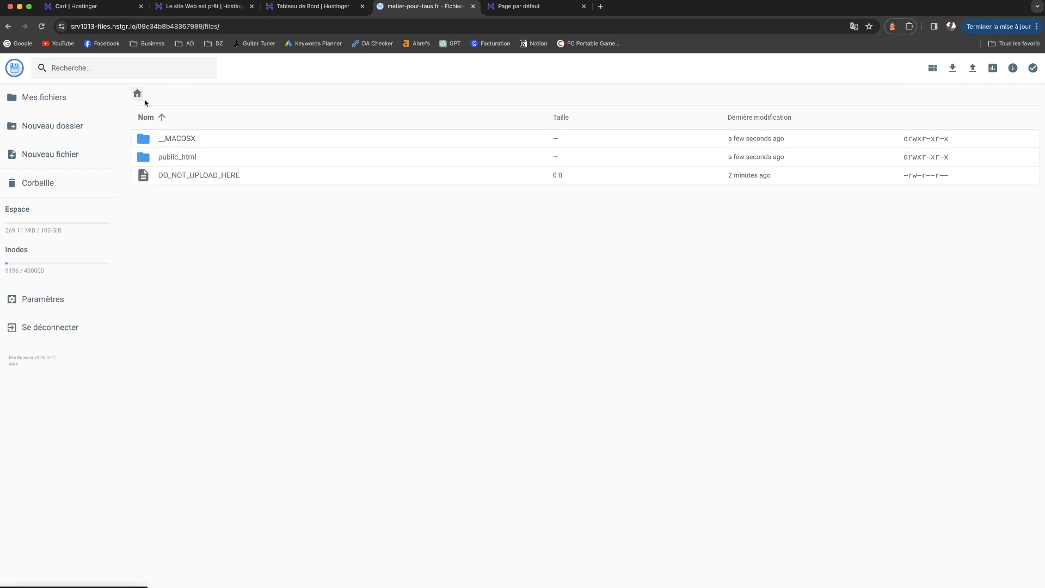
- Reload the preview-domain version of the website and test its "Actions !" button, dismissing the alert
click(501, 8)
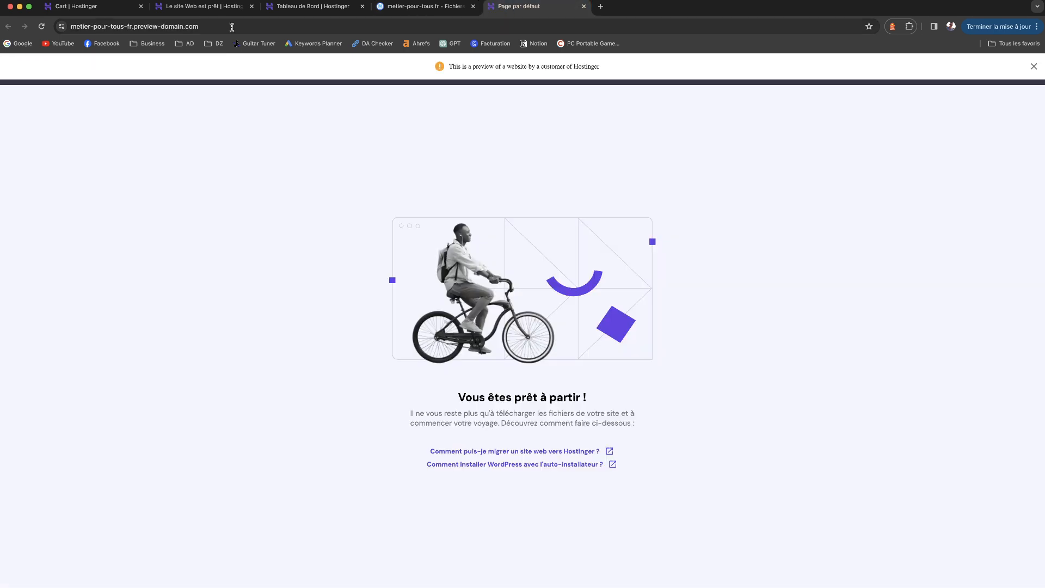
click(41, 26)
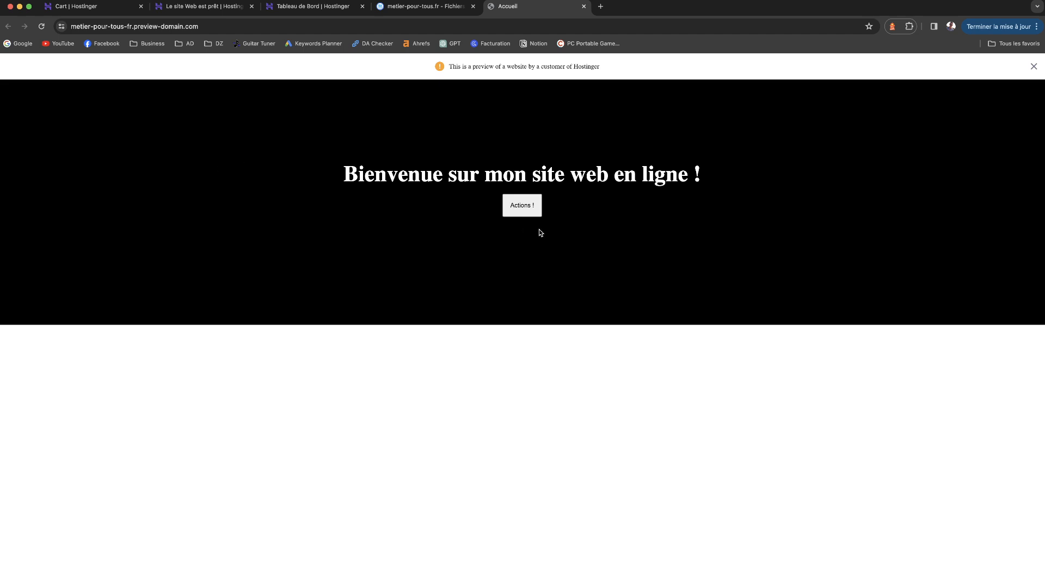
click(529, 205)
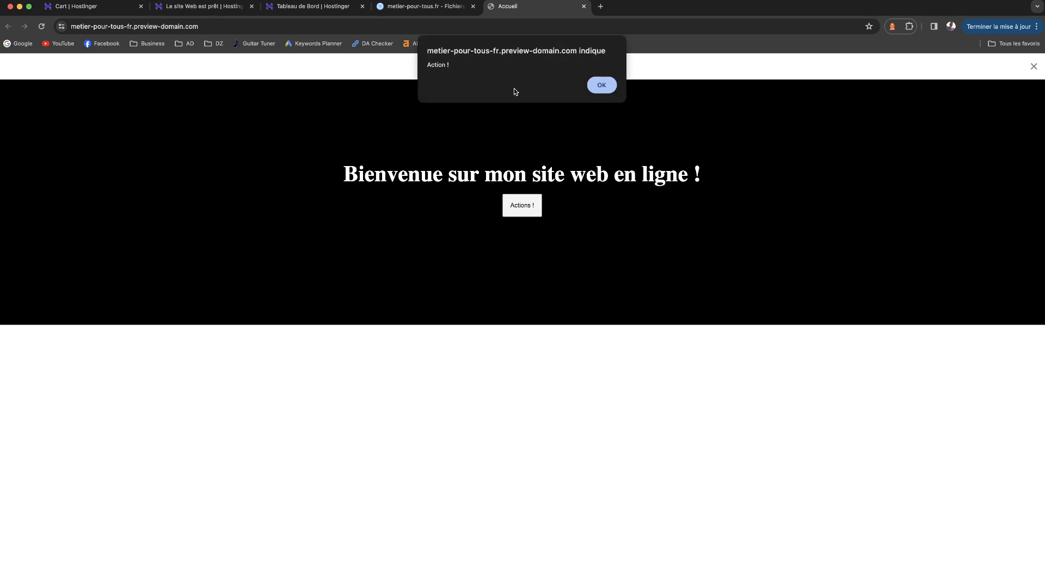
click(603, 86)
- Return to the Hostinger dashboard for metier-pour-tous.fr and dismiss the website setup experience survey
click(422, 7)
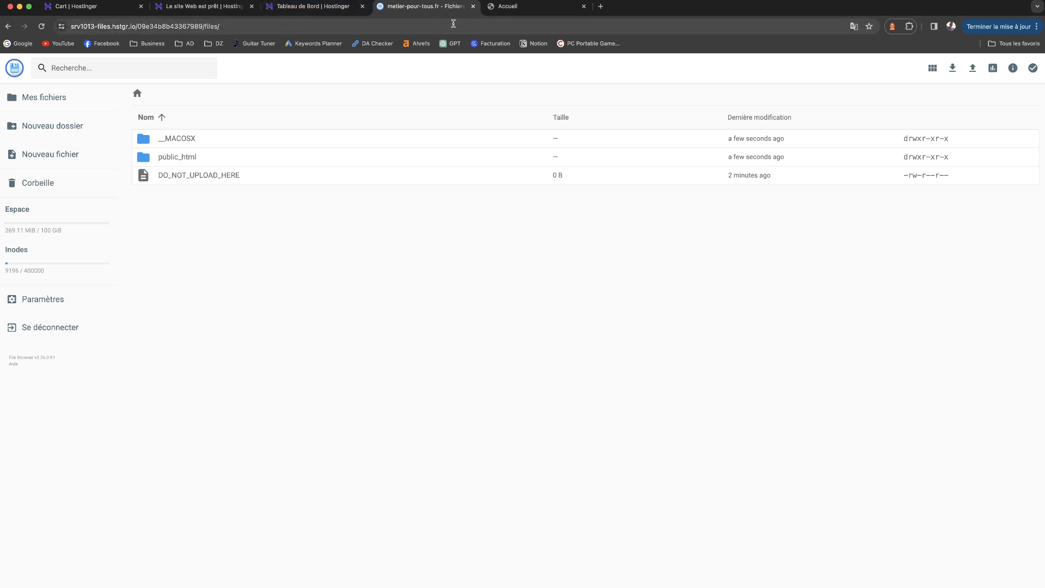
click(509, 7)
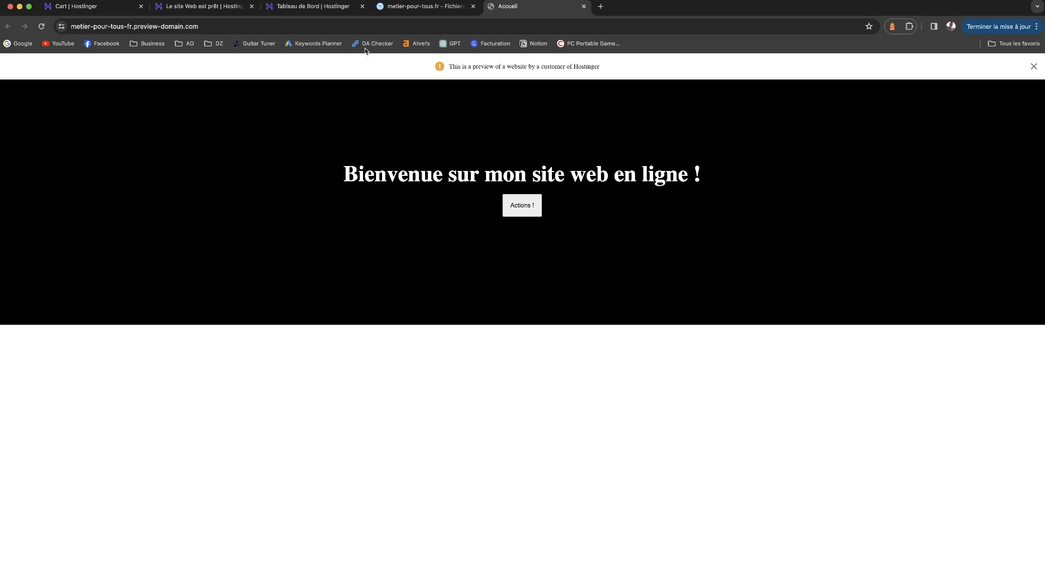
click(299, 12)
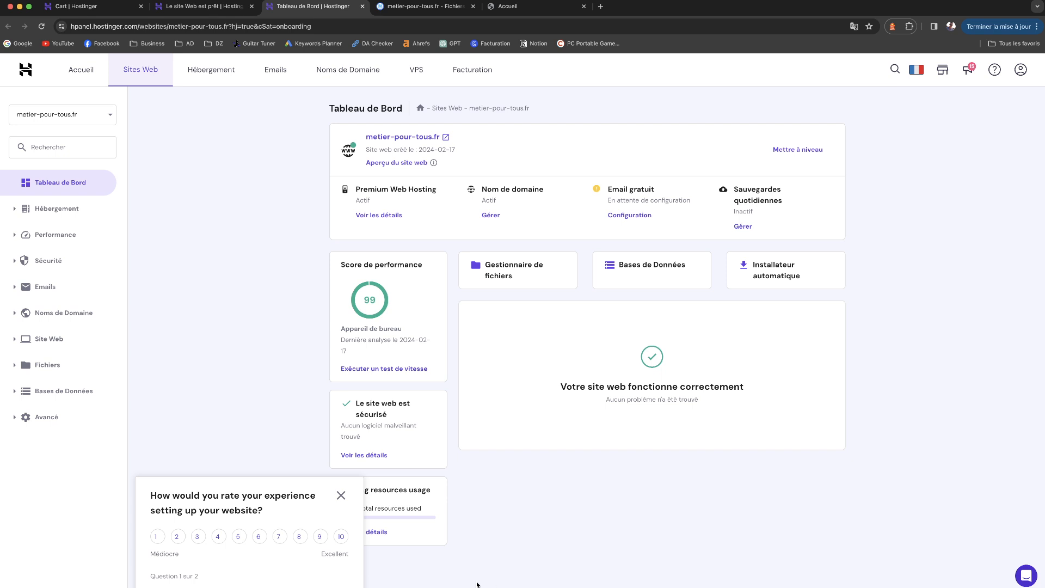
click(341, 496)
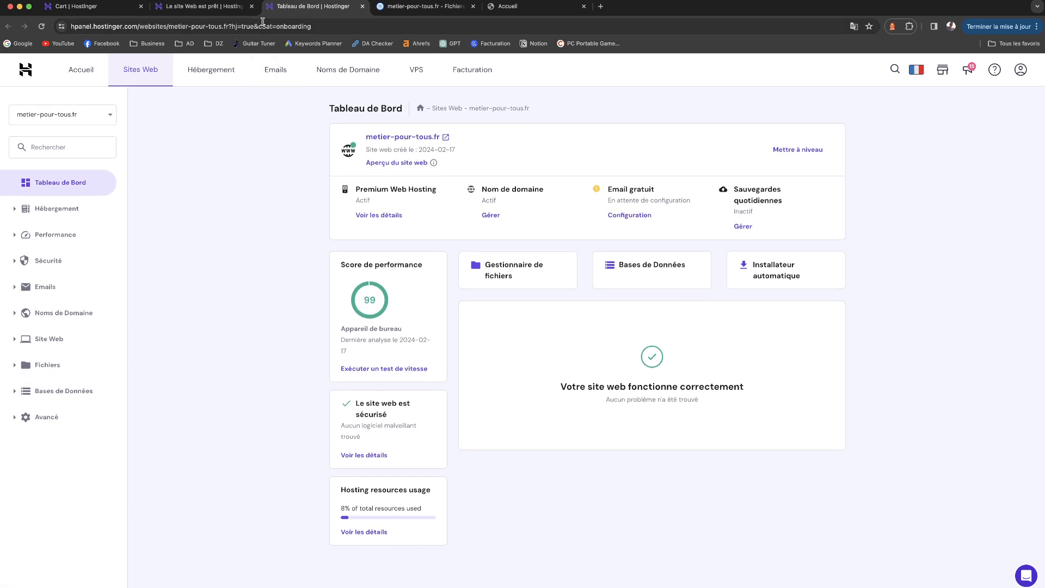
click(495, 7)
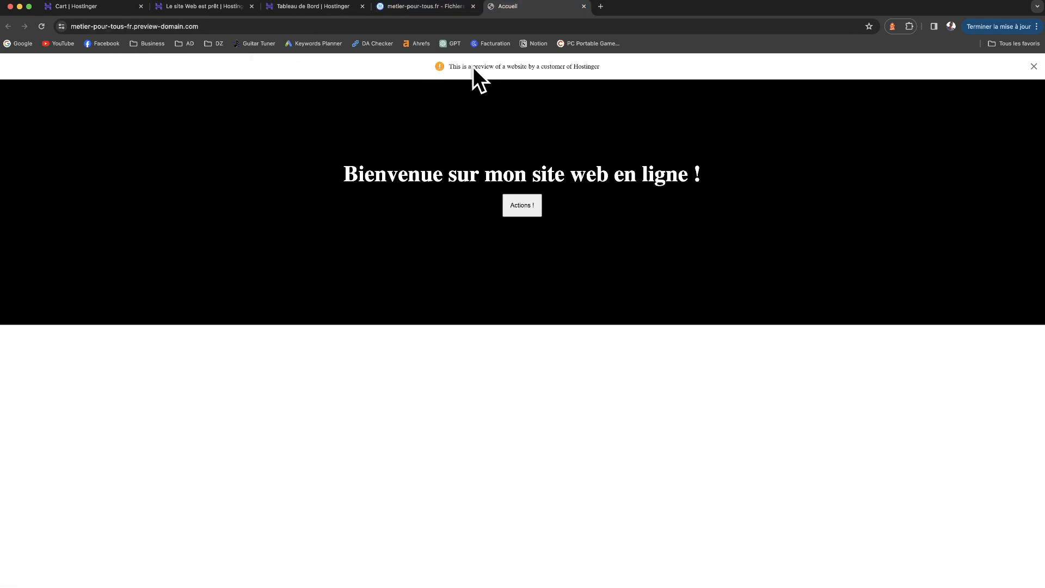
drag(136, 28, 364, 47)
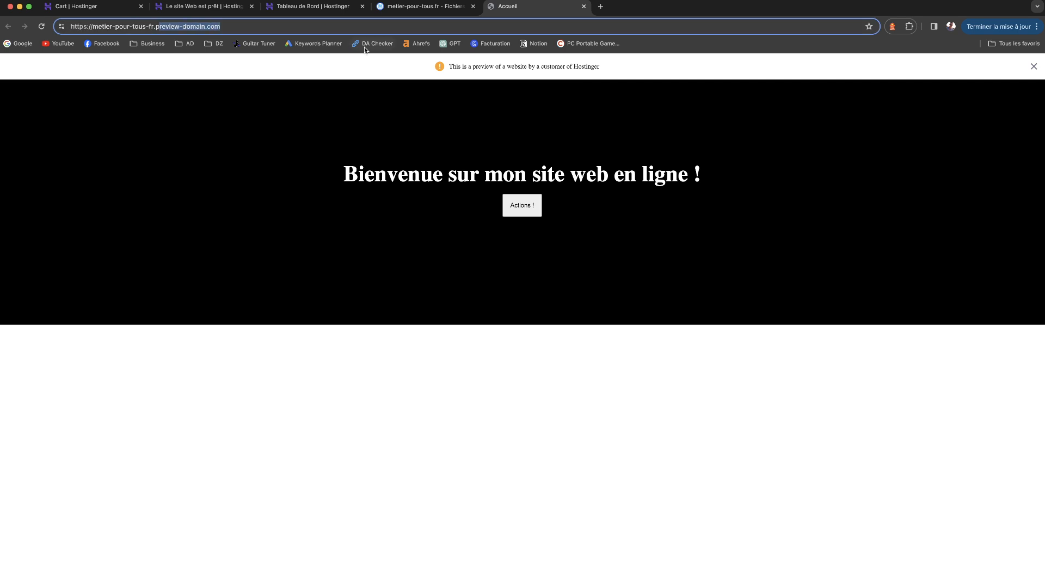
key(BackSpace)
key(Return)
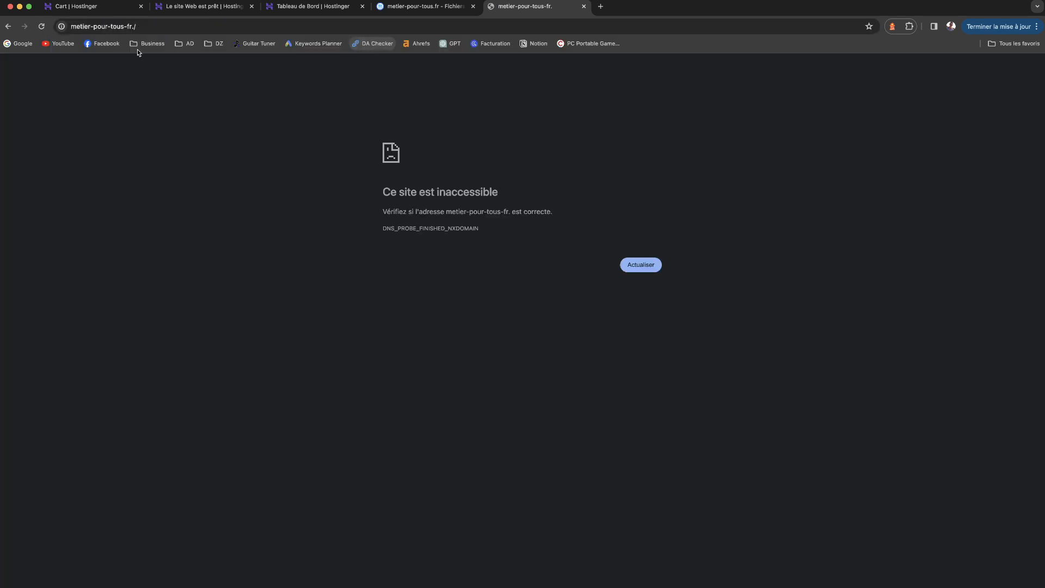
click(147, 27)
text(https://metier-pour-tous-f)
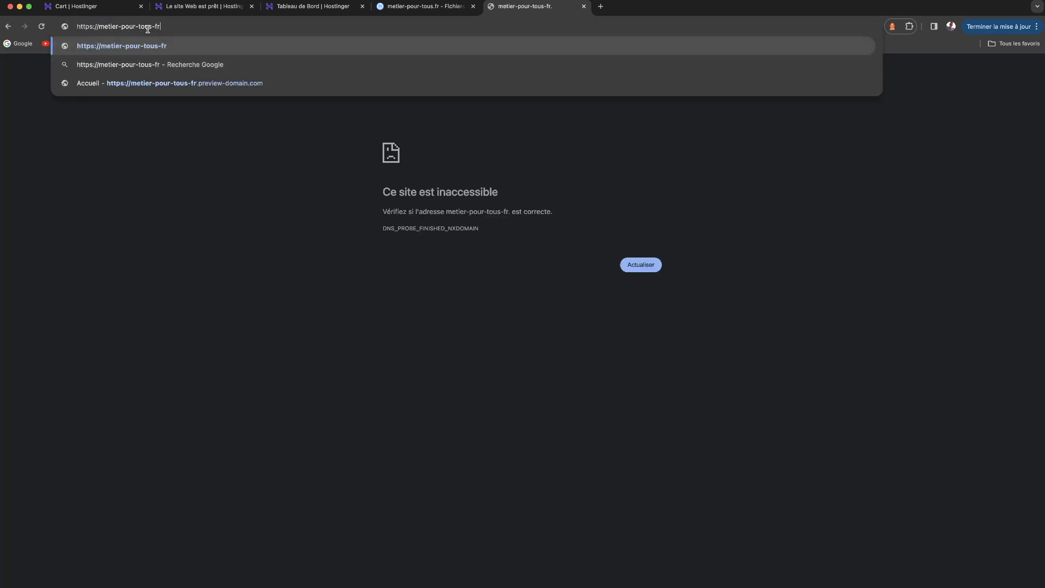
text(r)
key(Return)
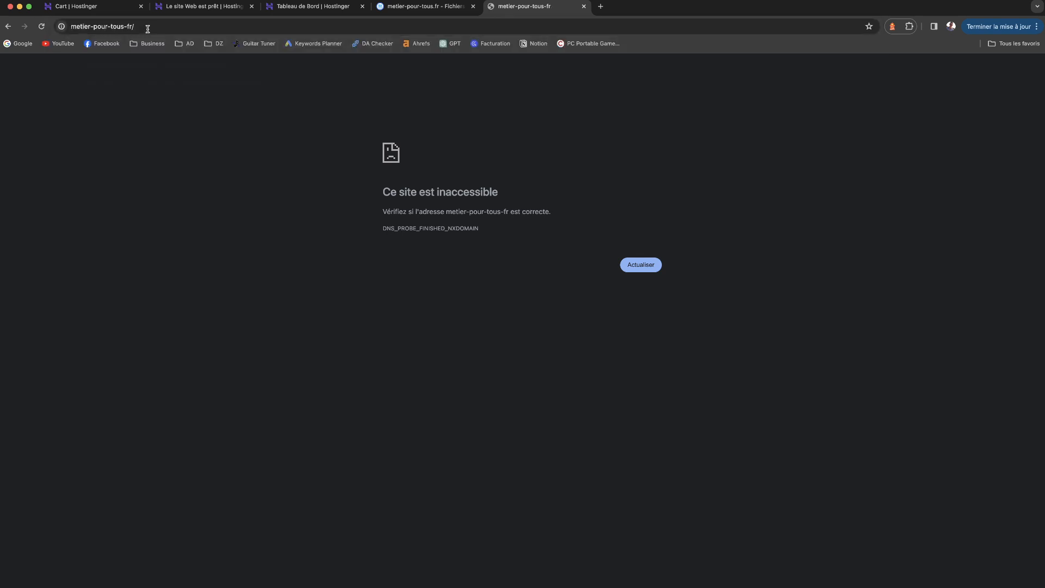
- Correct the address to metier-pour-tous.fr, with a dot before fr, and load the live site
click(147, 27)
click(145, 26)
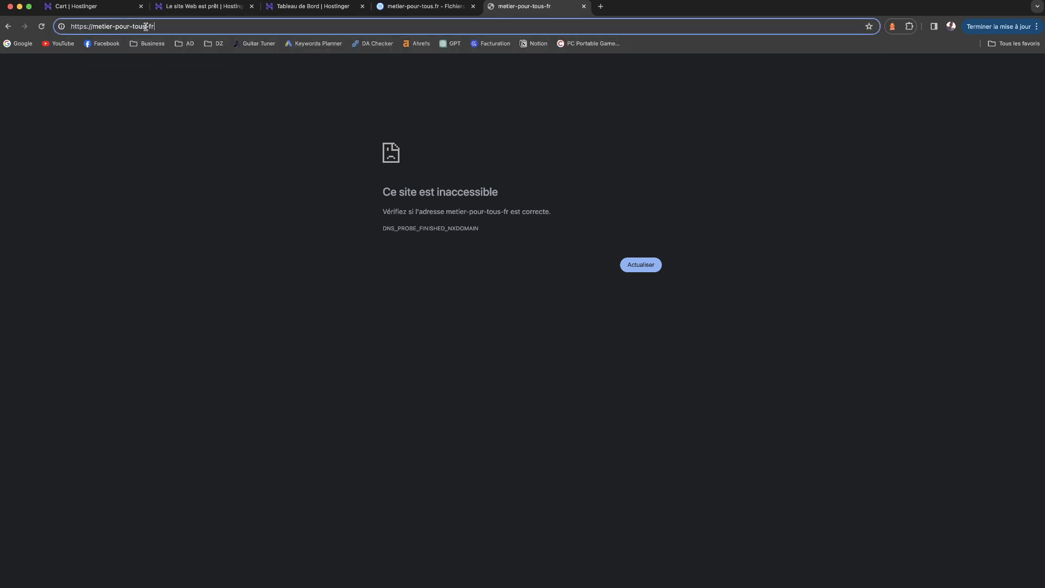
key(BackSpace)
text(.)
key(Return)
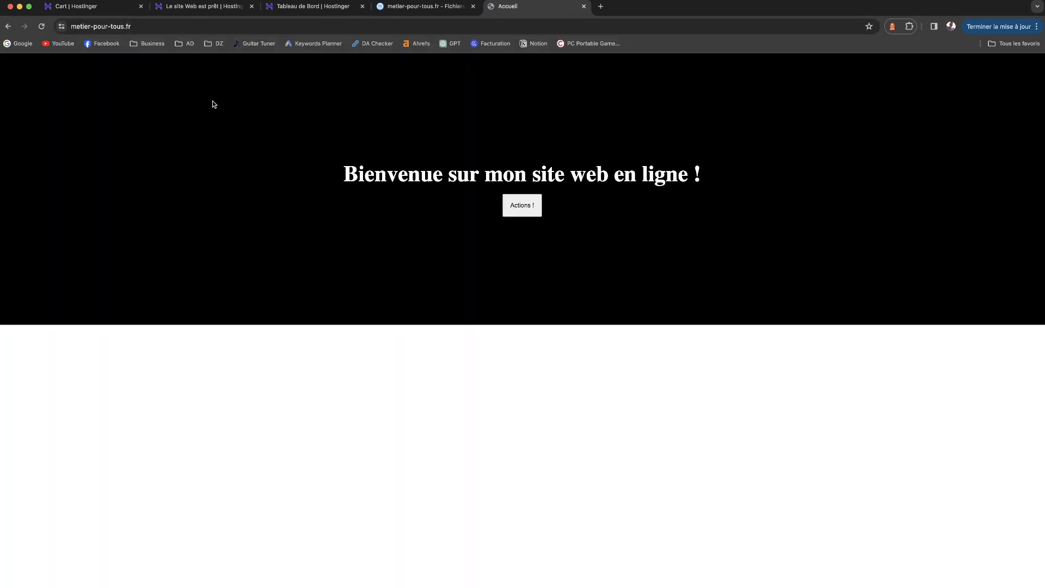
- Test the "Actions !" button on the live metier-pour-tous.fr page, dismiss its alert and reload the page
drag(363, 174, 666, 212)
click(664, 212)
click(533, 206)
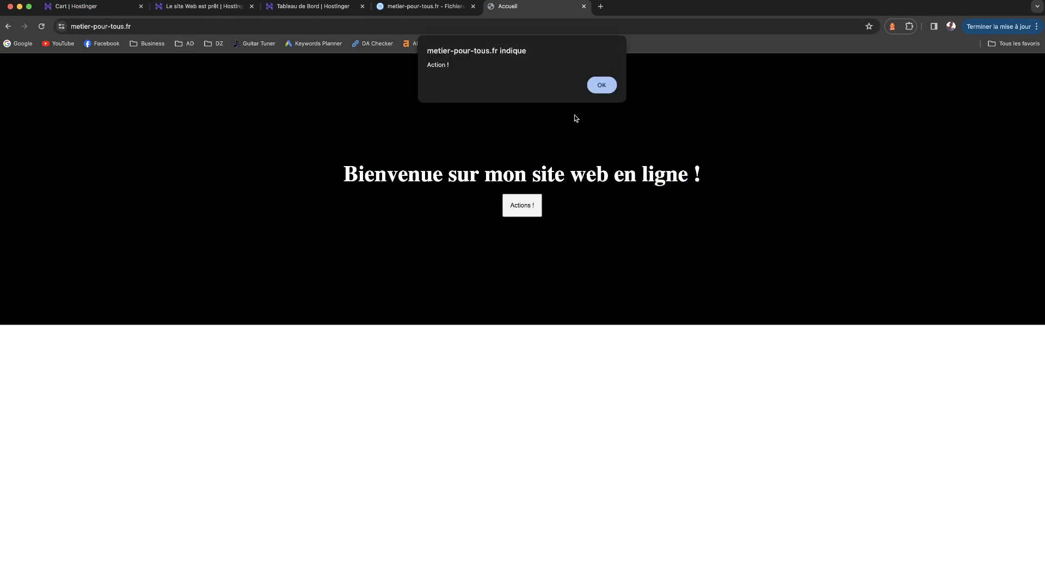
click(600, 85)
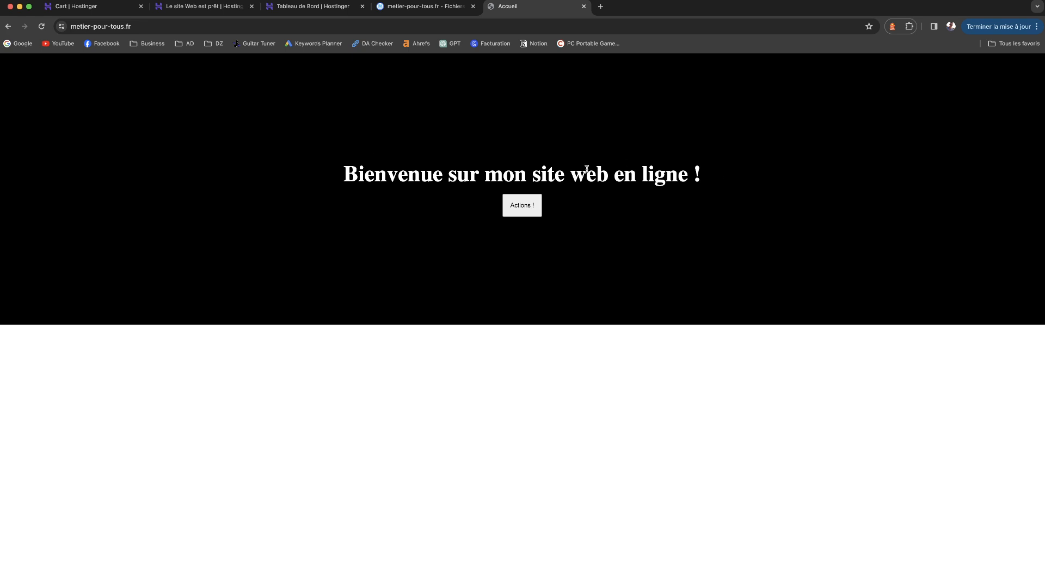
click(45, 26)
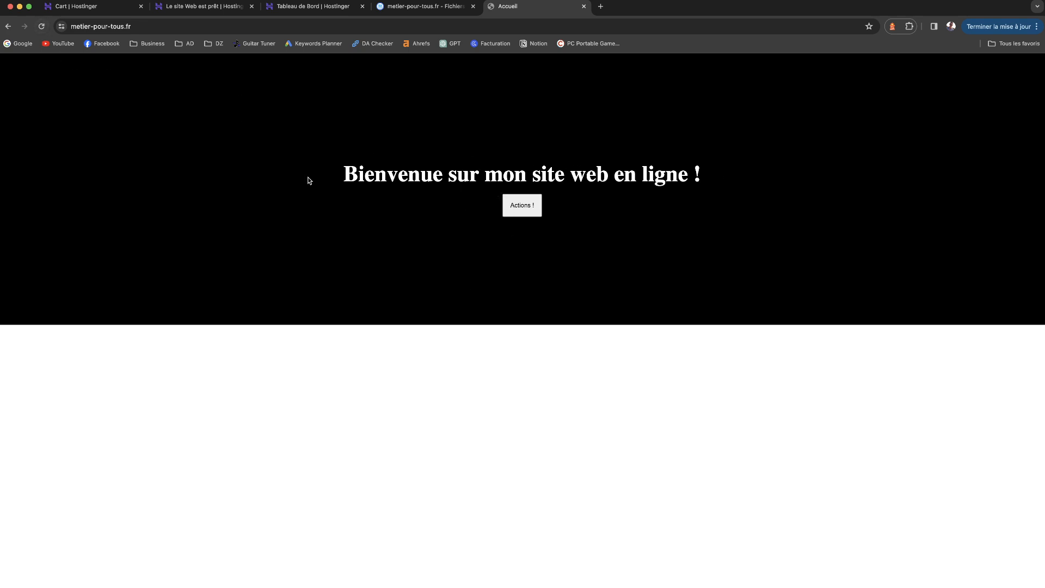